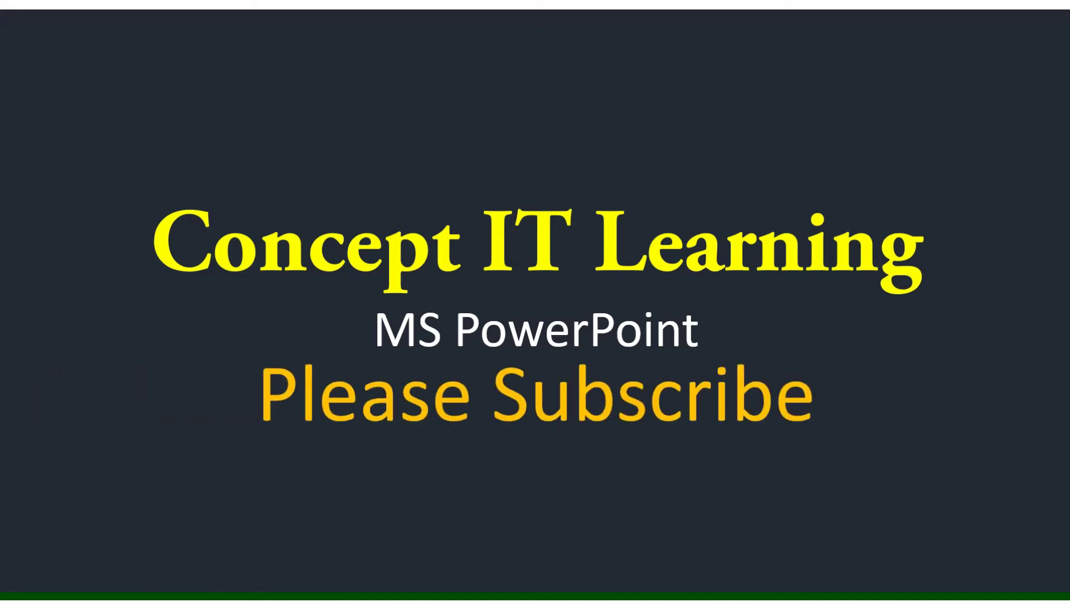
Step: End the slide show and return to editing the title slide with the Home ribbon showing
key("Escape")
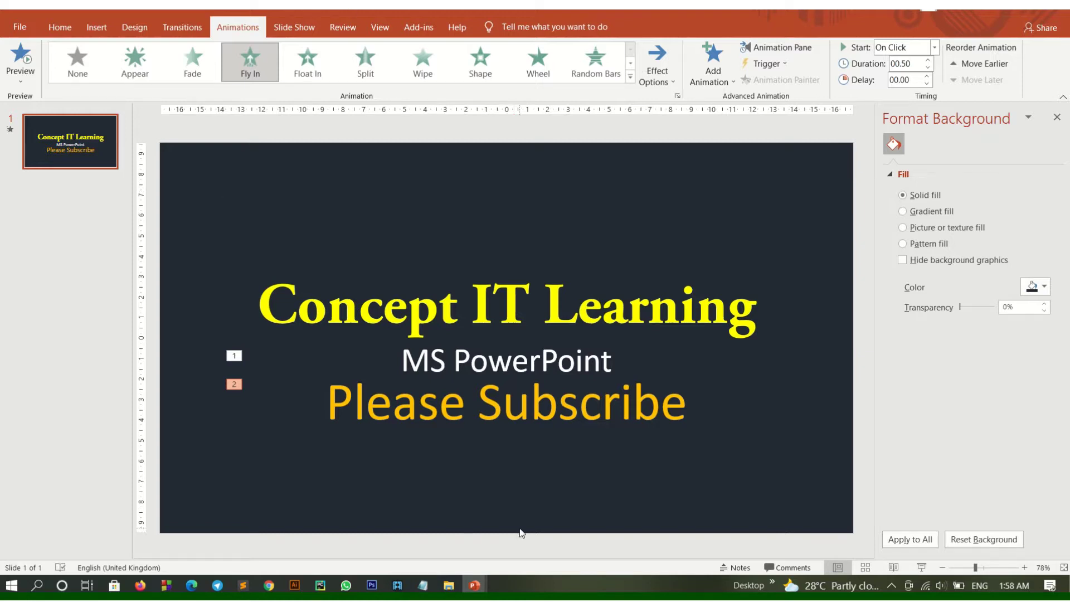
left_click(52, 35)
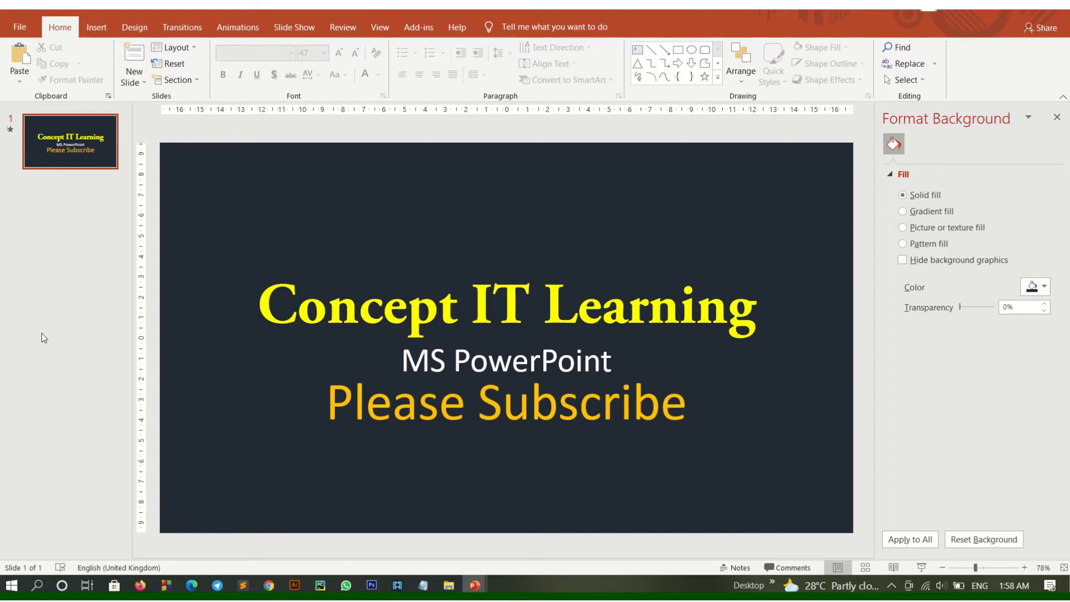
left_click(38, 585)
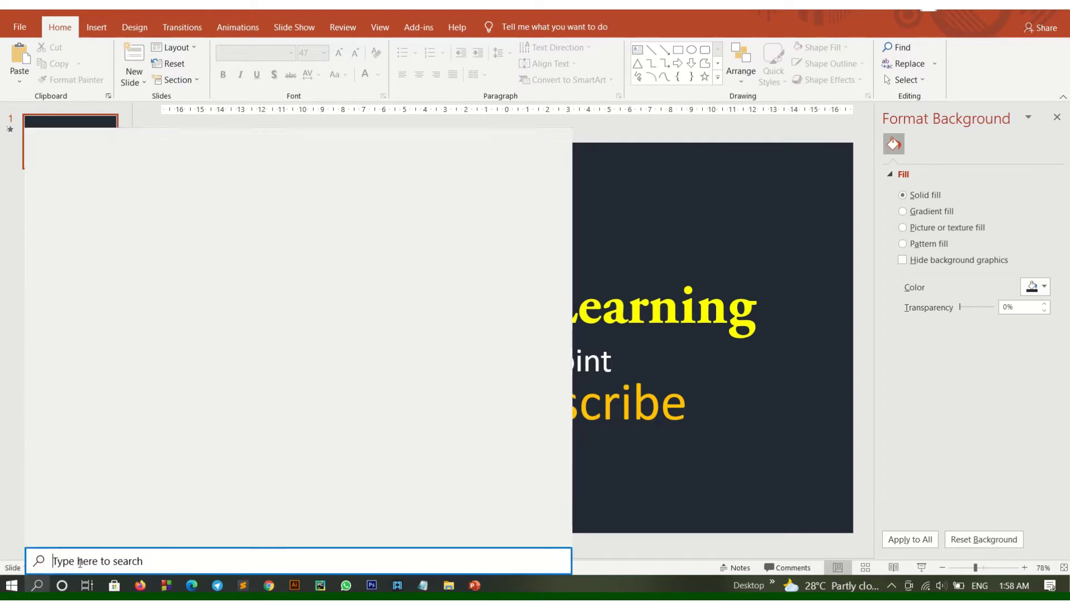
type("pow")
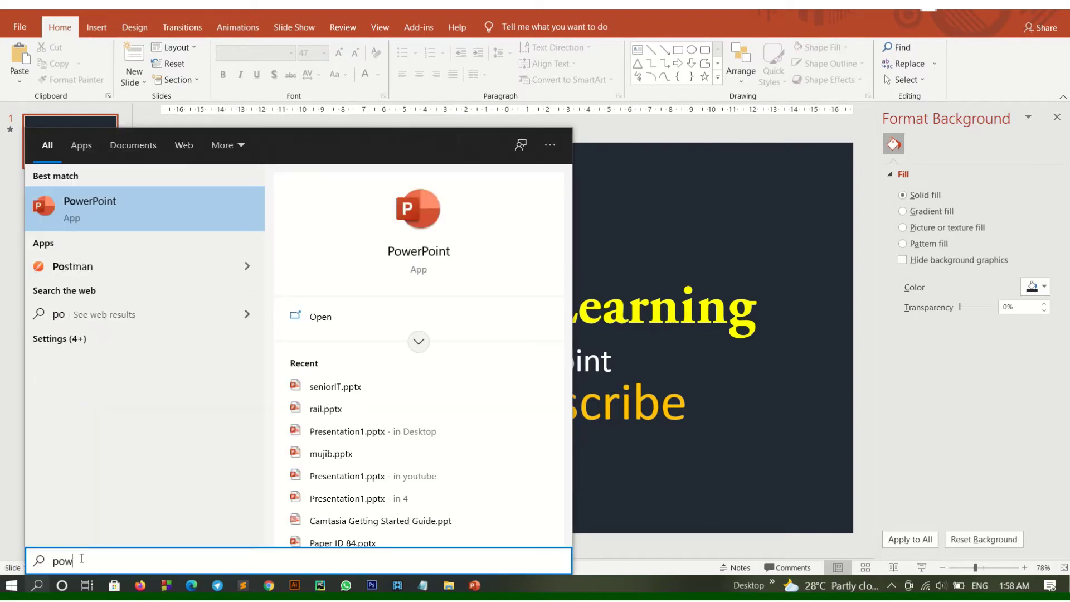
type("er")
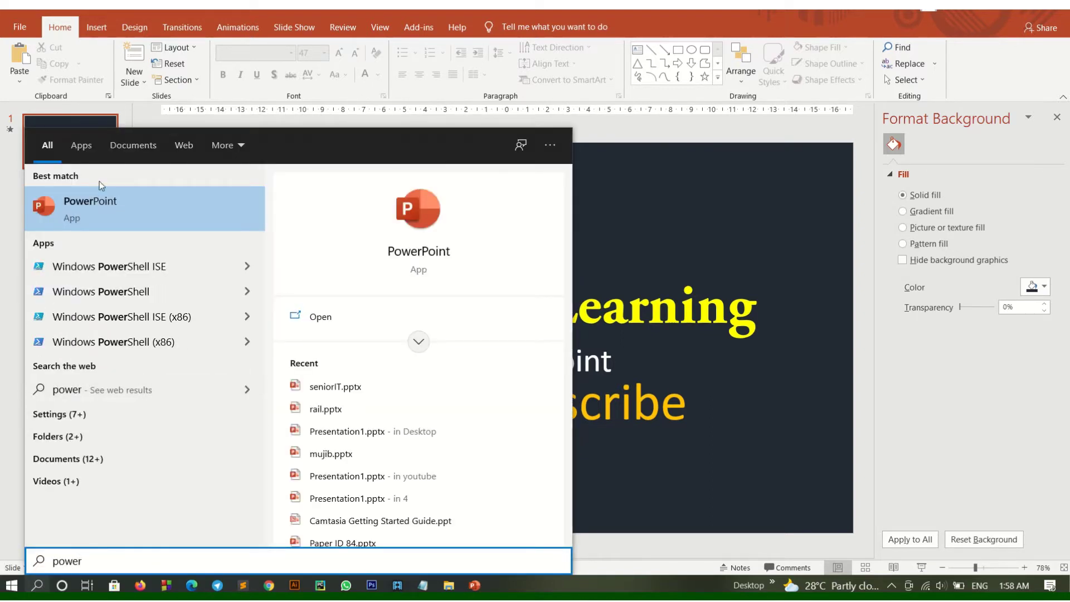
left_click(105, 213)
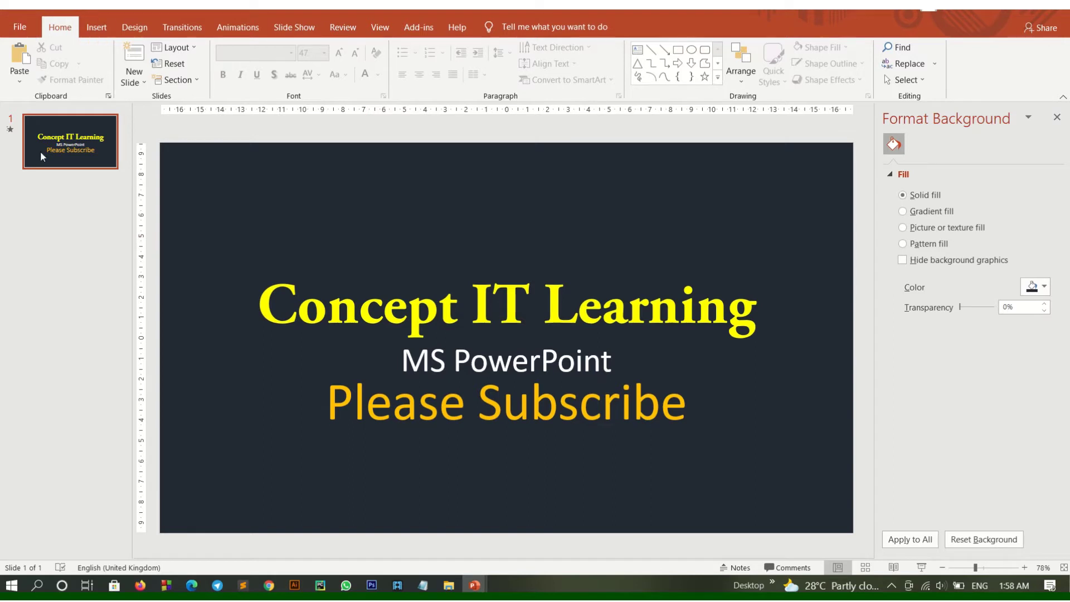
Step: Add a new slide with the Title Slide layout after the title slide
left_click(97, 27)
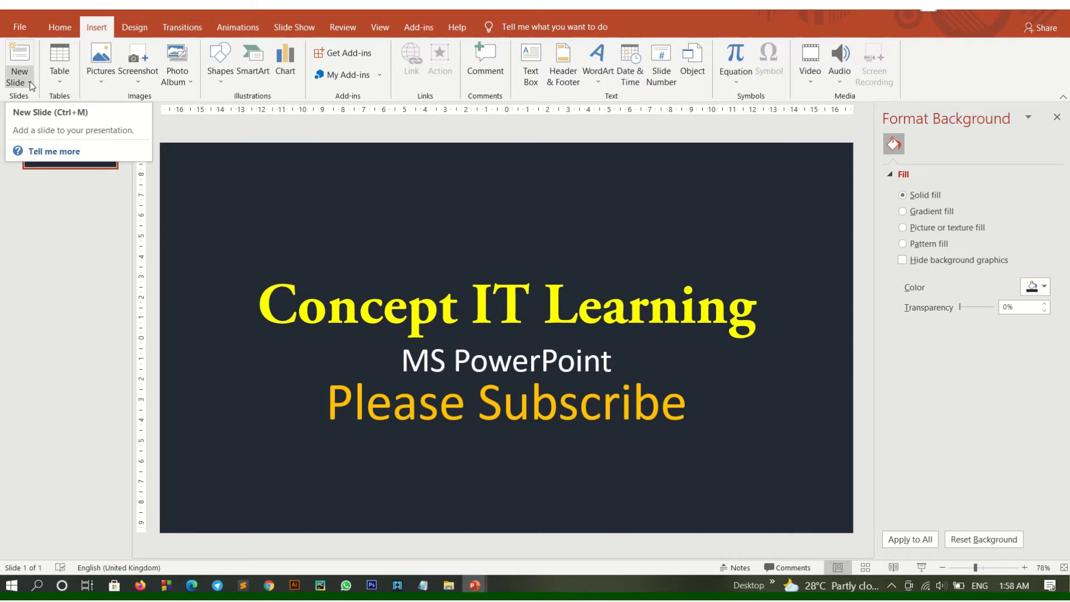
left_click(31, 83)
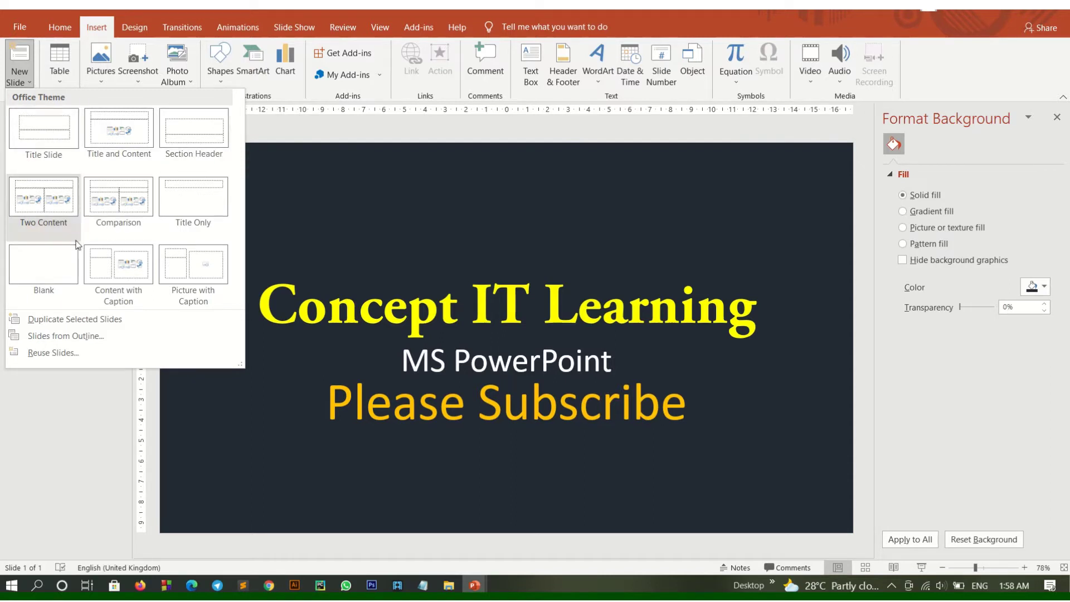
left_click(38, 144)
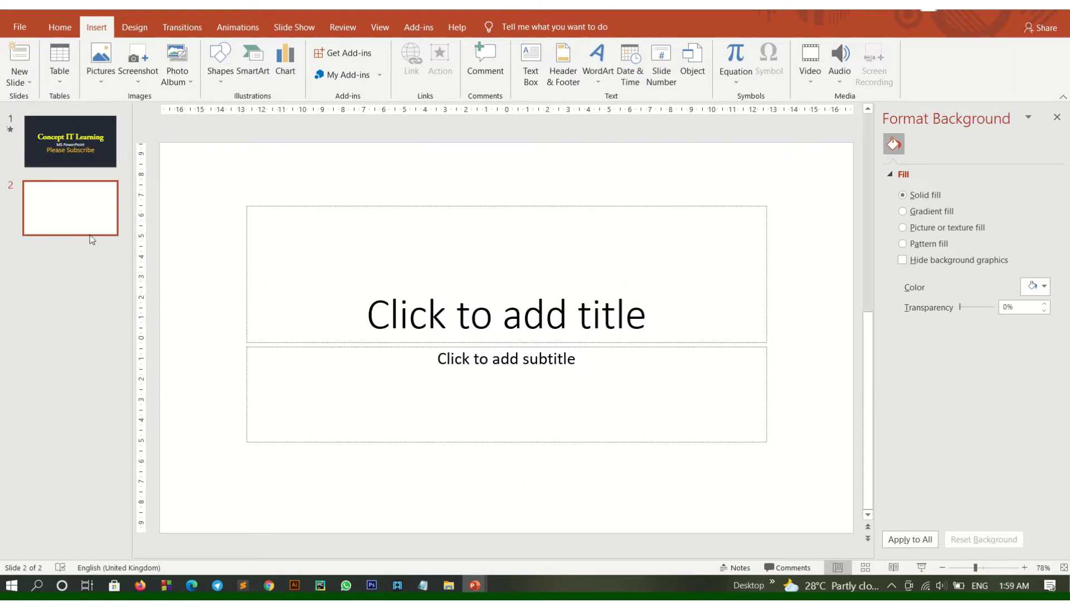
Step: Change slide 2 to the Blank layout, add a third blank slide, and return to slide 2
right_click(80, 220)
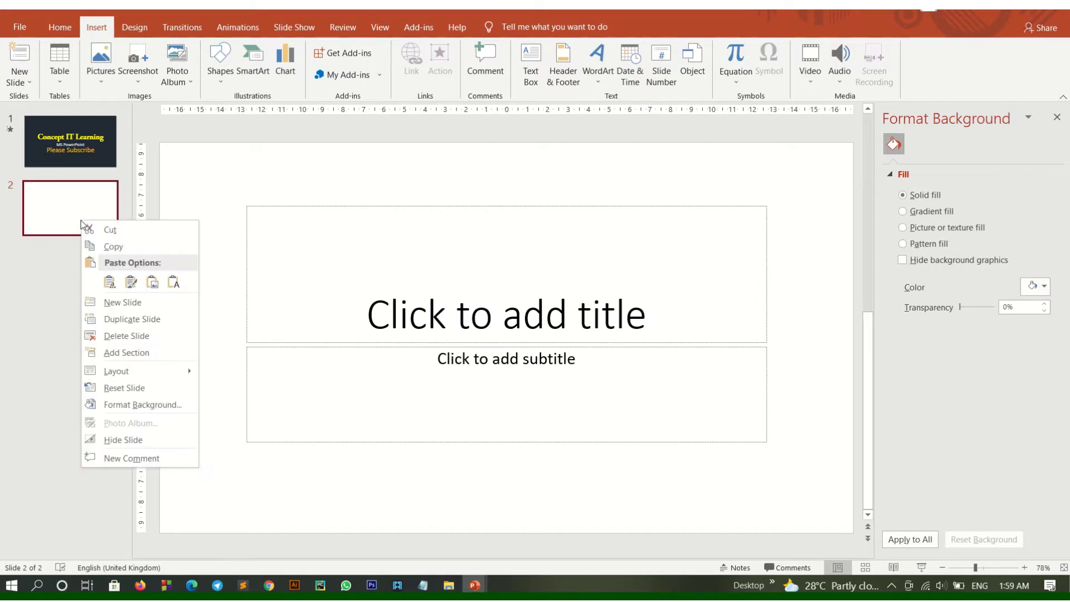
left_click(68, 206)
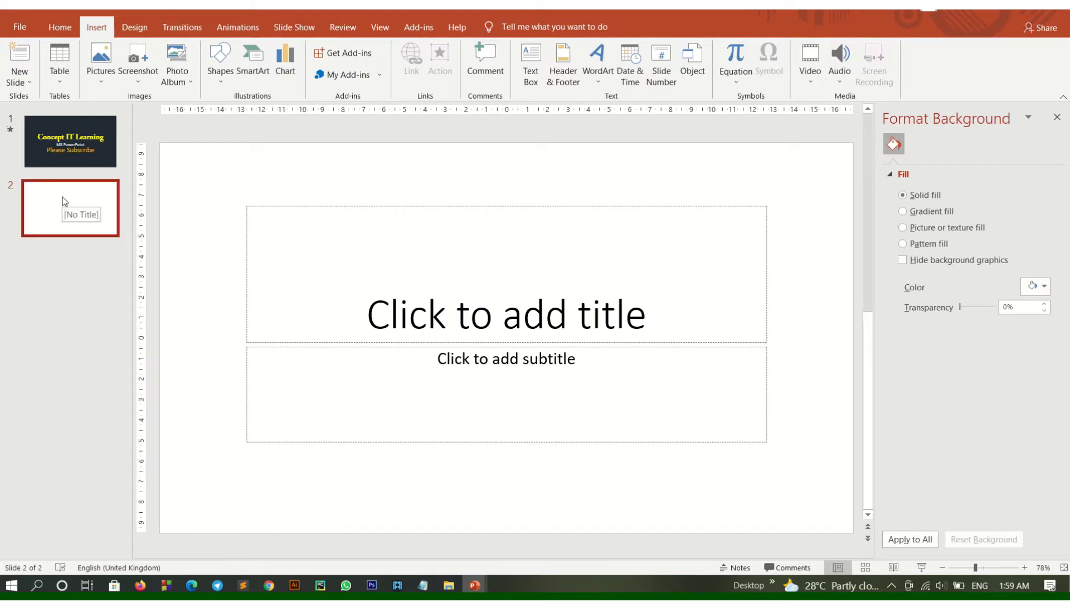
right_click(65, 201)
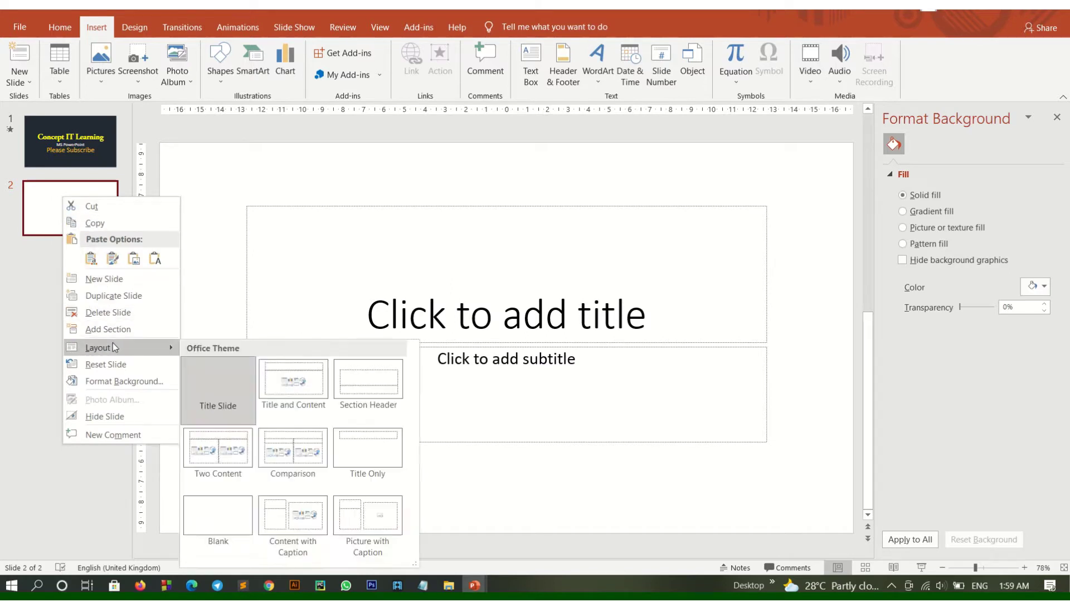
mouse_move(97, 347)
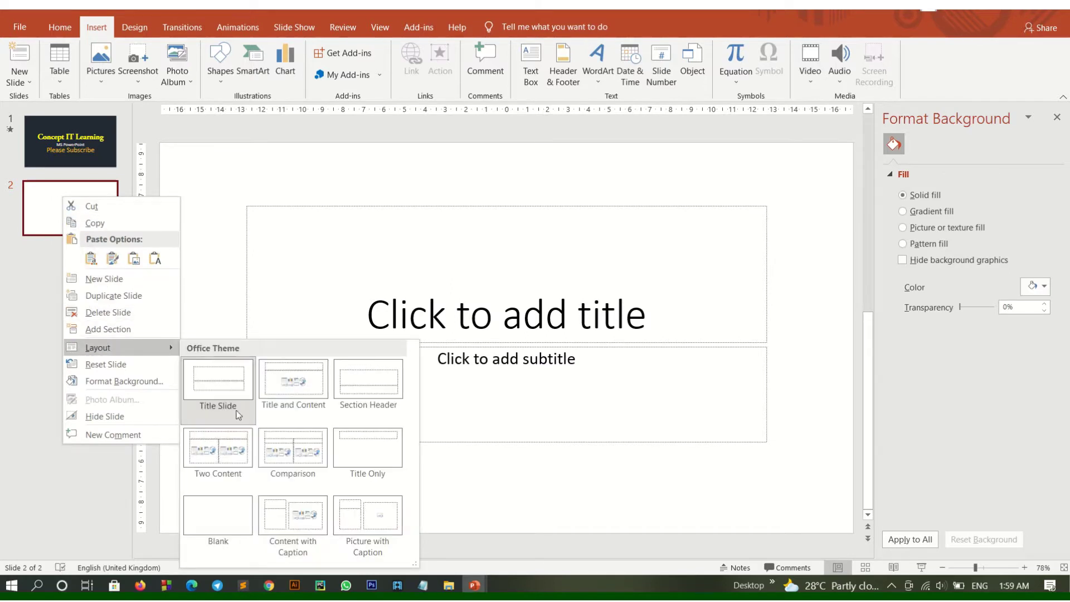
left_click(226, 530)
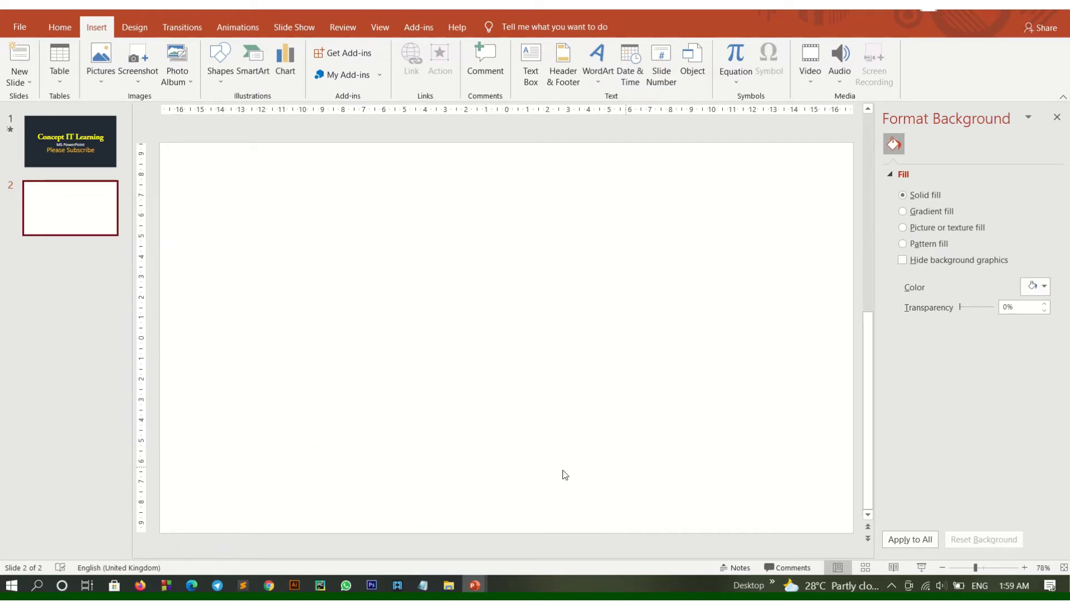
left_click(65, 210)
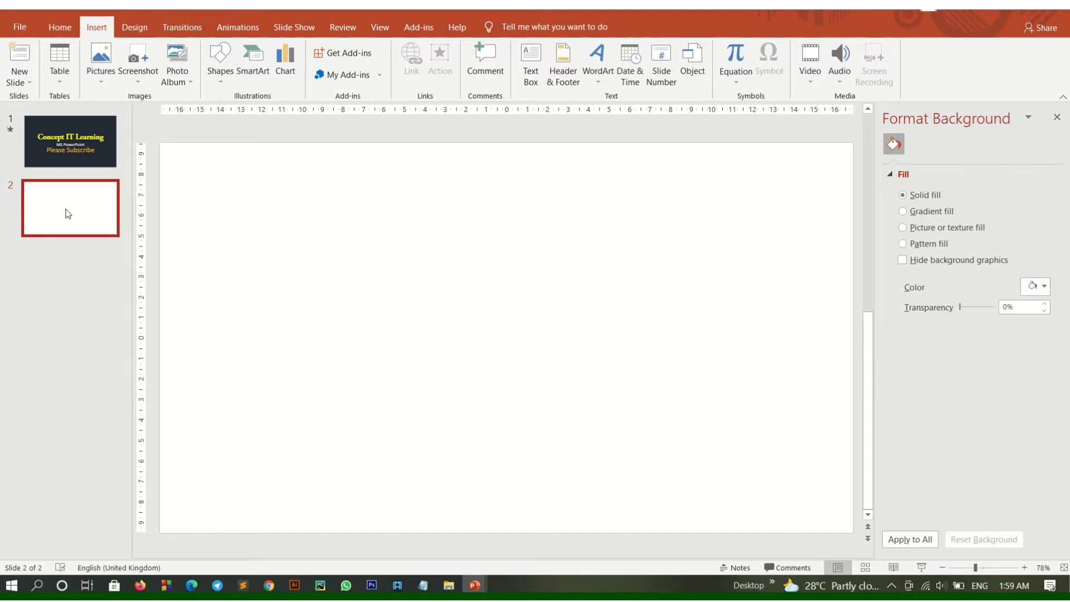
key("Return")
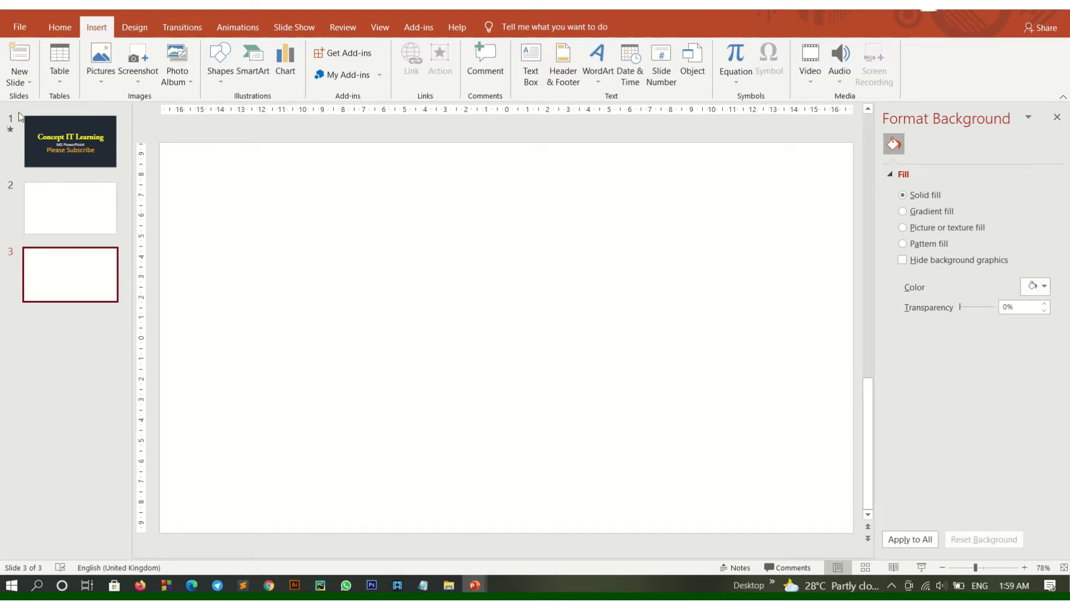
left_click(63, 217)
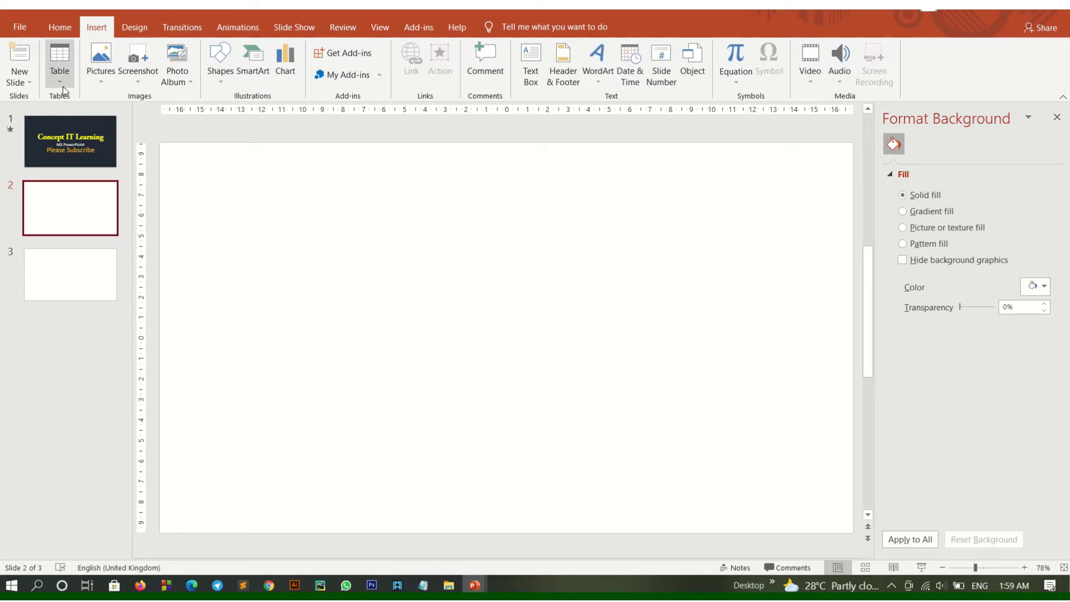
Step: Insert a table with 12 columns and 8 rows on slide 2
left_click(63, 89)
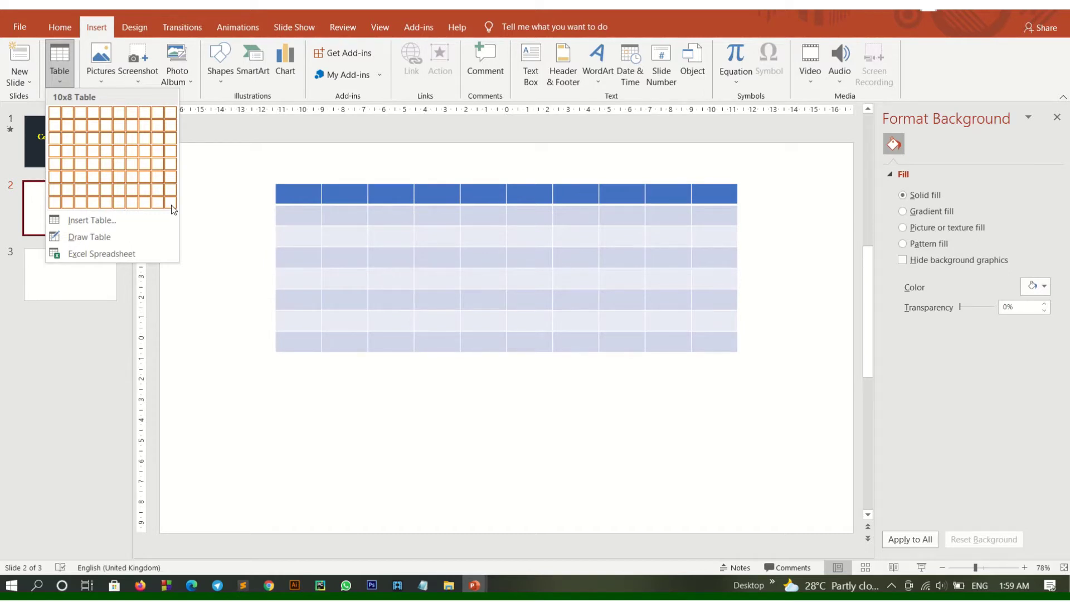
left_click(128, 220)
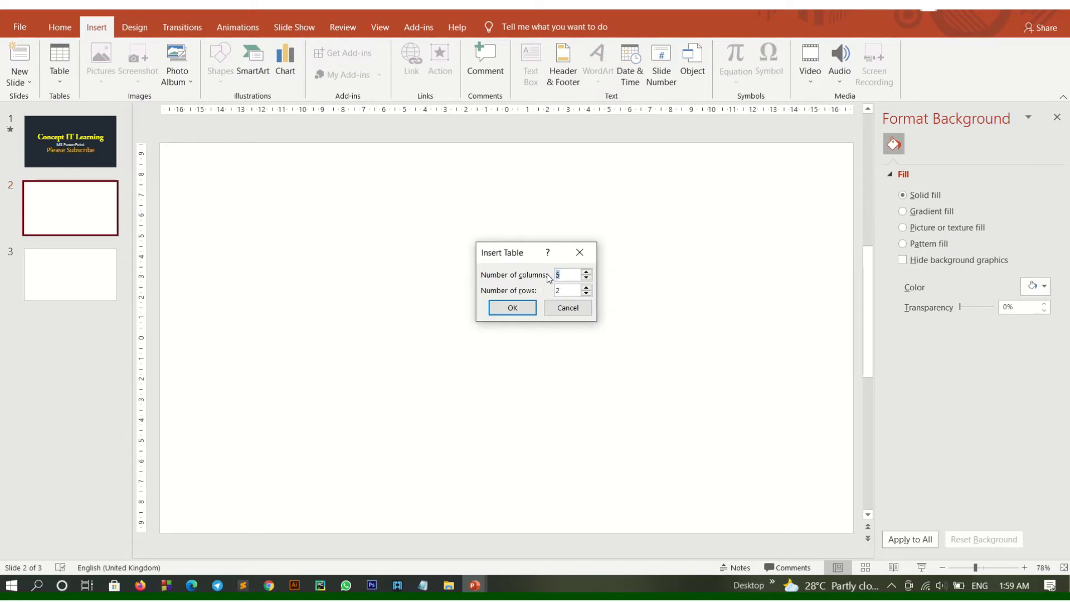
type("12")
double_click(564, 289)
type("8")
left_click(512, 308)
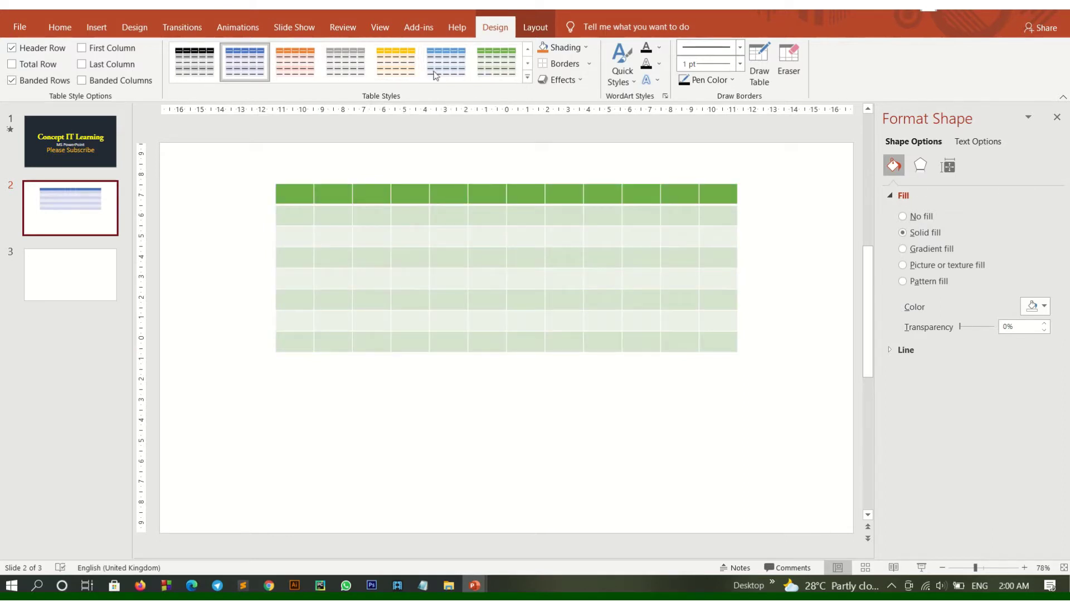
Step: Try blue and gold table styles, settling on a light gold style
left_click(525, 78)
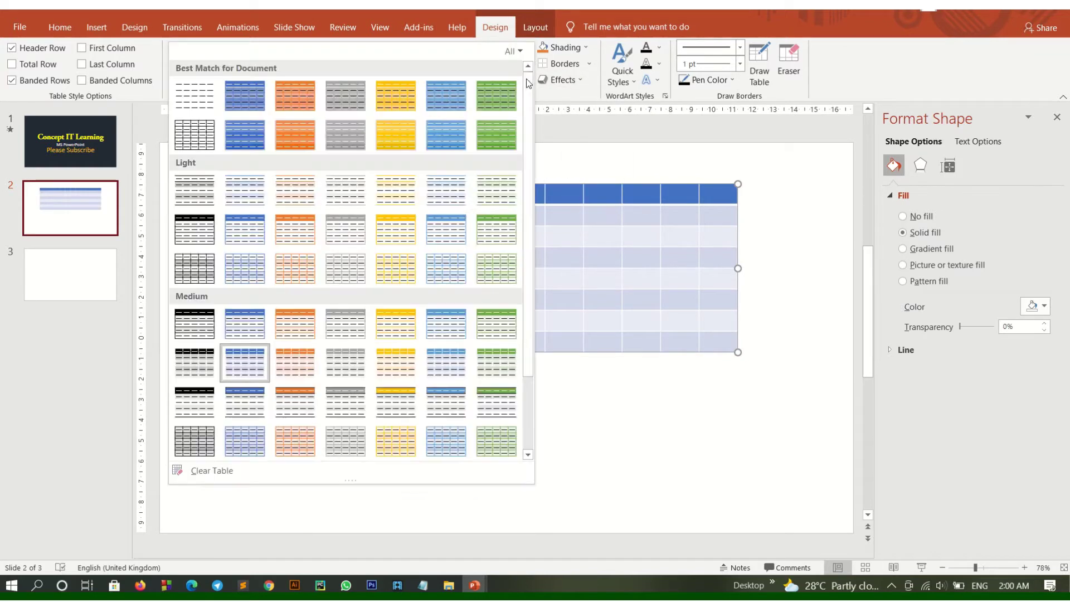
left_click(461, 329)
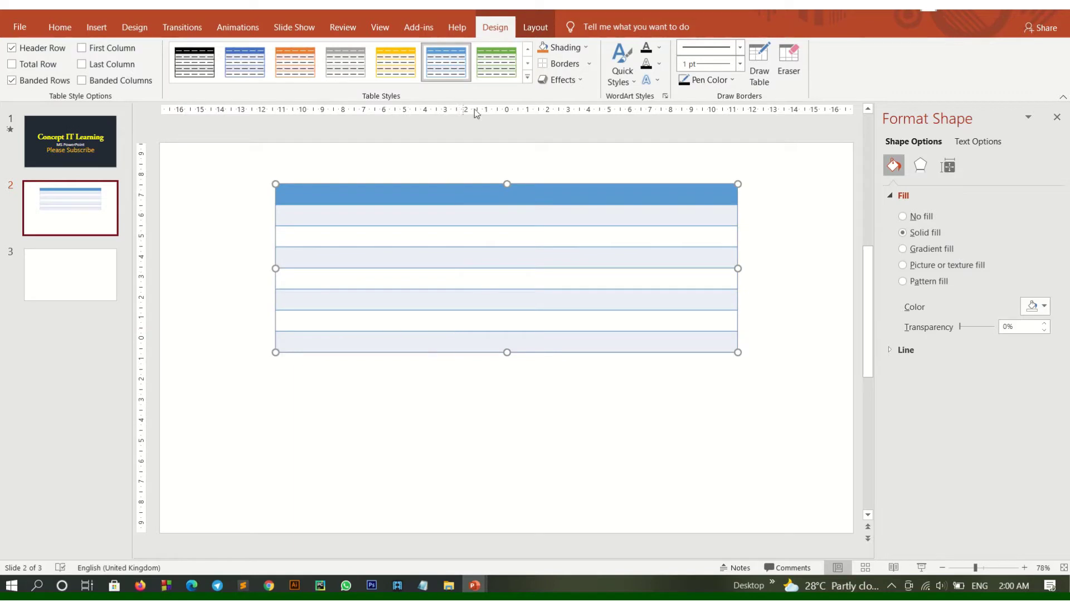
left_click(396, 62)
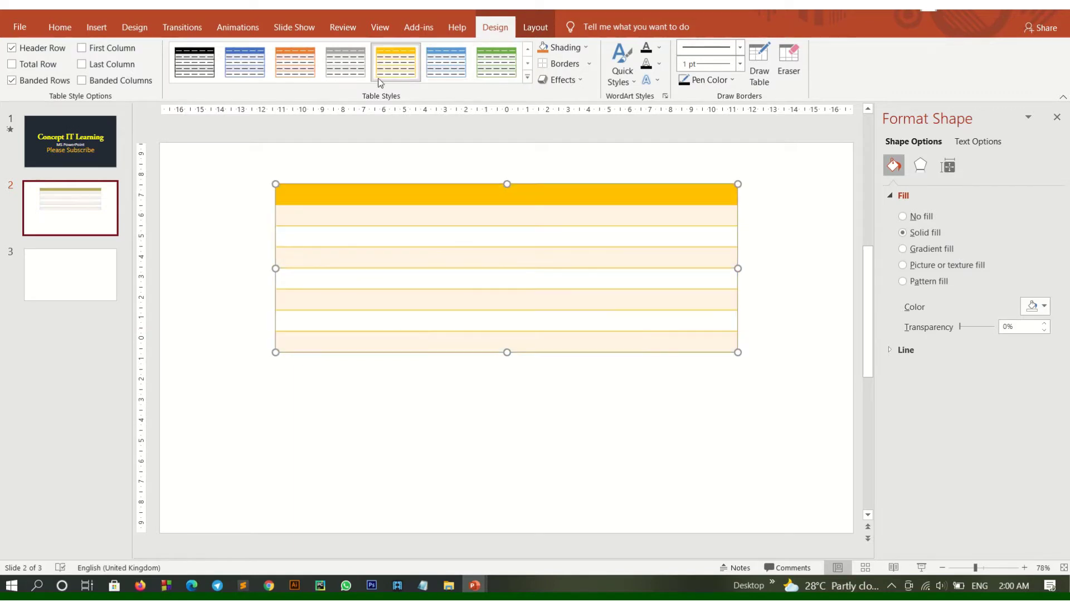
left_click(244, 63)
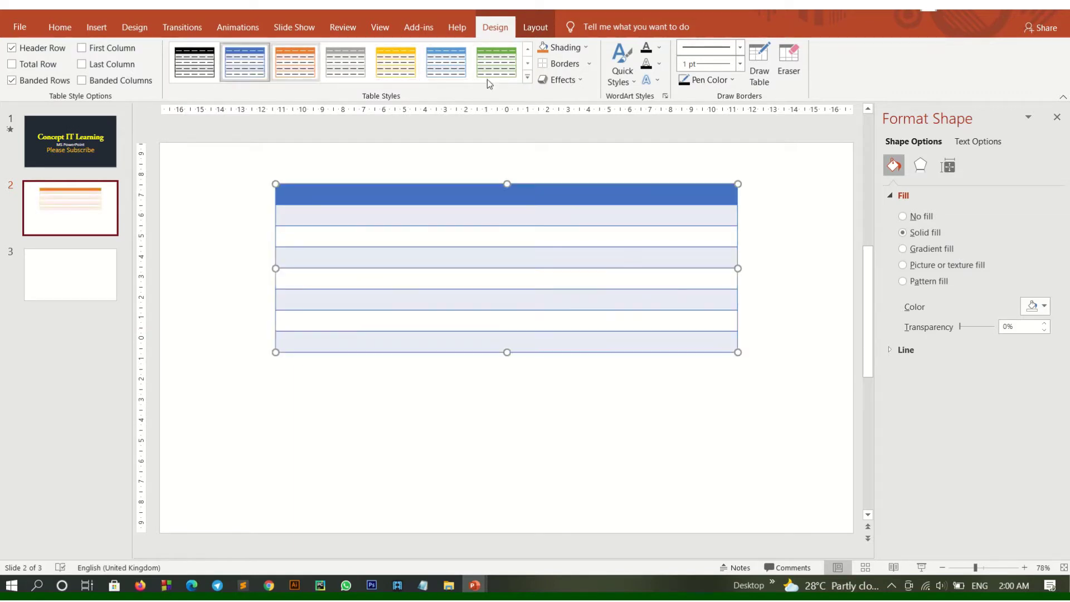
left_click(525, 80)
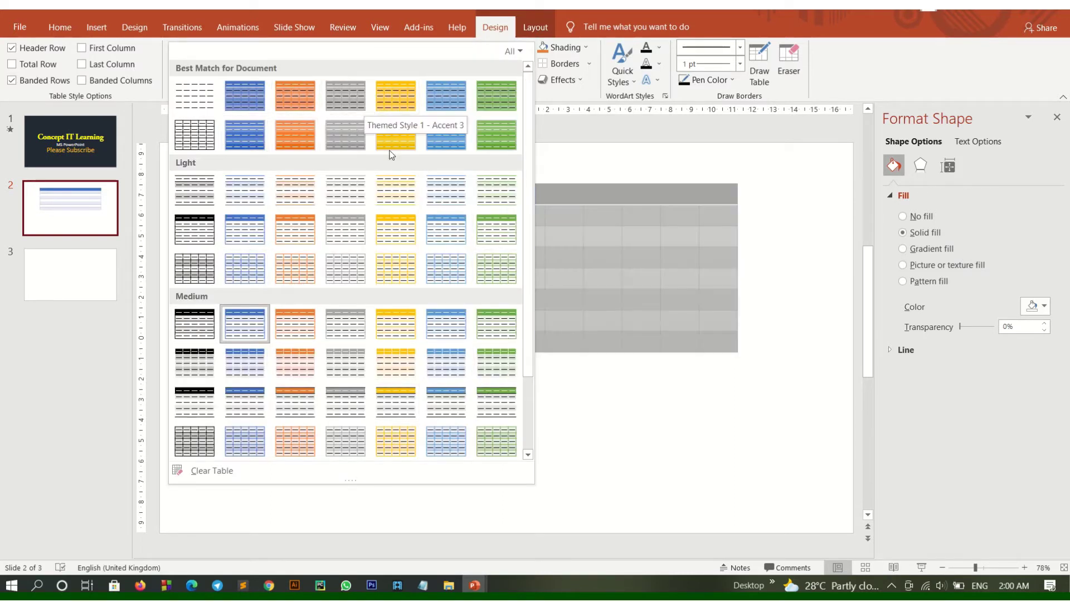
left_click(405, 218)
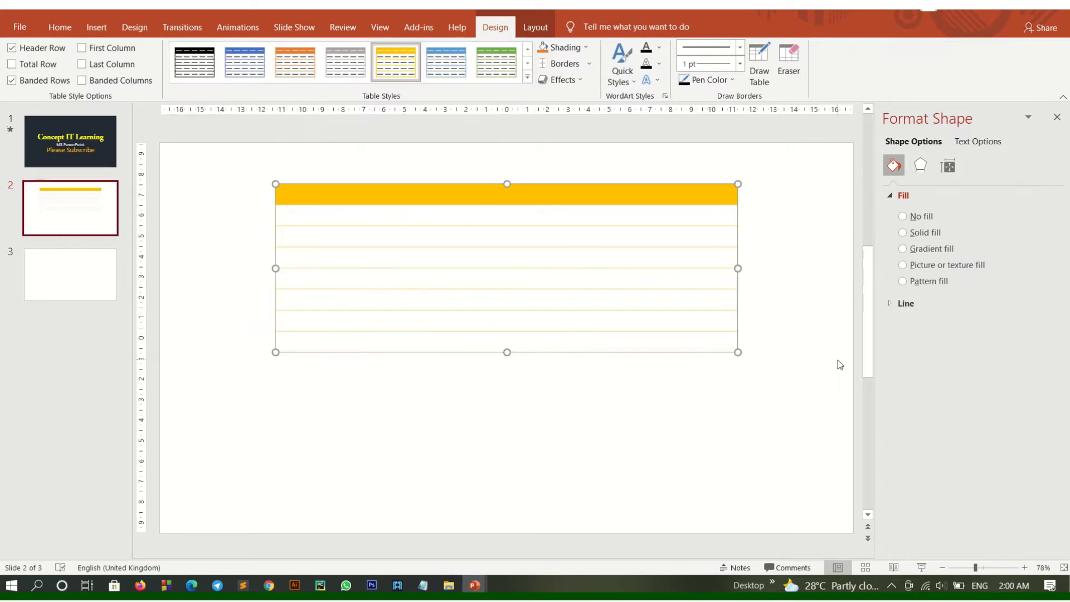
Step: Enlarge the table downward, then select the whole table and delete it
left_click_drag(739, 352, 755, 446)
left_click(747, 469)
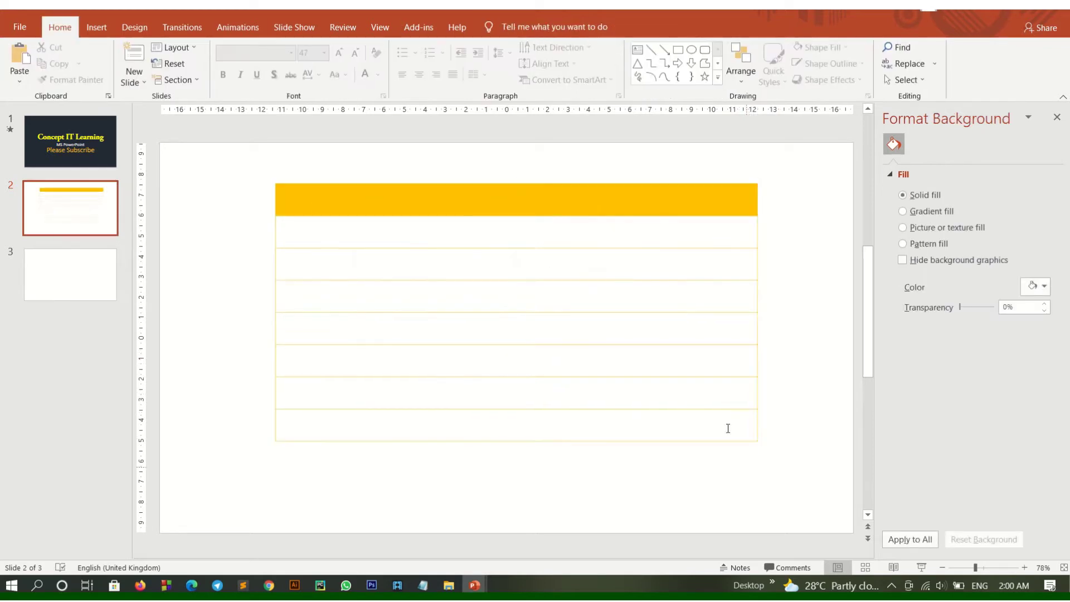
left_click(670, 210)
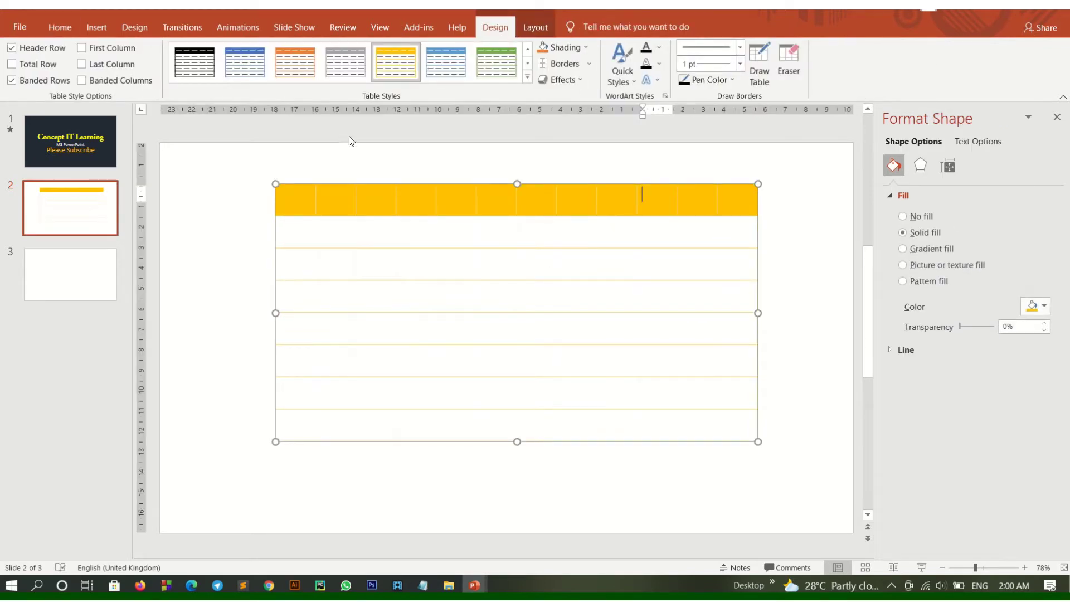
left_click(275, 190)
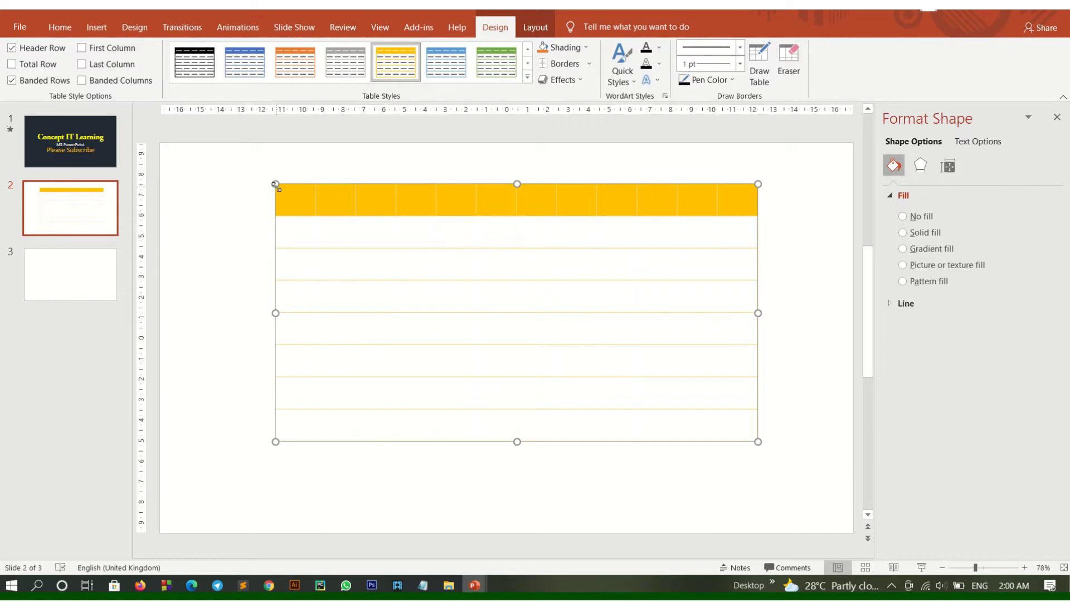
left_click(95, 29)
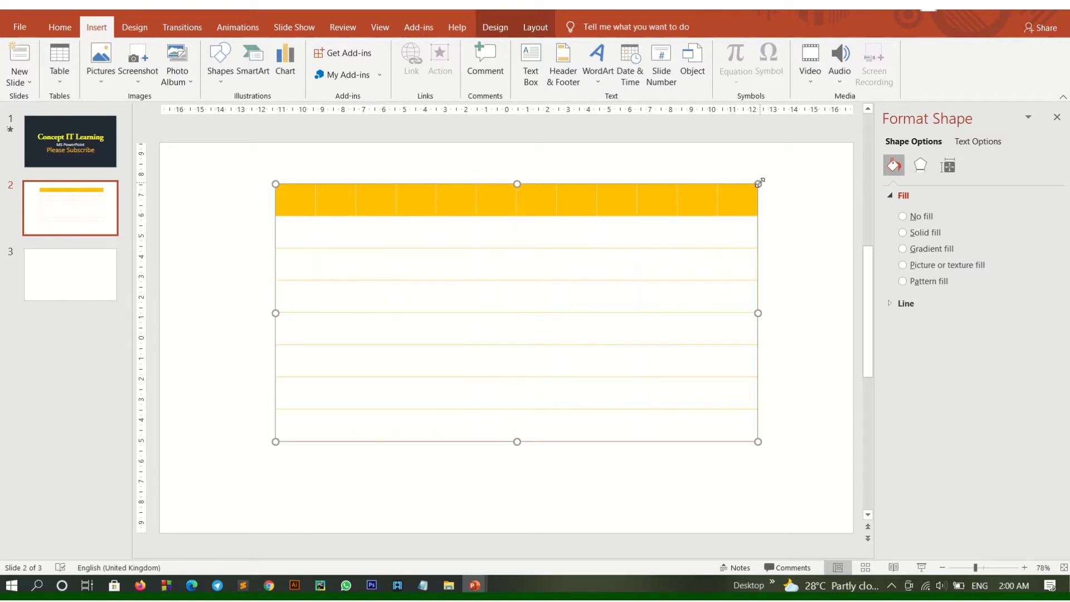
key("Delete")
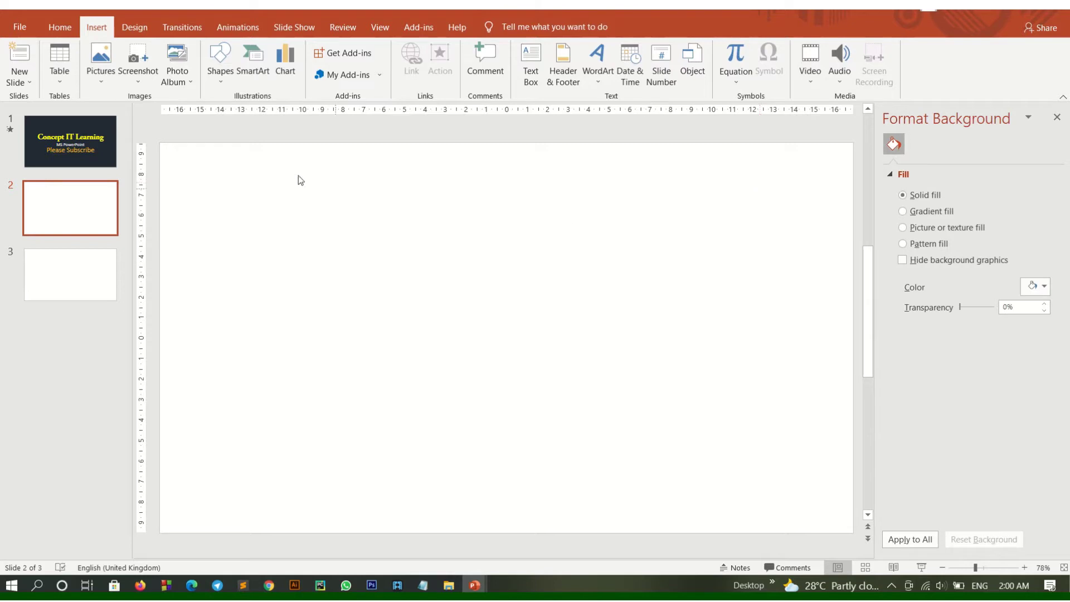
Step: Insert a new 10-column, 4-row table on slide 2
left_click(63, 84)
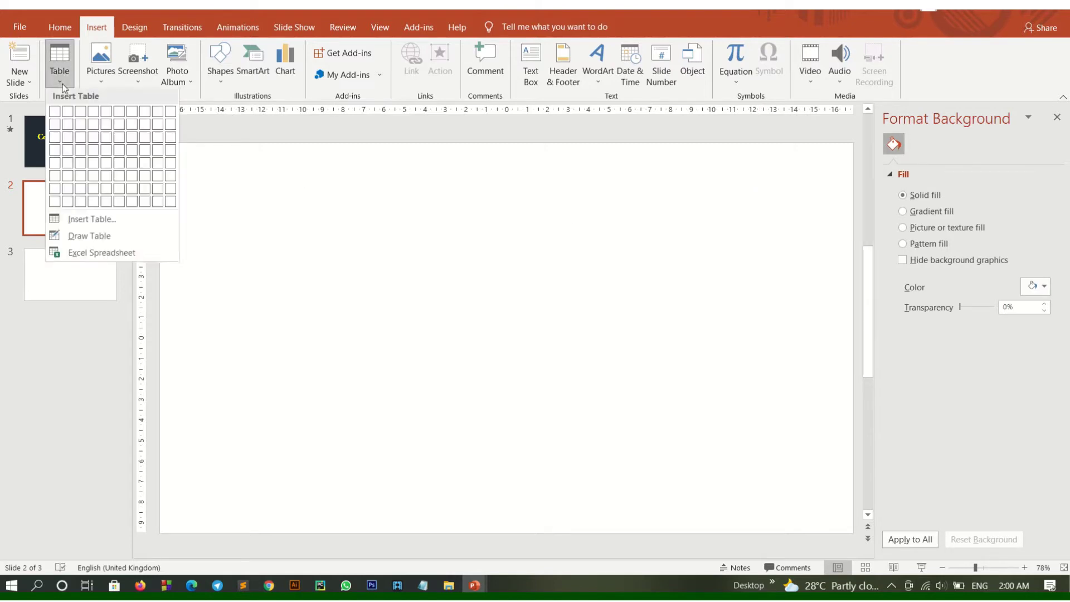
left_click(86, 221)
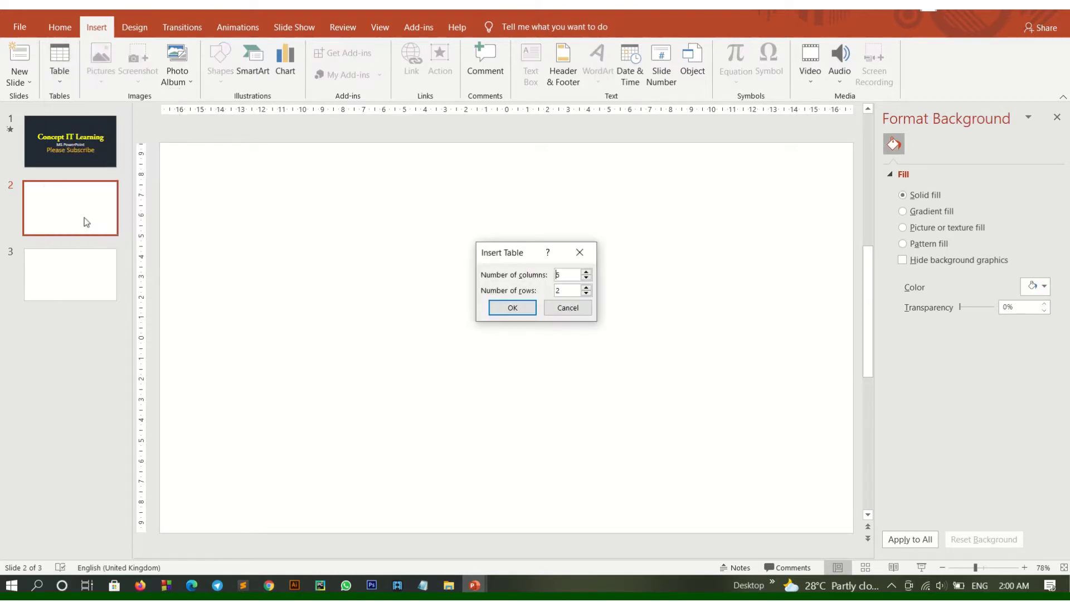
left_click(567, 276)
key("BackSpace")
type("0")
left_click(586, 287)
left_click(520, 310)
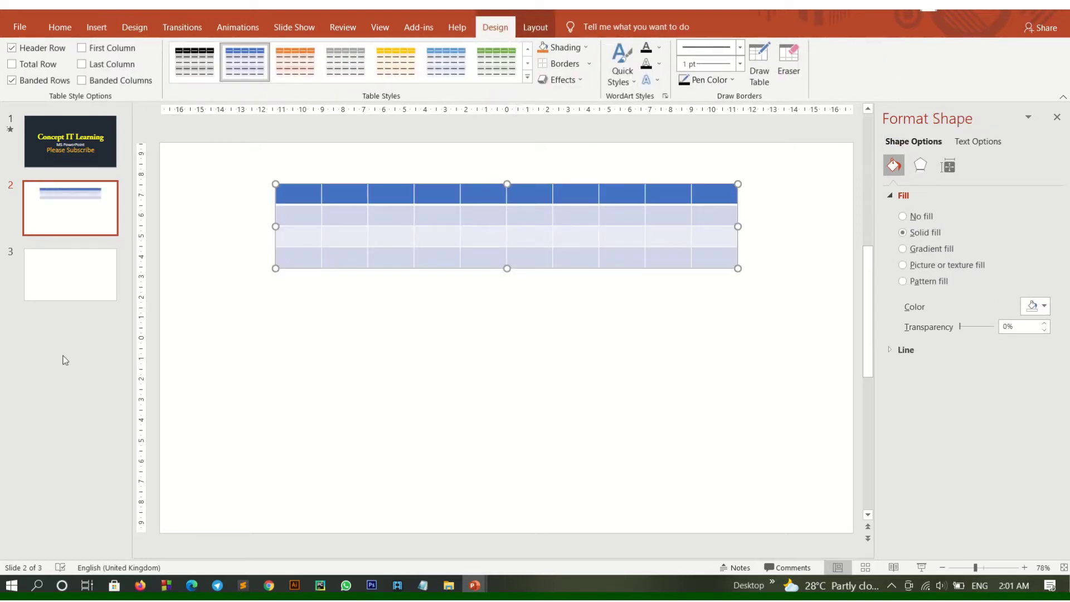
left_click(95, 27)
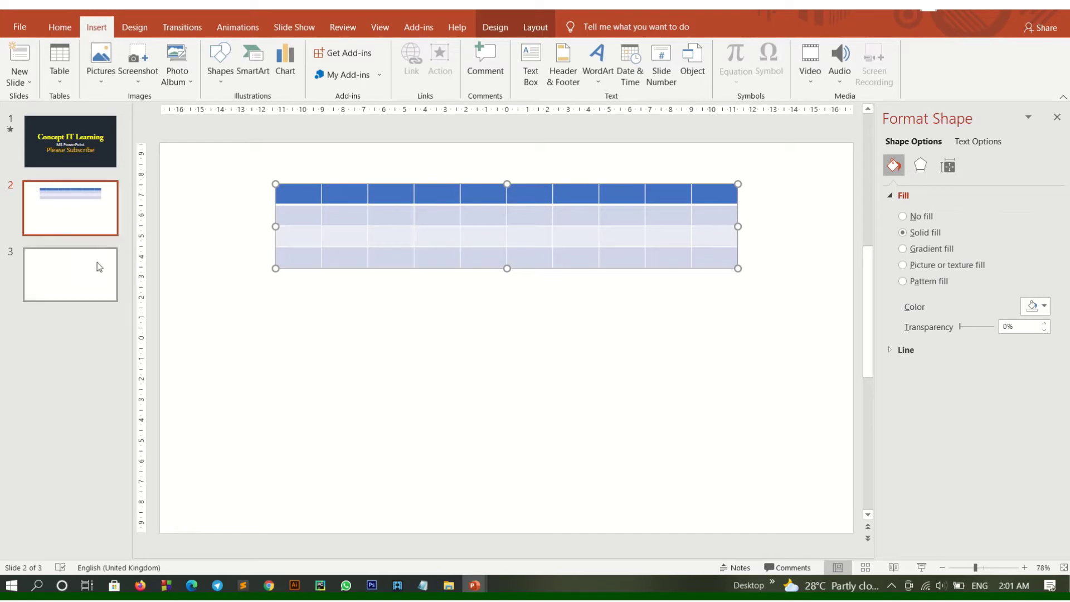
Step: Insert the OfficeZoom_0002.jpg room photo from the Pictures folder onto slide 3
left_click(86, 296)
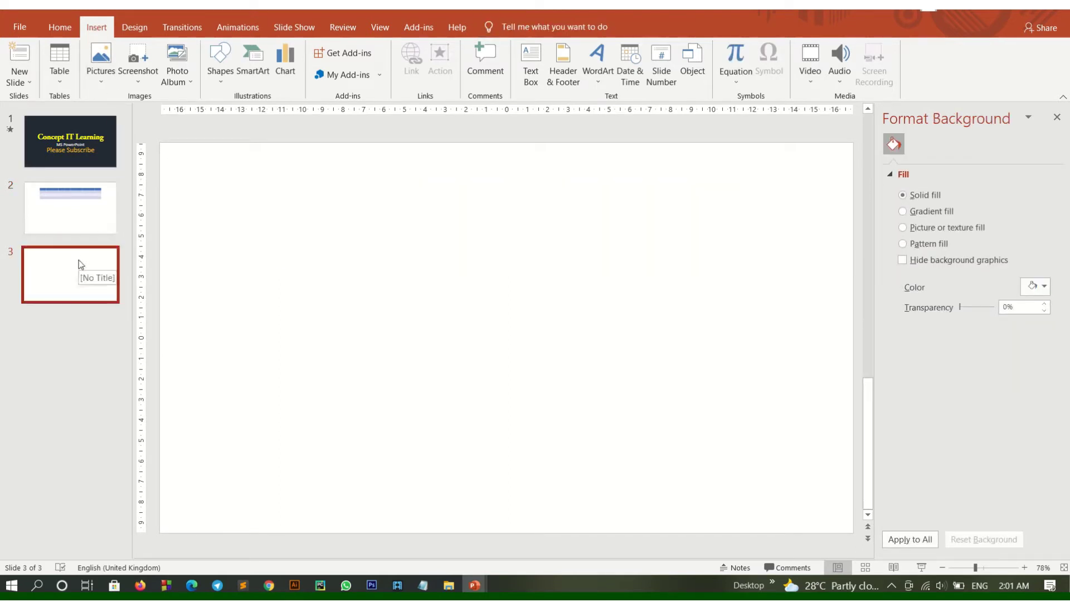
left_click(102, 83)
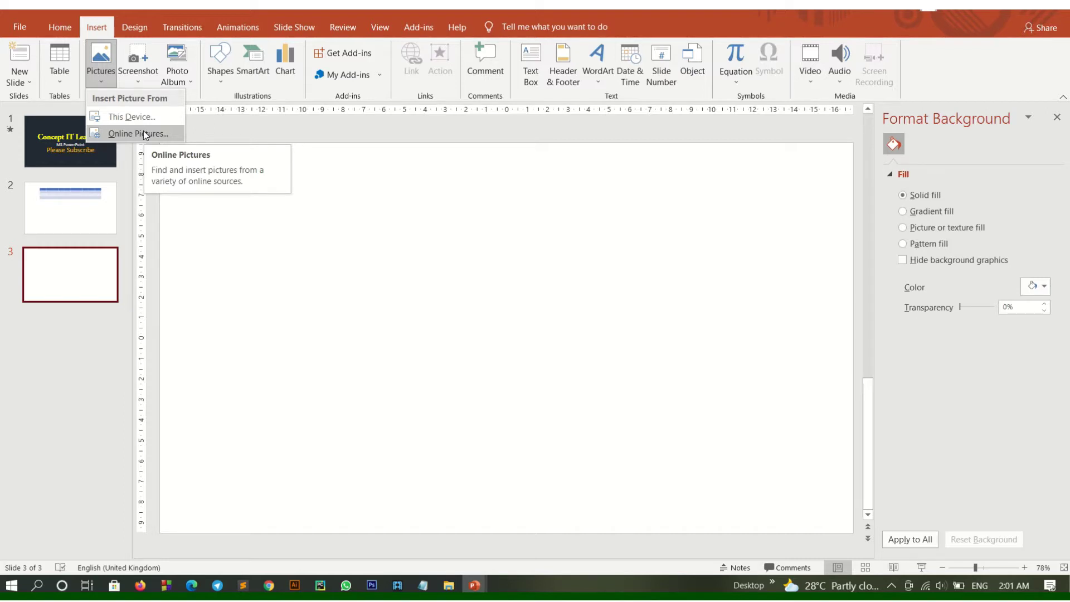
left_click(143, 132)
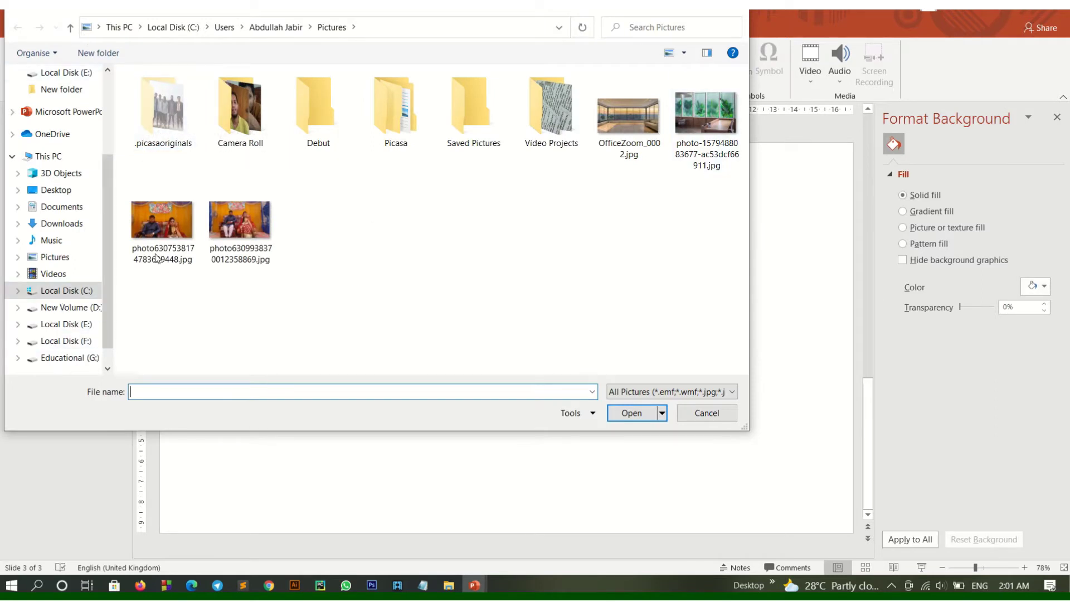
double_click(630, 117)
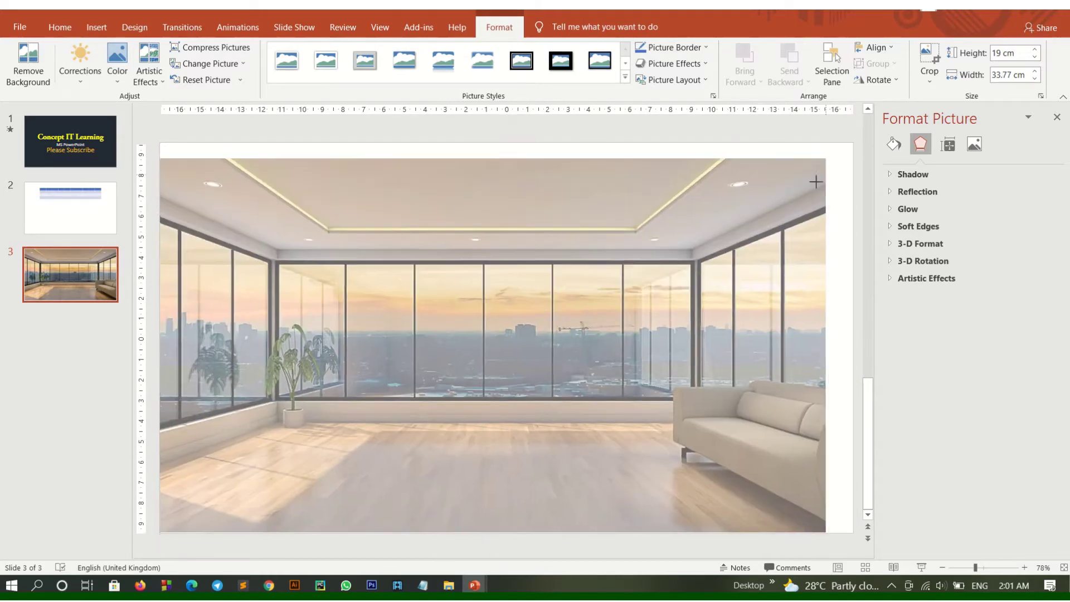
Step: Shrink the room photo to 6.99 × 12.43 cm in the bottom-left corner
mouse_move(852, 156)
left_mouse_down()
mouse_move(647, 277)
mouse_move(414, 390)
left_mouse_up()
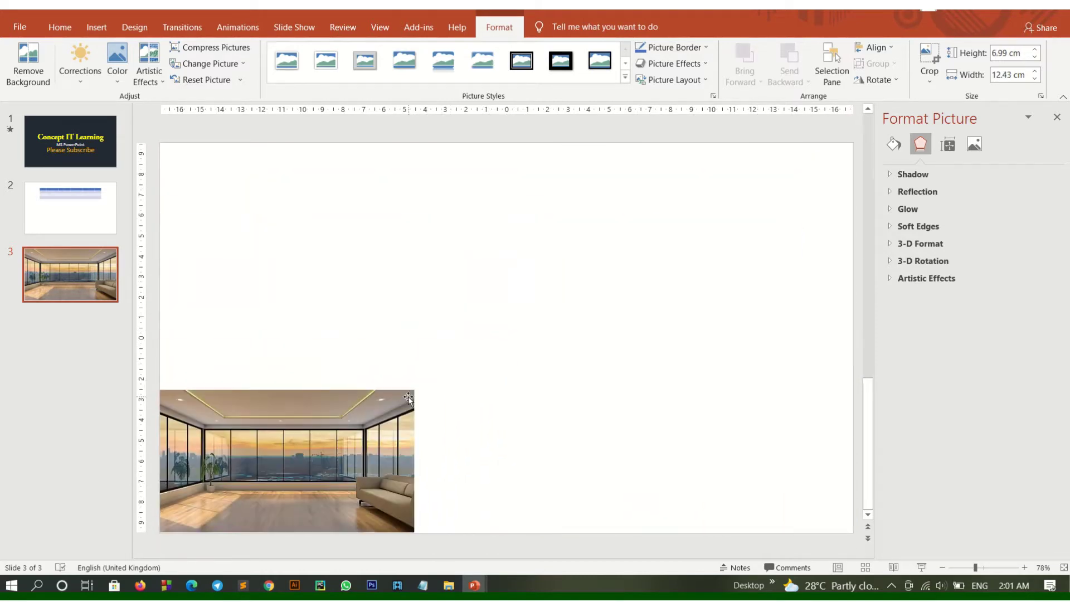
key("Escape")
left_click(350, 431)
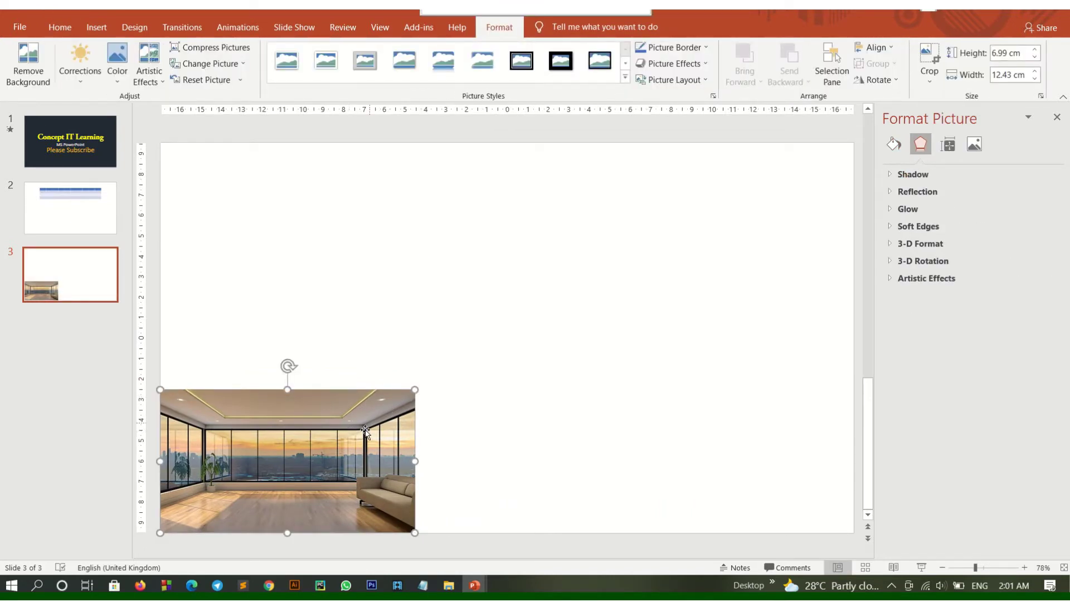
left_click(434, 417)
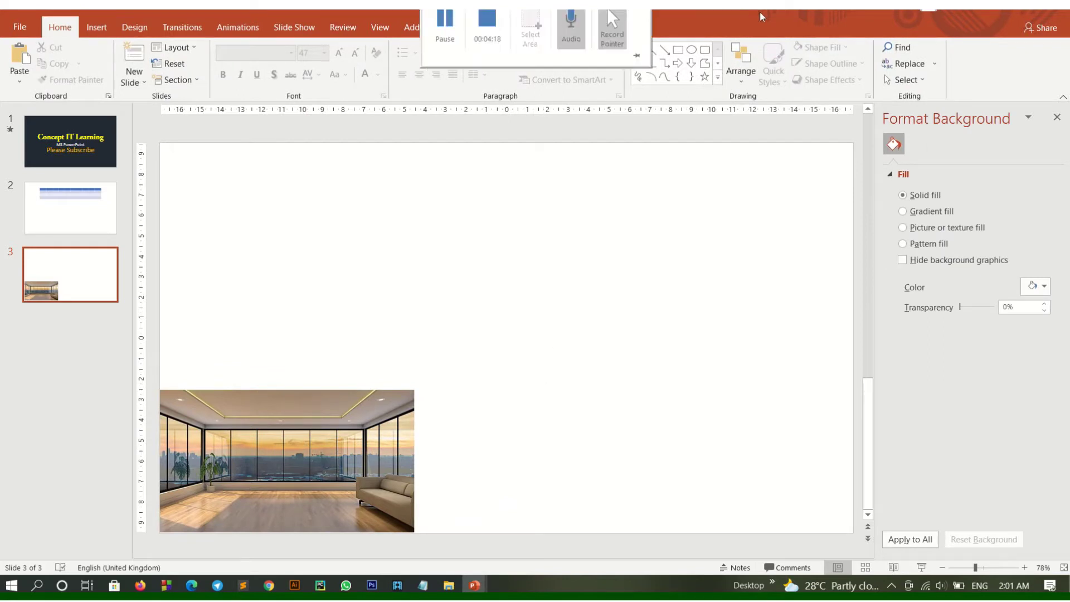
Step: Apply the white snipped-corner picture style to the photo
left_click(311, 461)
double_click(311, 460)
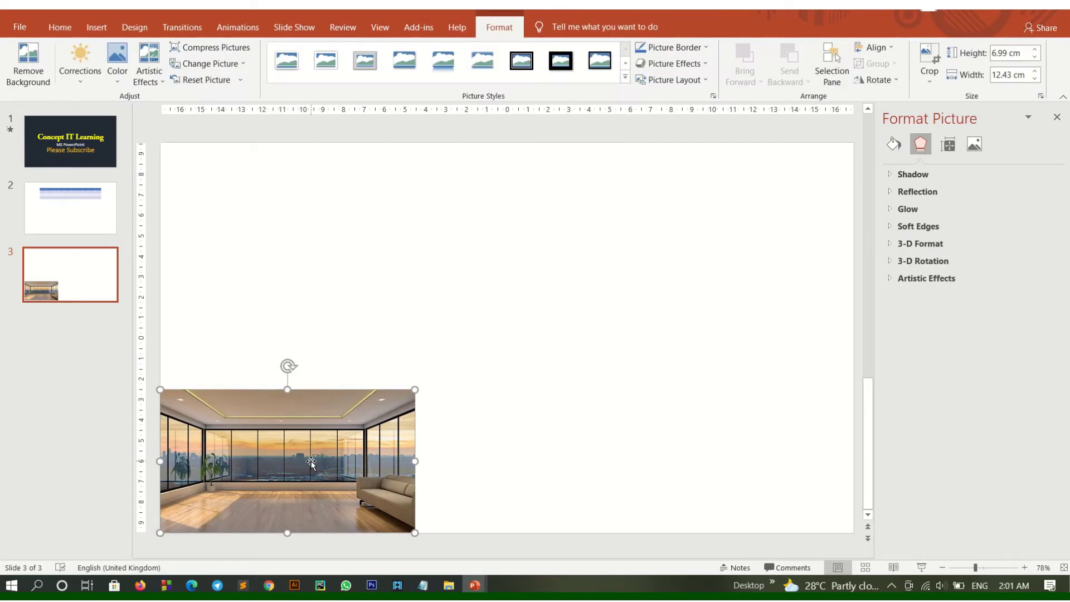
left_click(629, 80)
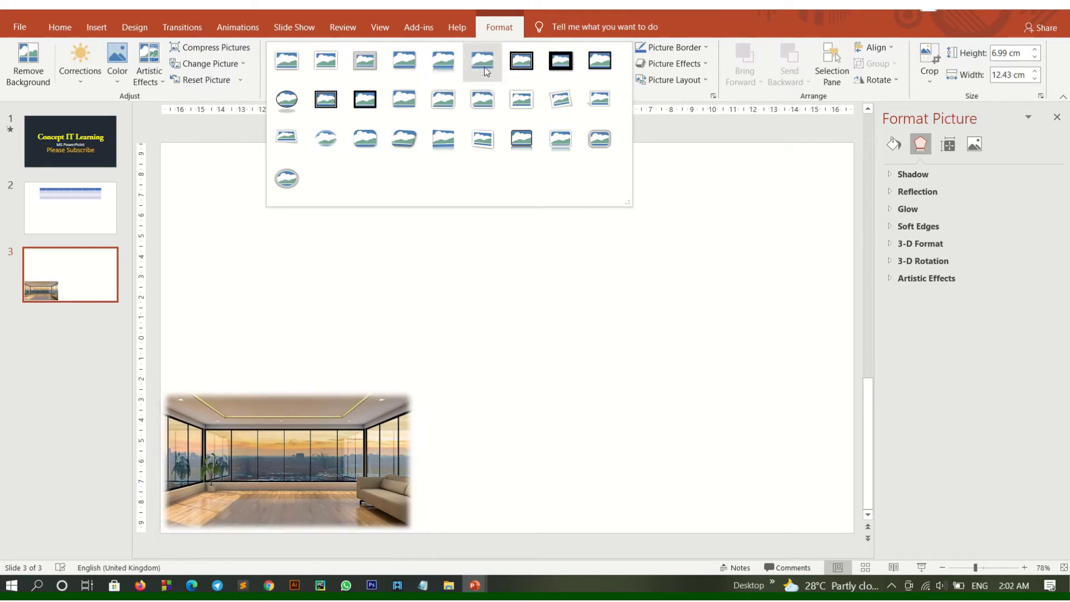
left_click(482, 104)
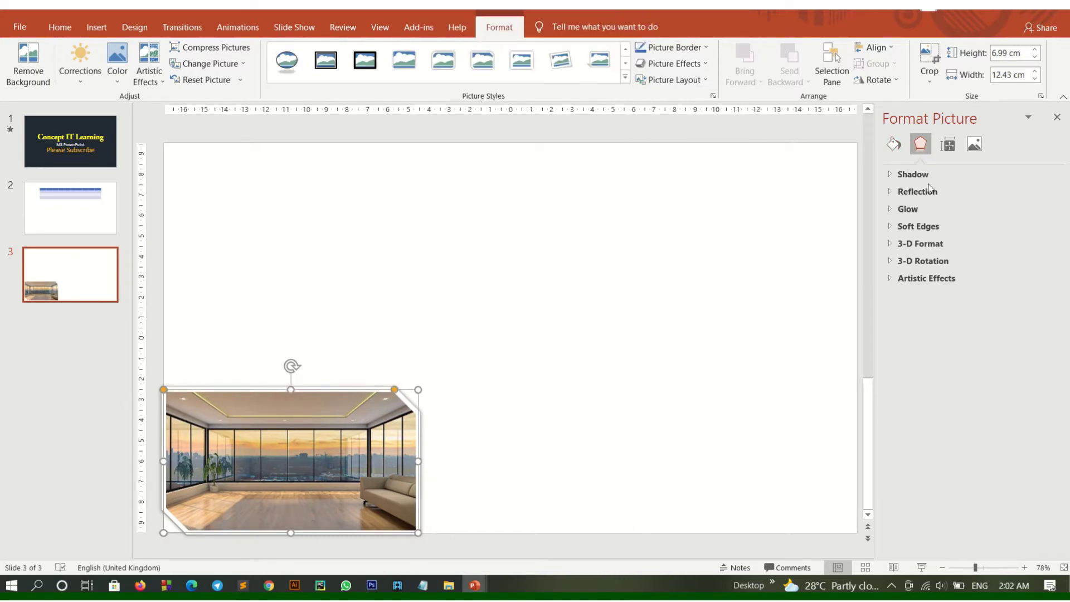
left_click(909, 175)
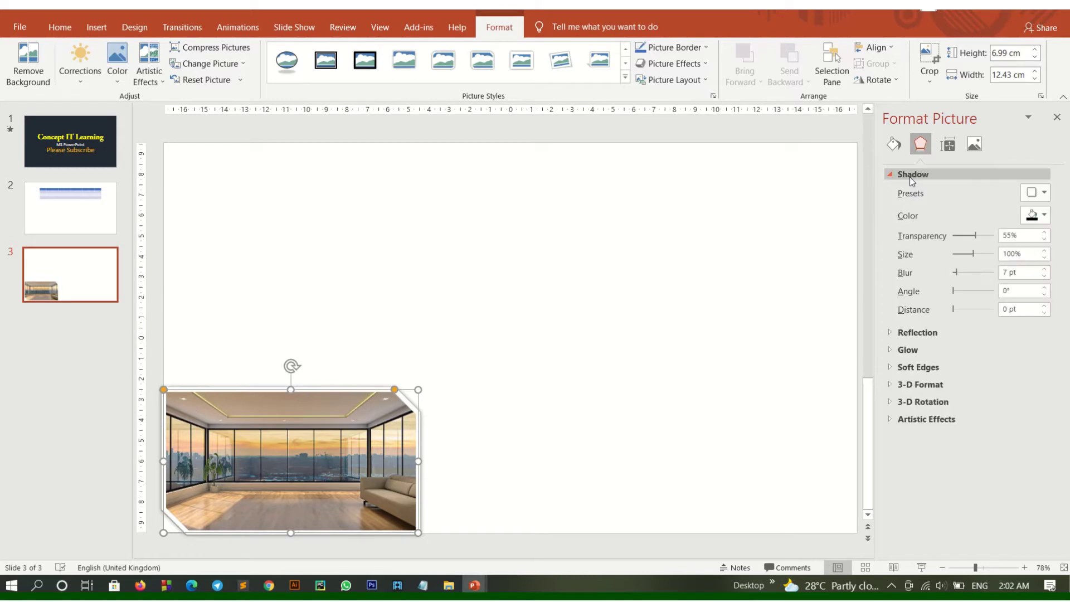
Step: Reduce the photo's shadow size to 65% and add a reflection beneath it
left_click_drag(973, 253, 968, 263)
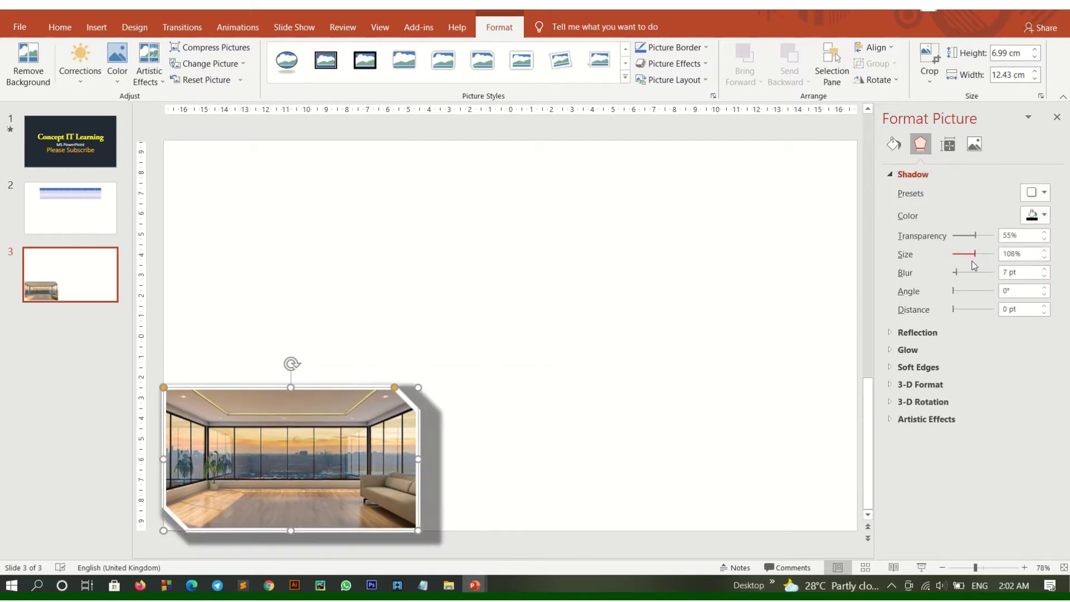
left_click_drag(972, 265, 966, 263)
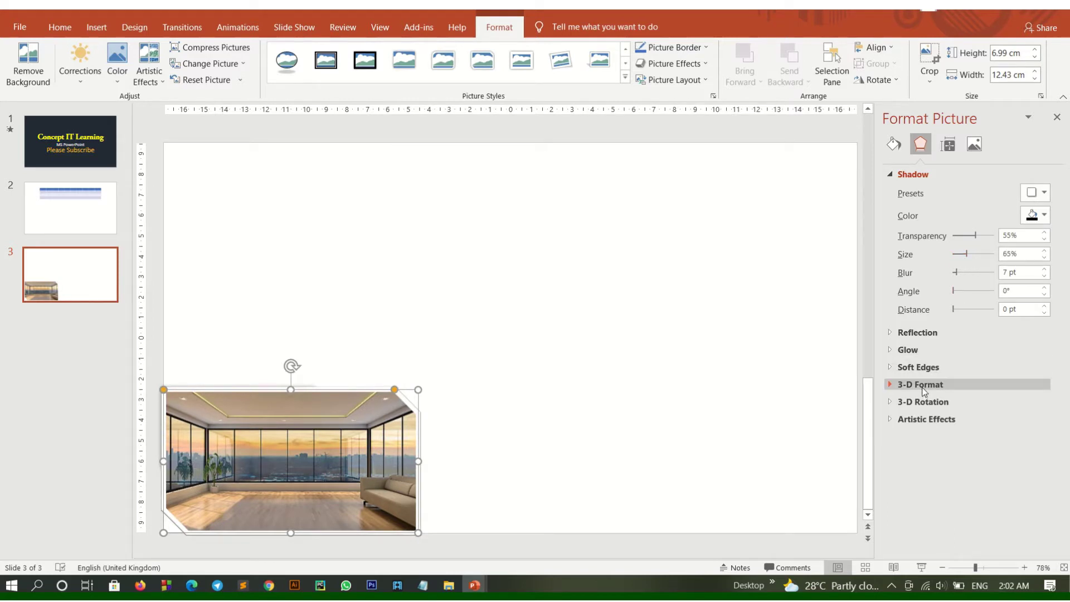
left_click(916, 332)
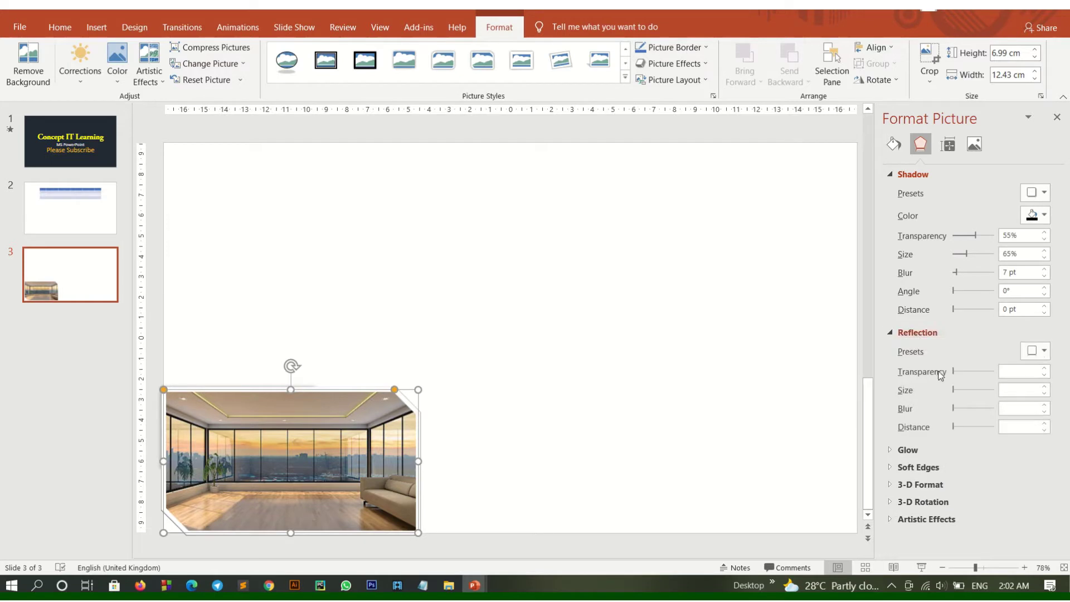
left_click_drag(952, 375, 950, 373)
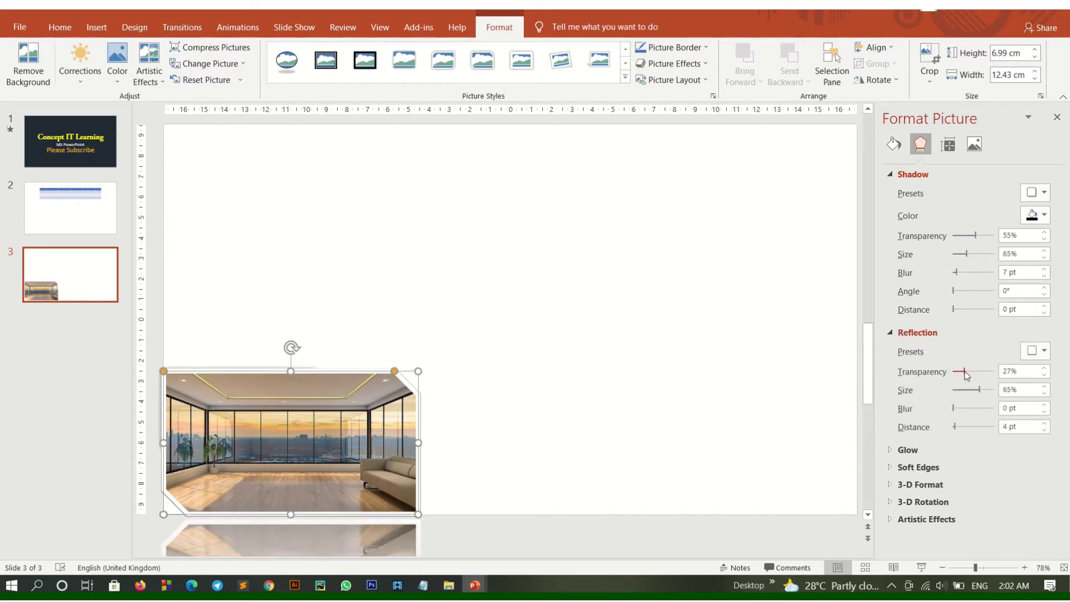
Step: Give the photo a top bevel and an 11 pt bottom bevel, then move it down slightly right
left_click(920, 468)
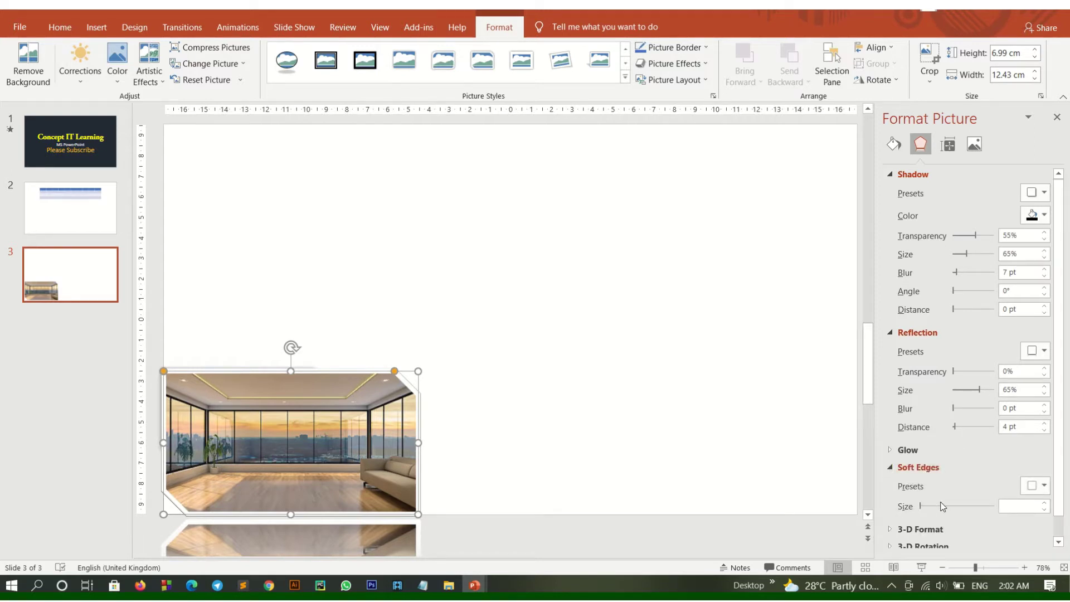
left_click(926, 530)
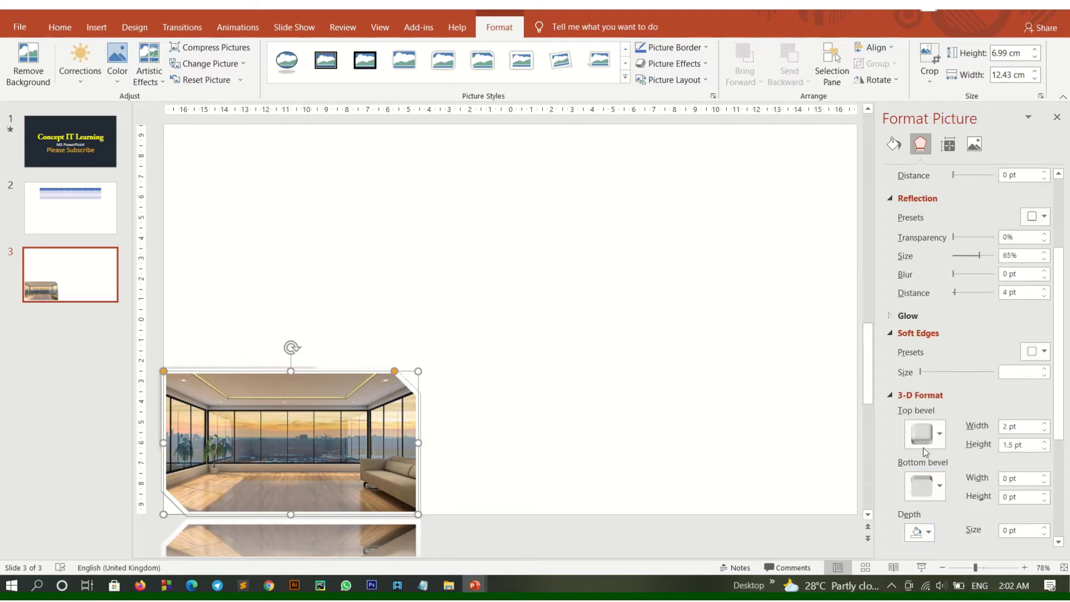
left_click(925, 443)
left_click(963, 400)
left_click(924, 433)
left_click(1004, 402)
scroll(567, 411, "down", 2)
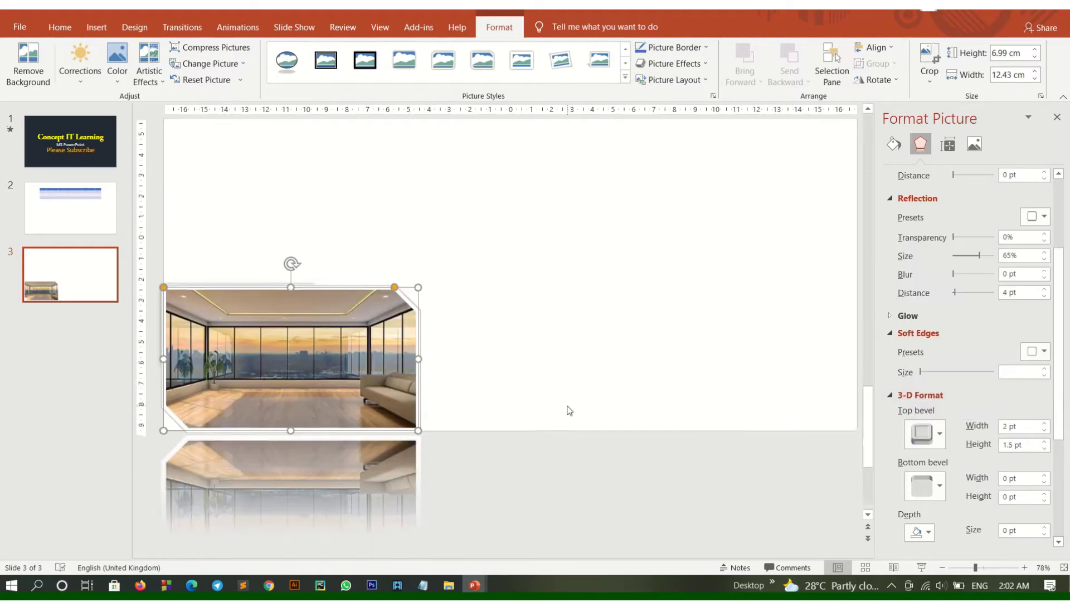
scroll(561, 406, "up", 2)
left_click_drag(336, 432, 357, 293)
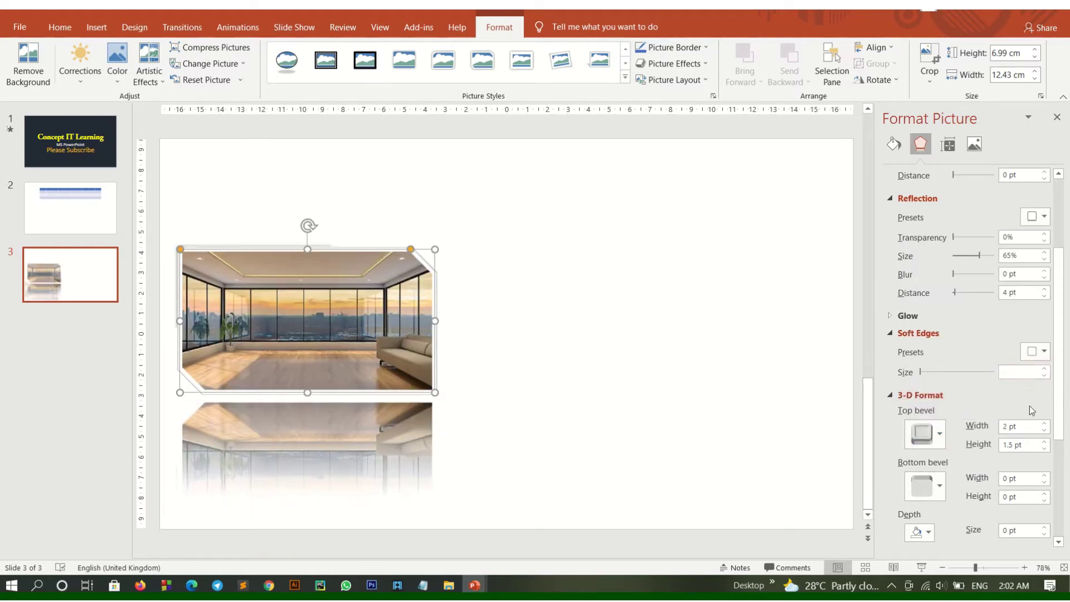
left_click(922, 490)
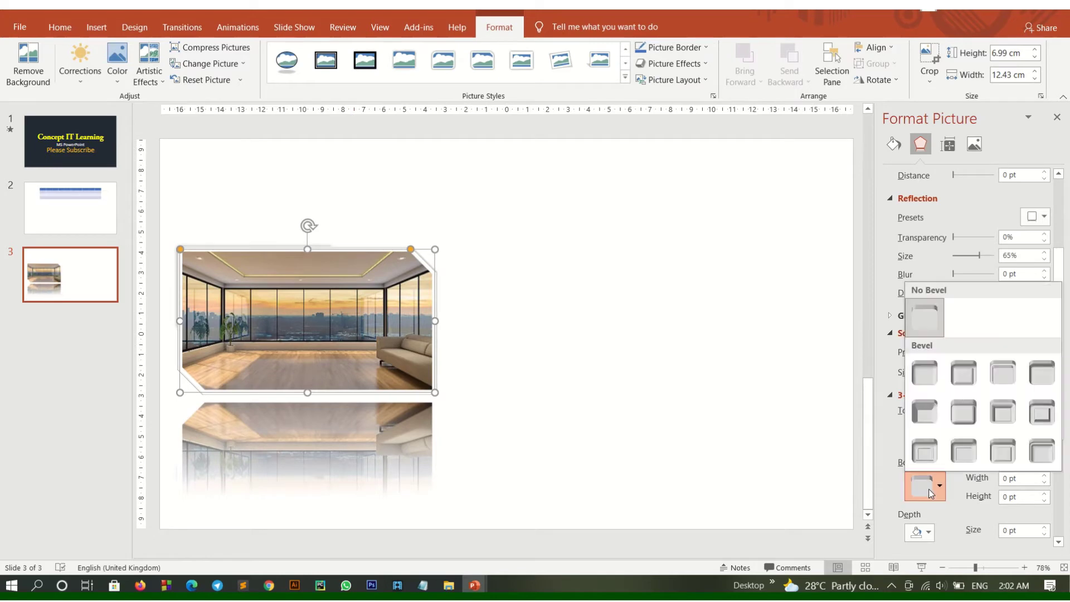
left_click(930, 452)
left_click_drag(420, 301, 439, 436)
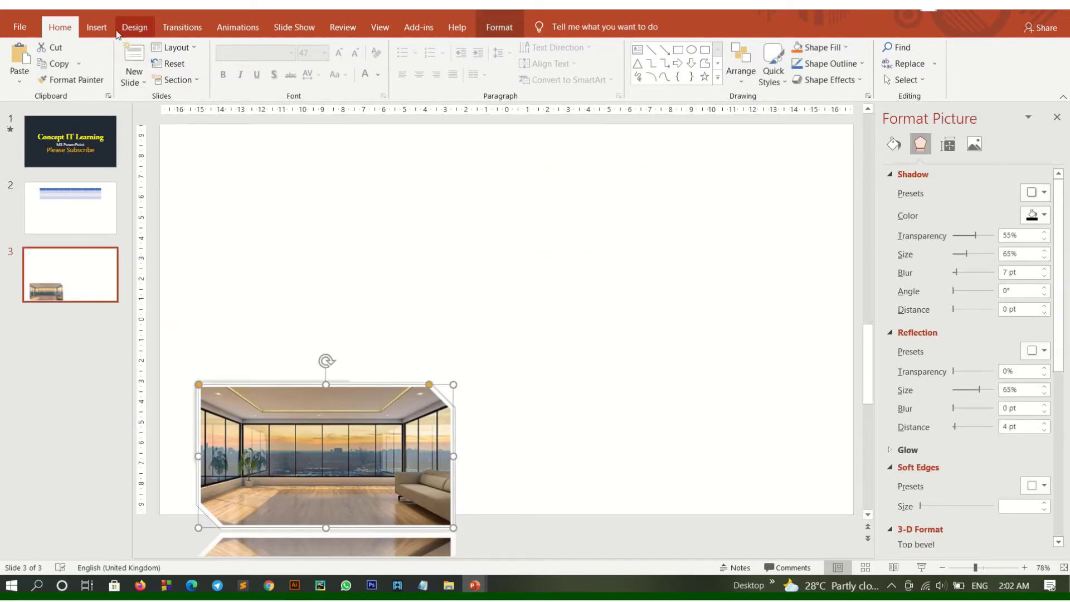
Step: Run a Bing online picture search for 'nature'
left_click(98, 29)
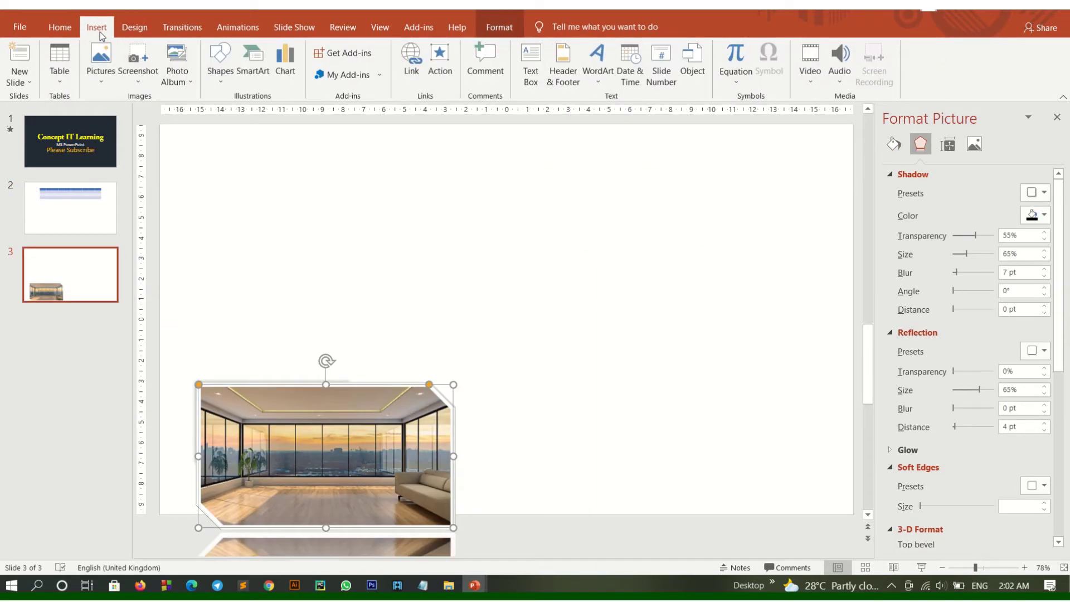
left_click(100, 64)
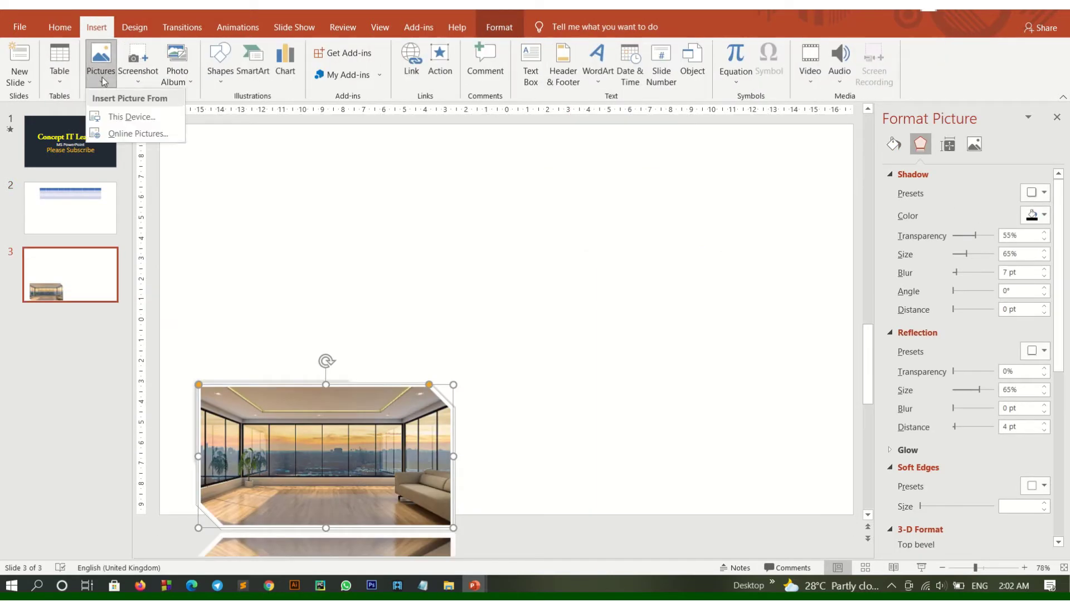
left_click(138, 134)
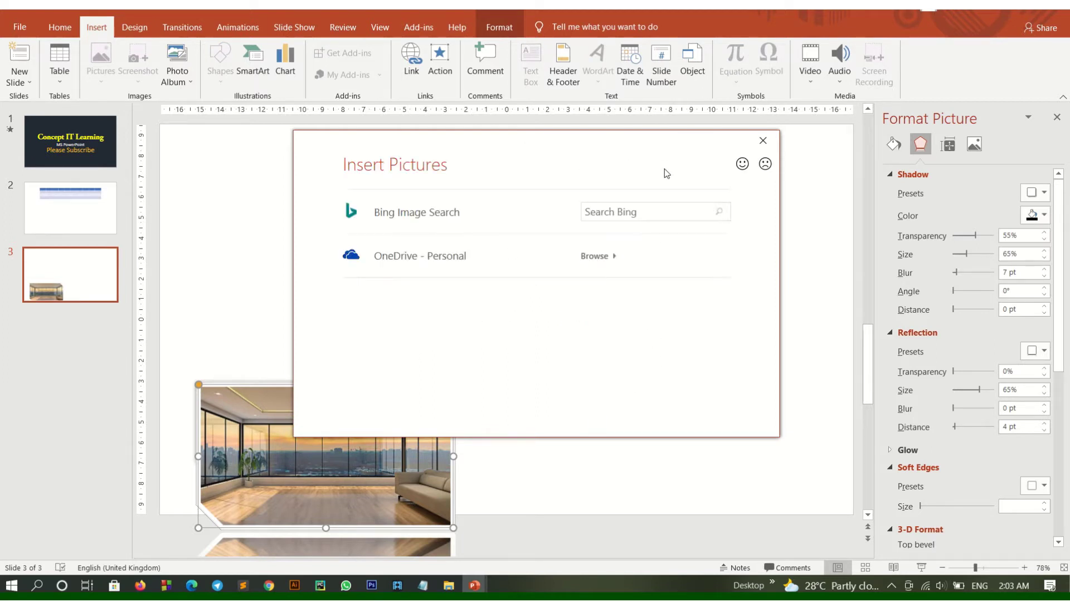
left_click(658, 210)
type("nature")
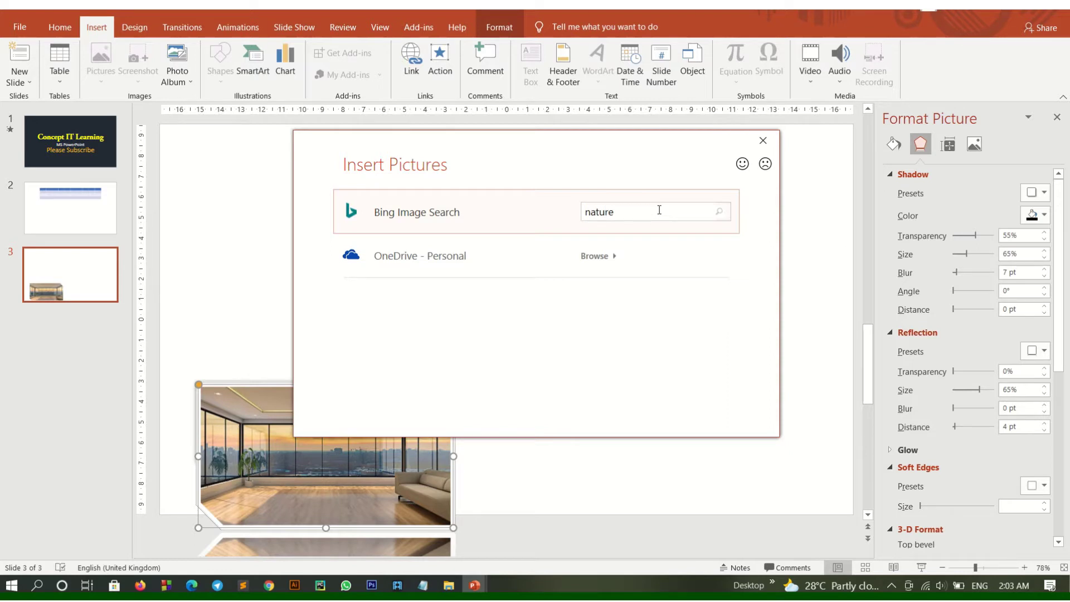
left_click(717, 213)
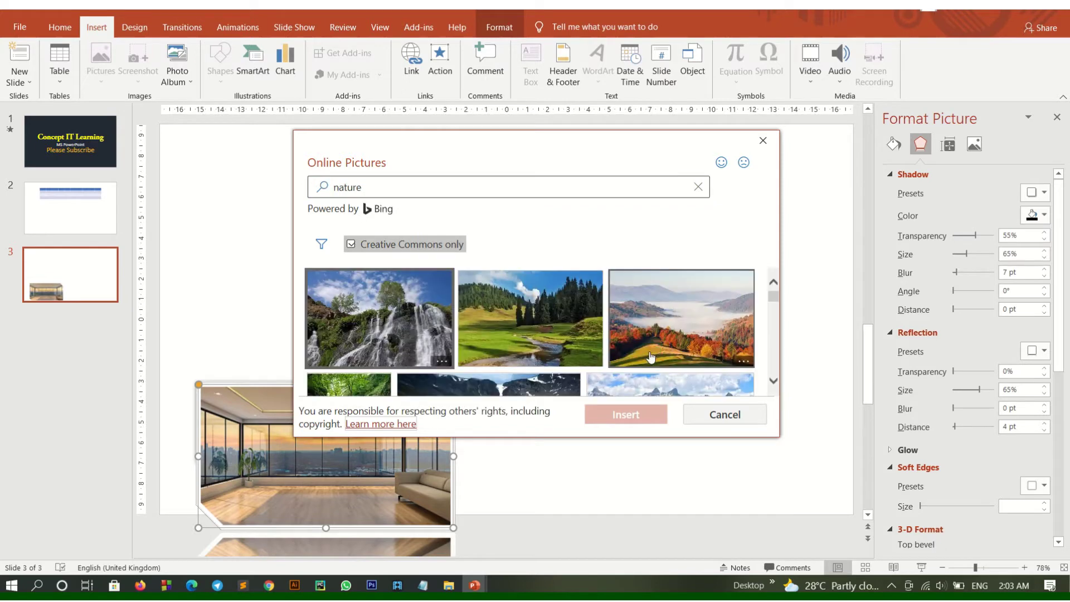
Step: Pick the boat-on-lake and seaside tree photos from the nature results and insert both
scroll(652, 357, "down", 2)
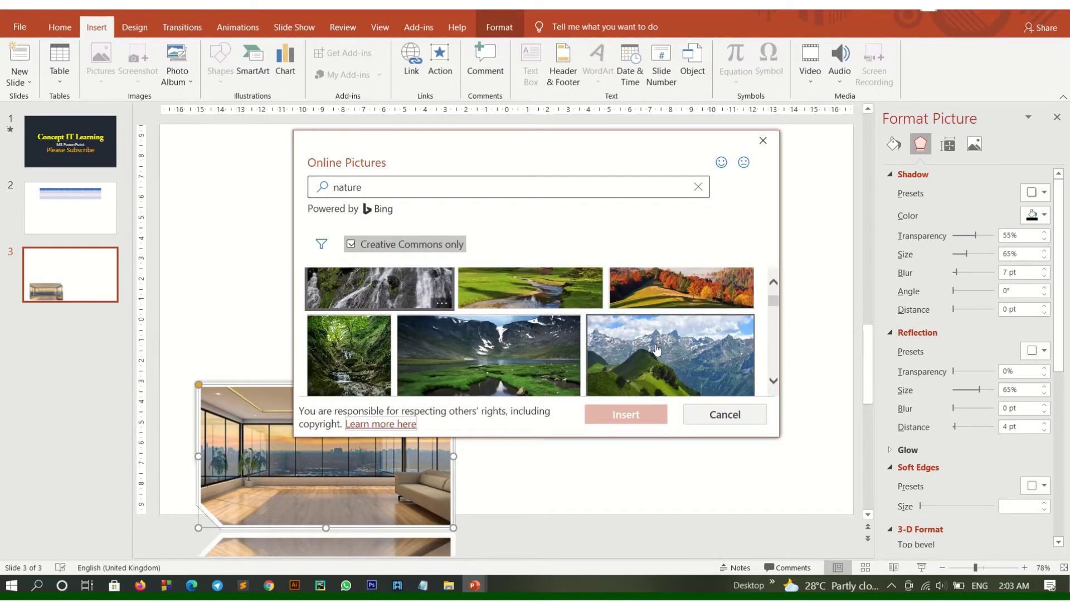
scroll(658, 351, "down", 1)
scroll(660, 350, "down", 2)
scroll(662, 351, "down", 1)
scroll(662, 350, "down", 2)
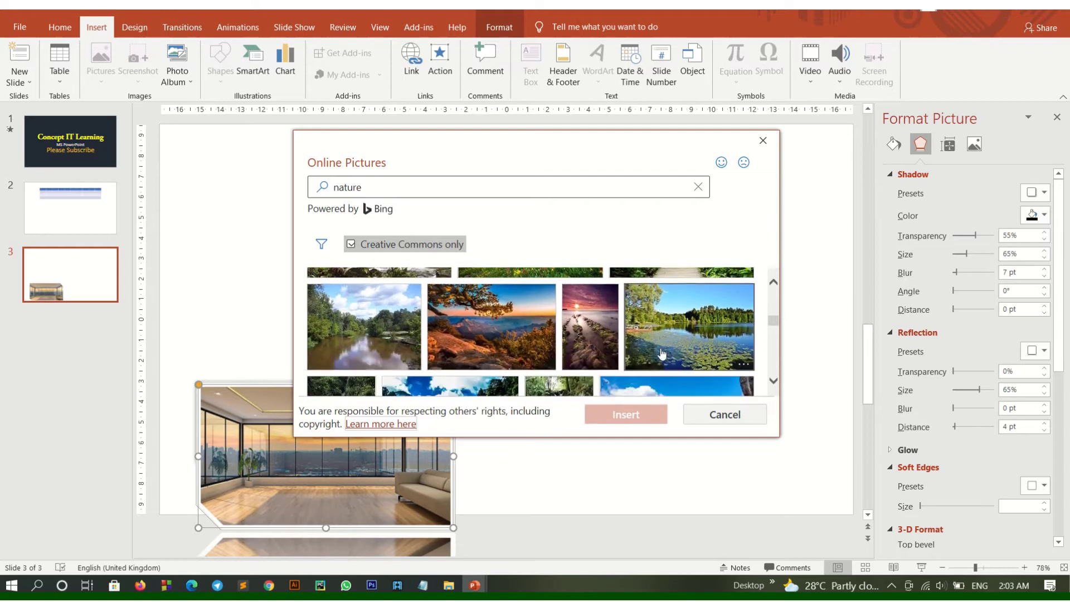
scroll(666, 352, "down", 1)
scroll(669, 354, "down", 1)
scroll(677, 359, "down", 1)
scroll(680, 358, "down", 1)
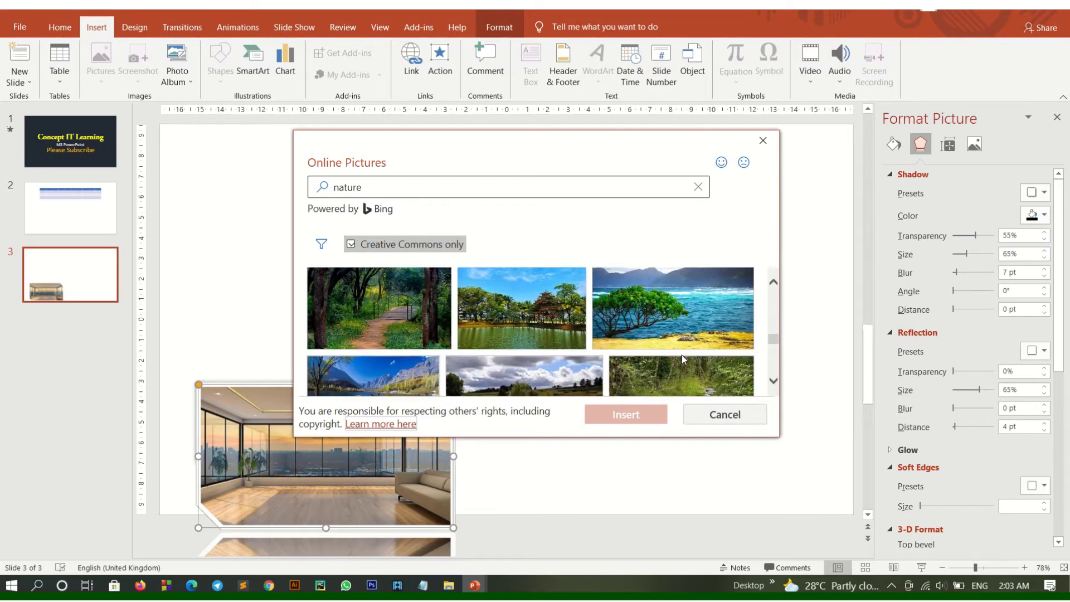
scroll(681, 354, "down", 1)
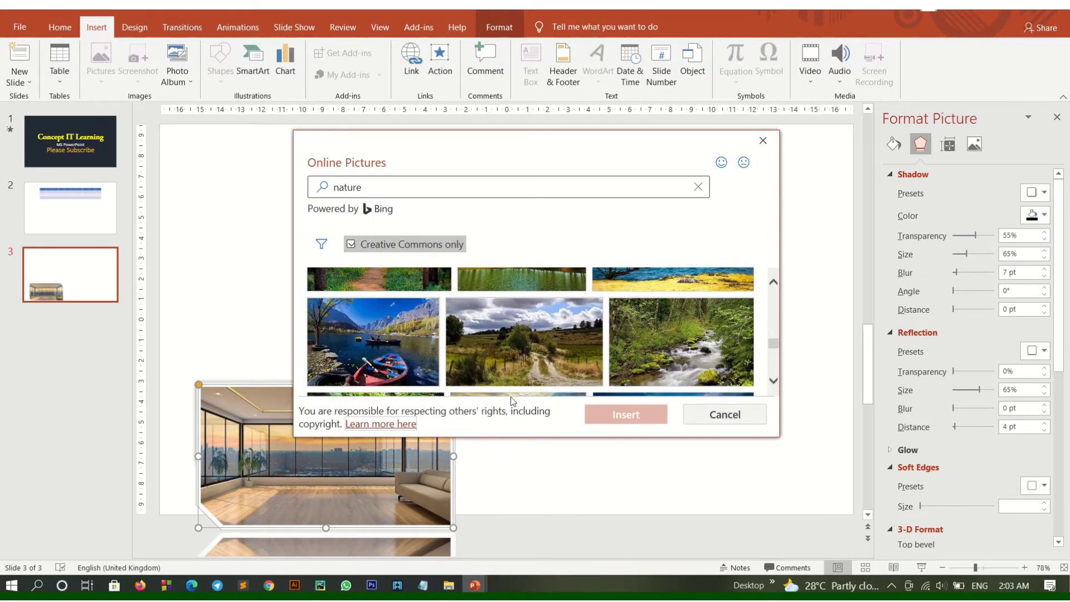
left_click(395, 342)
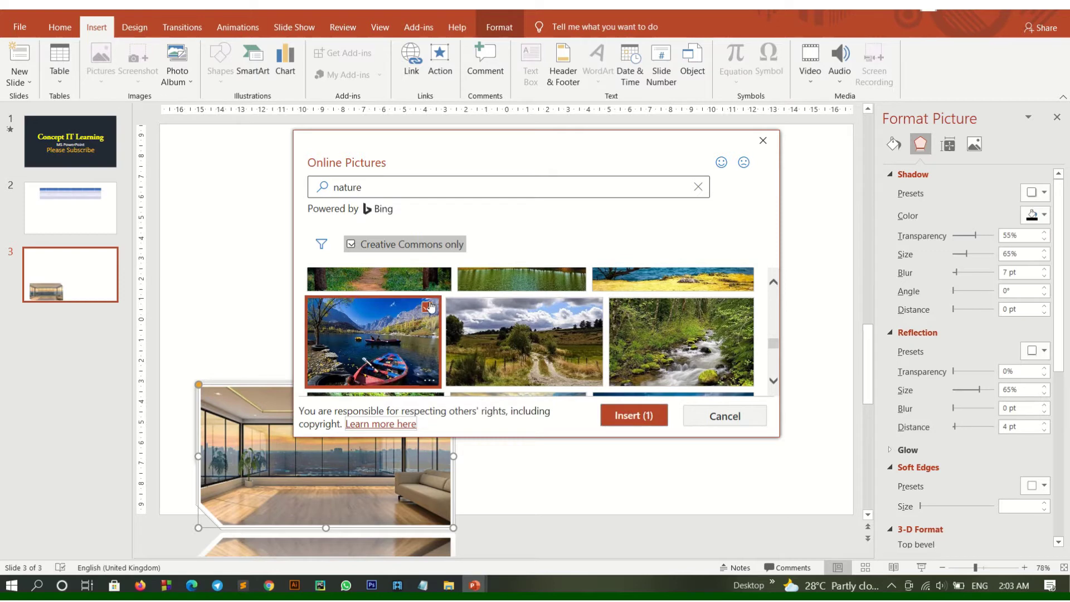
left_click(685, 289)
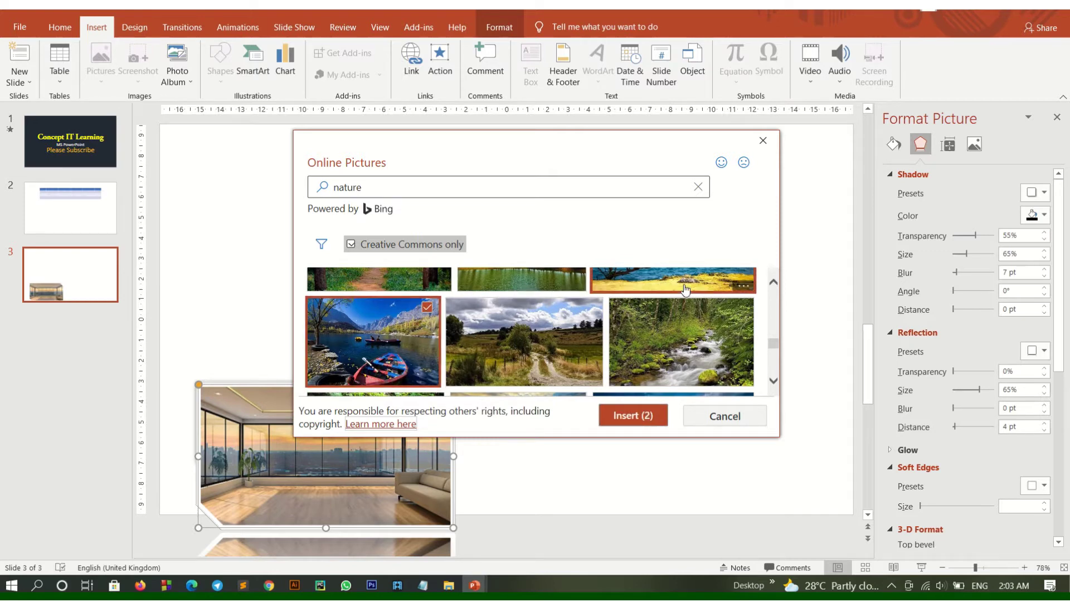
scroll(641, 357, "up", 2)
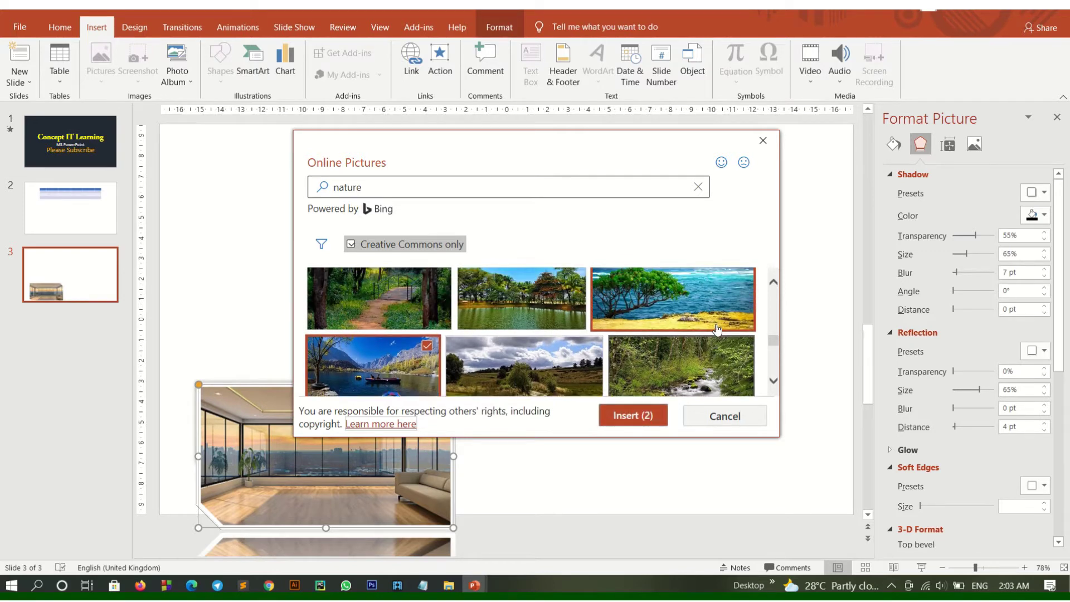
left_click(655, 415)
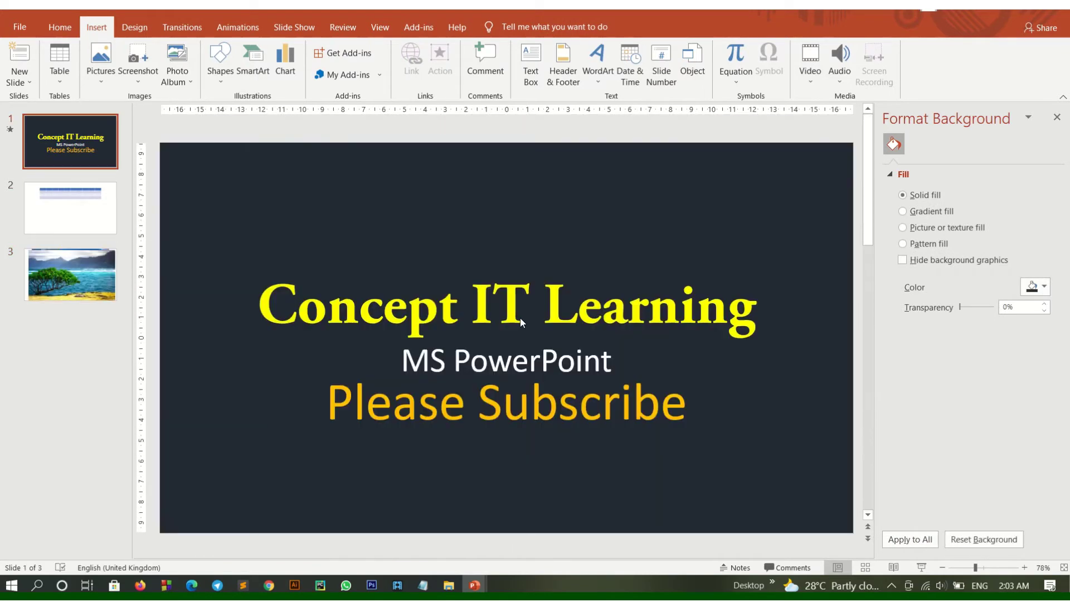
Step: Move the seaside photo off the boat photo to the slide's bottom right
scroll(521, 322, "down", 5)
left_click_drag(521, 322, 564, 388)
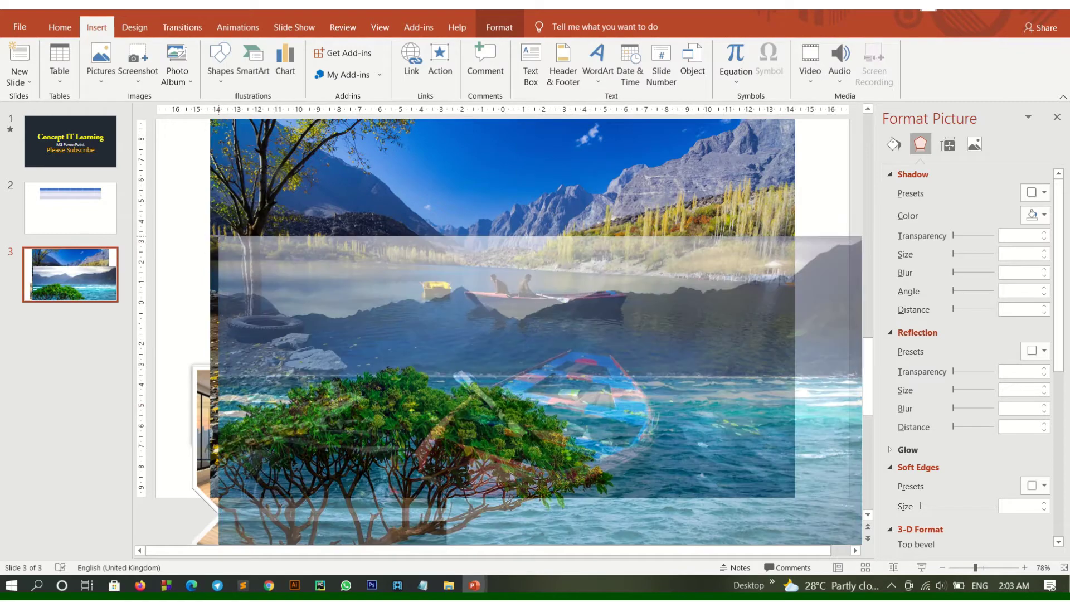
left_click_drag(217, 237, 667, 436)
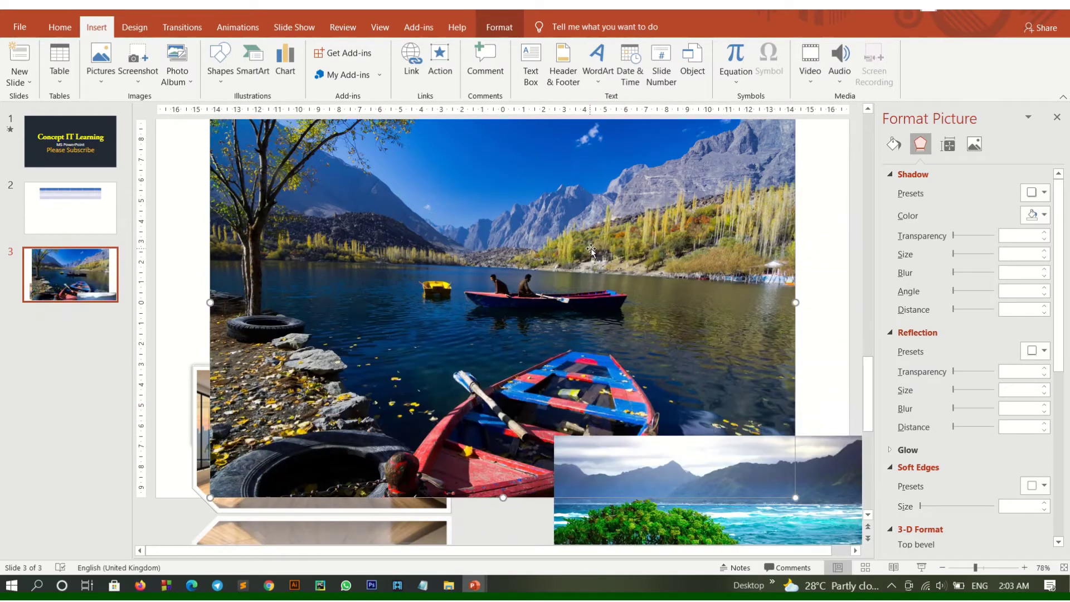
scroll(788, 167, "up", 2)
left_click(788, 160)
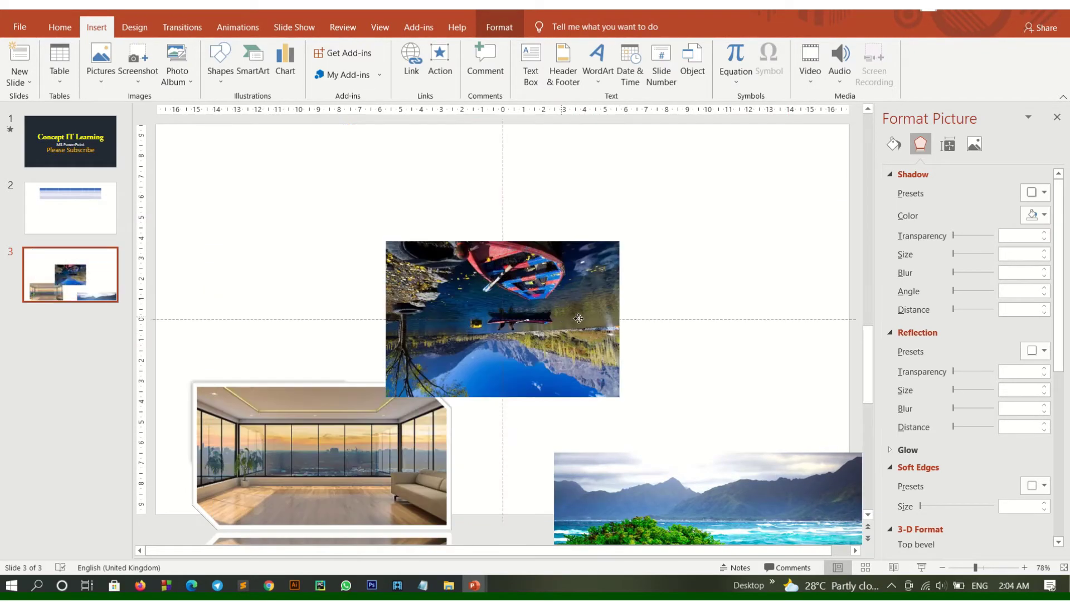
Step: Undo the accidental boat-photo flip, shrink it to half size at top right, and raise the seaside photo
left_click_drag(582, 332, 690, 333)
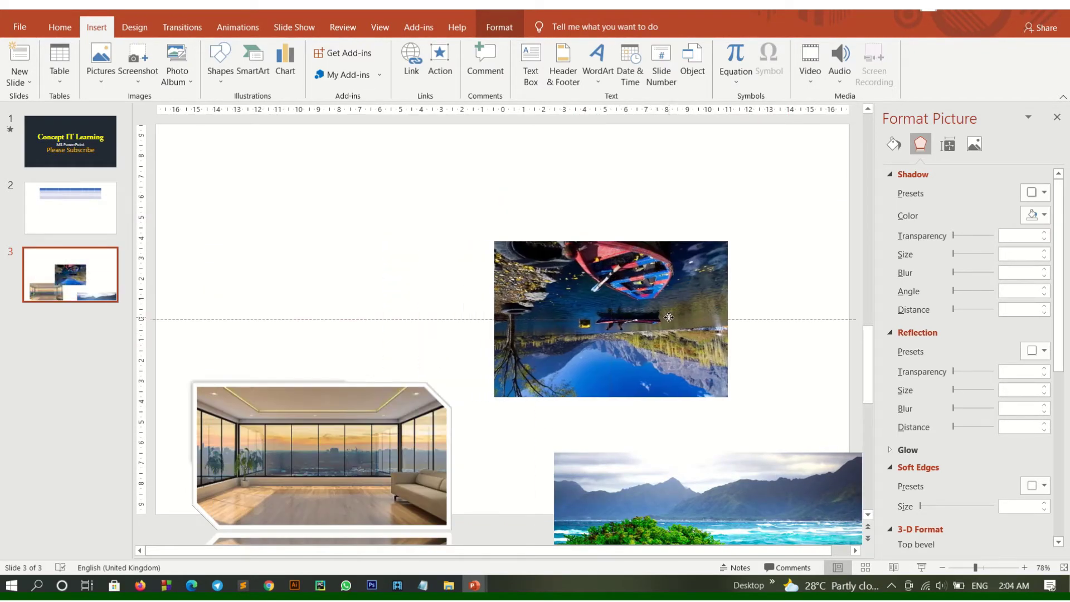
key("ctrl+z")
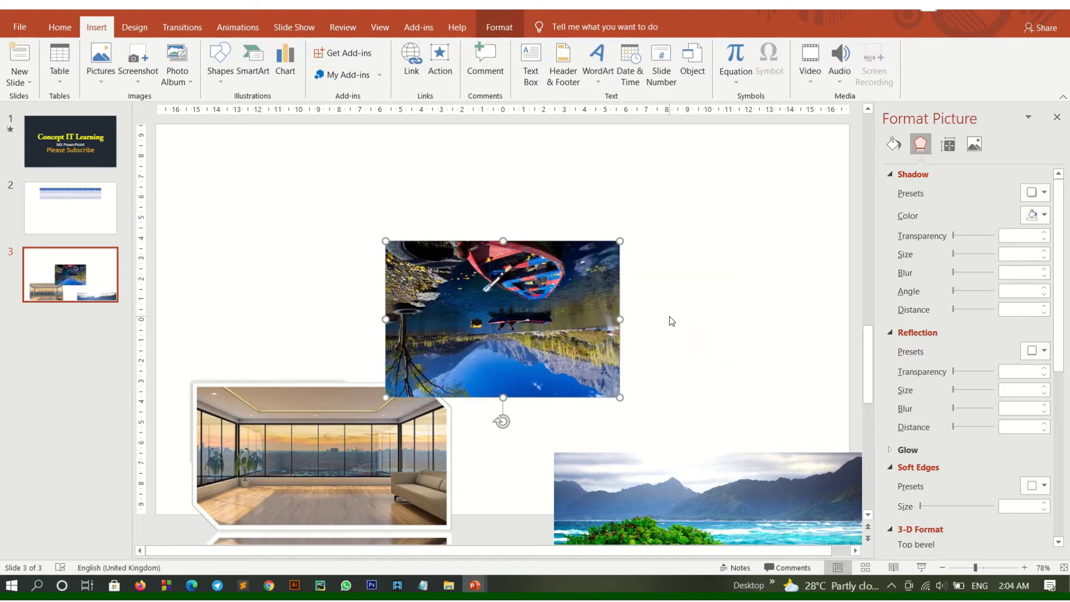
key("ctrl+z")
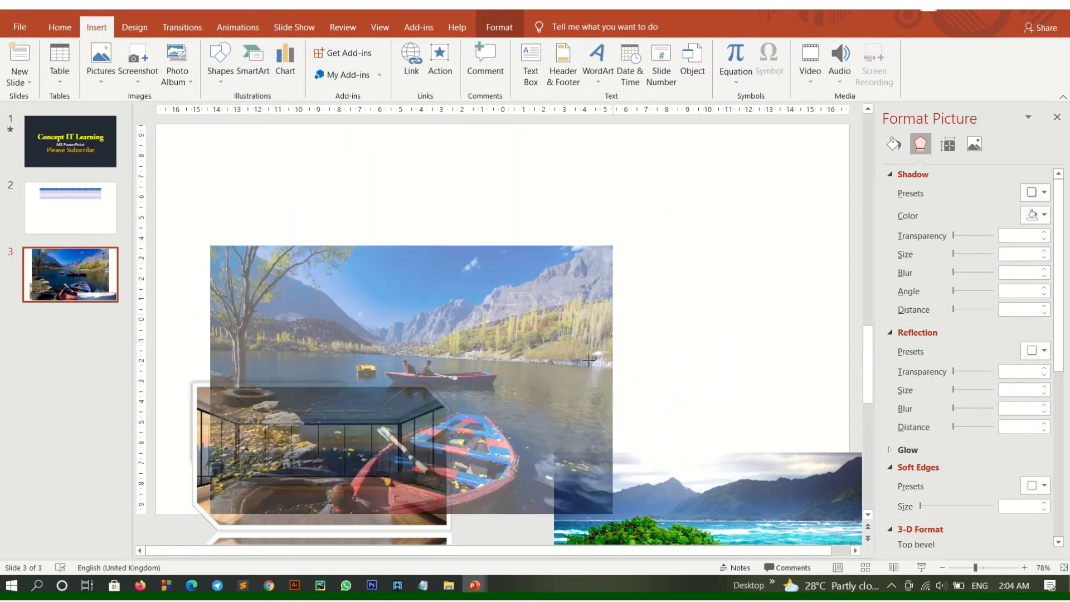
left_click_drag(796, 123, 481, 334)
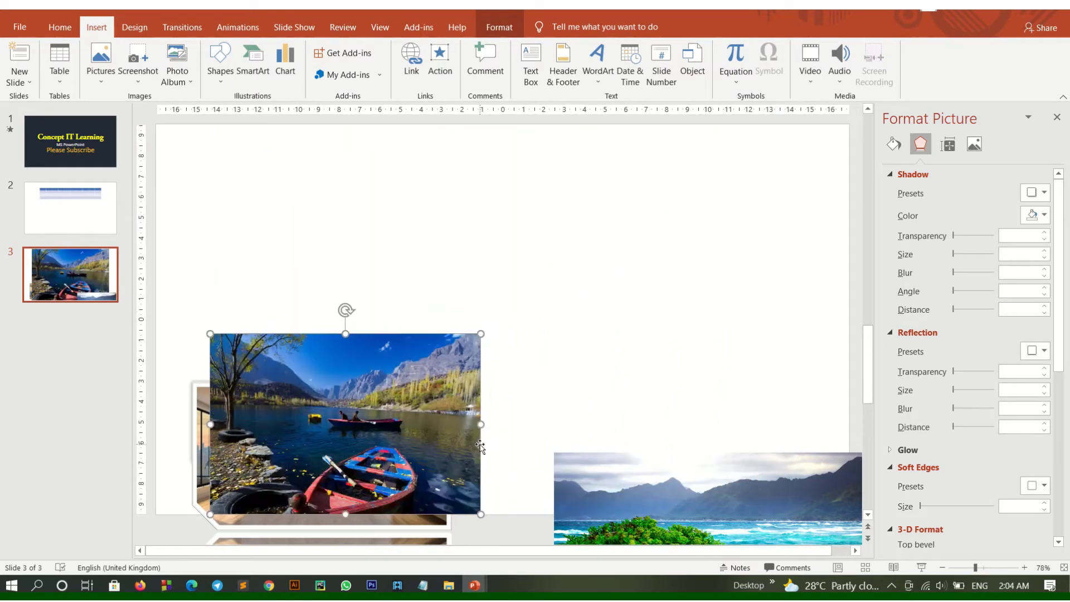
left_click_drag(436, 367, 792, 169)
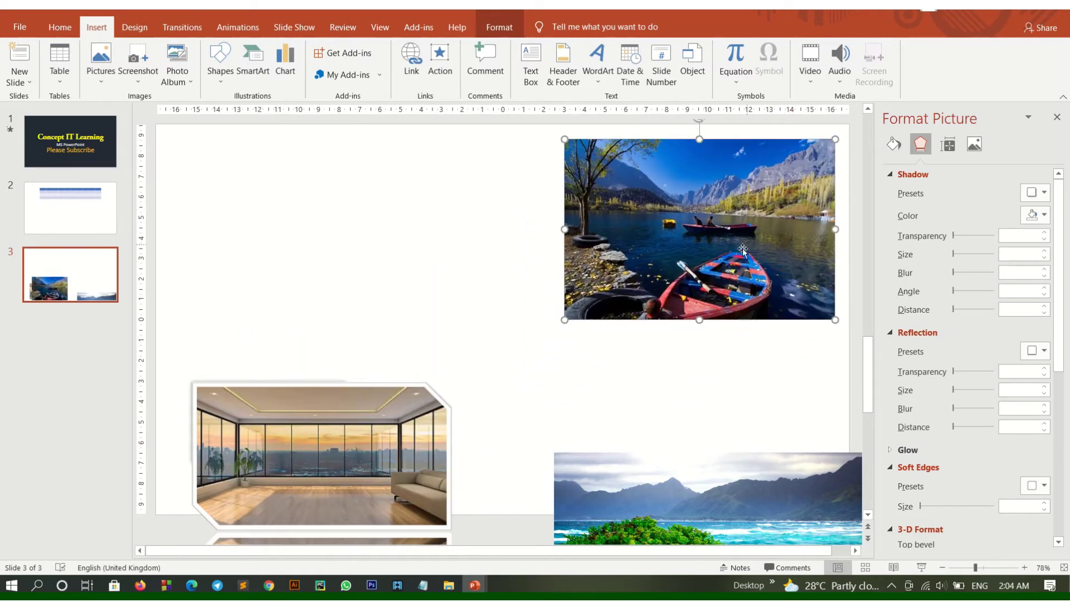
scroll(770, 357, "down", 1)
left_click_drag(772, 412, 735, 373)
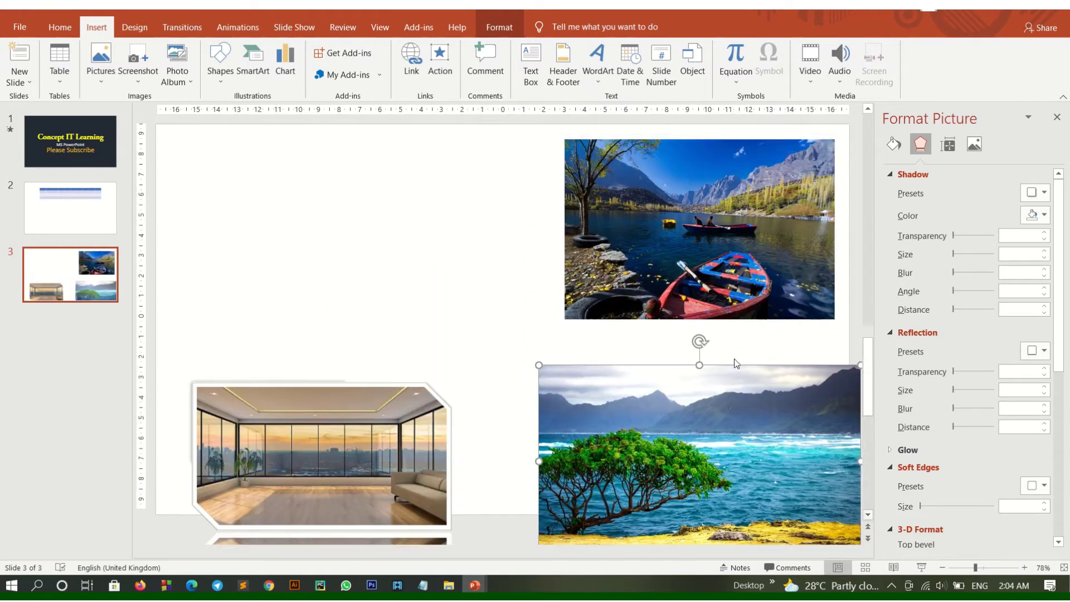
scroll(734, 354, "down", 5)
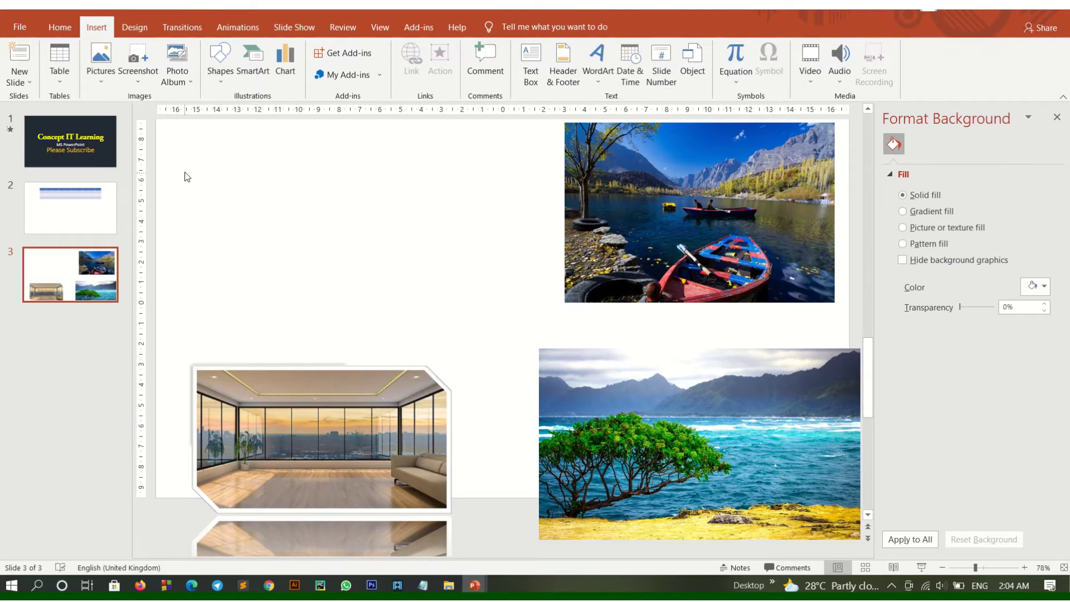
Step: Open the picture insert choices, dismiss them, and select the boat-and-lake photo
left_click(106, 84)
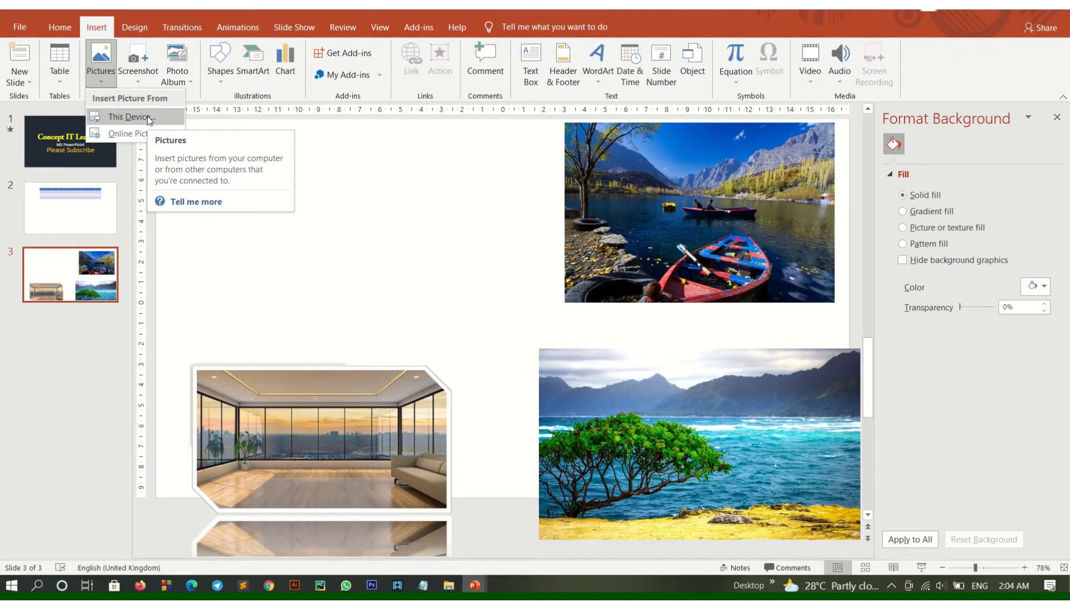
left_click(728, 230)
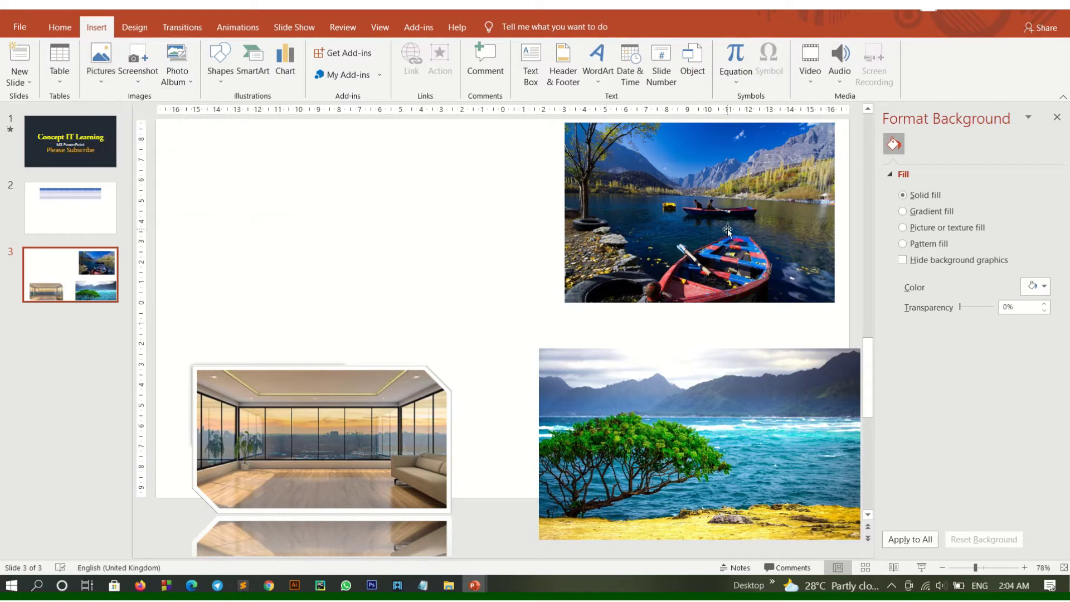
left_click(698, 258)
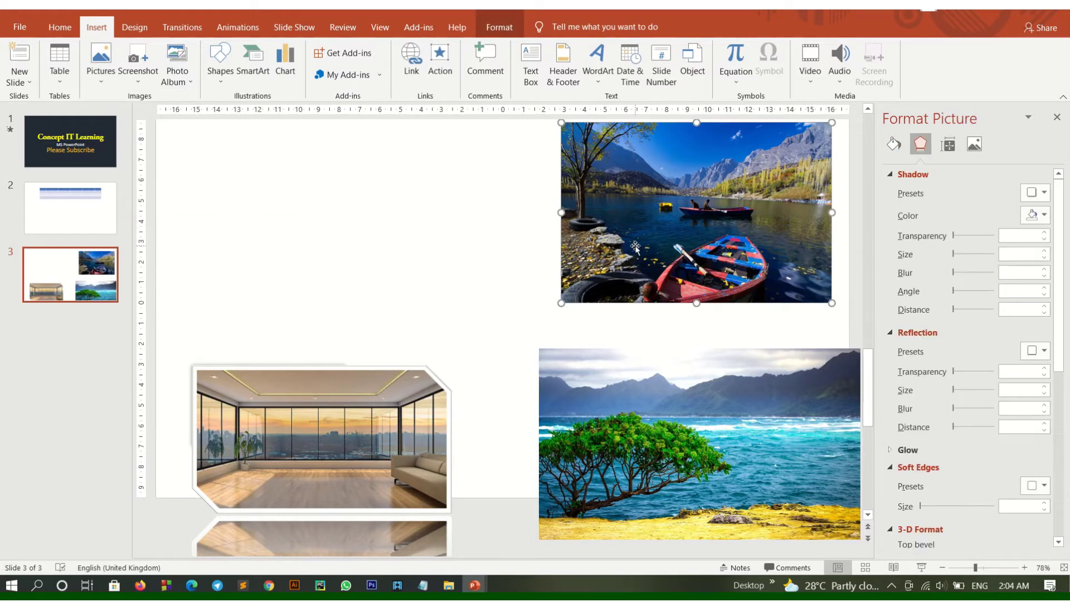
scroll(635, 247, "up", 1)
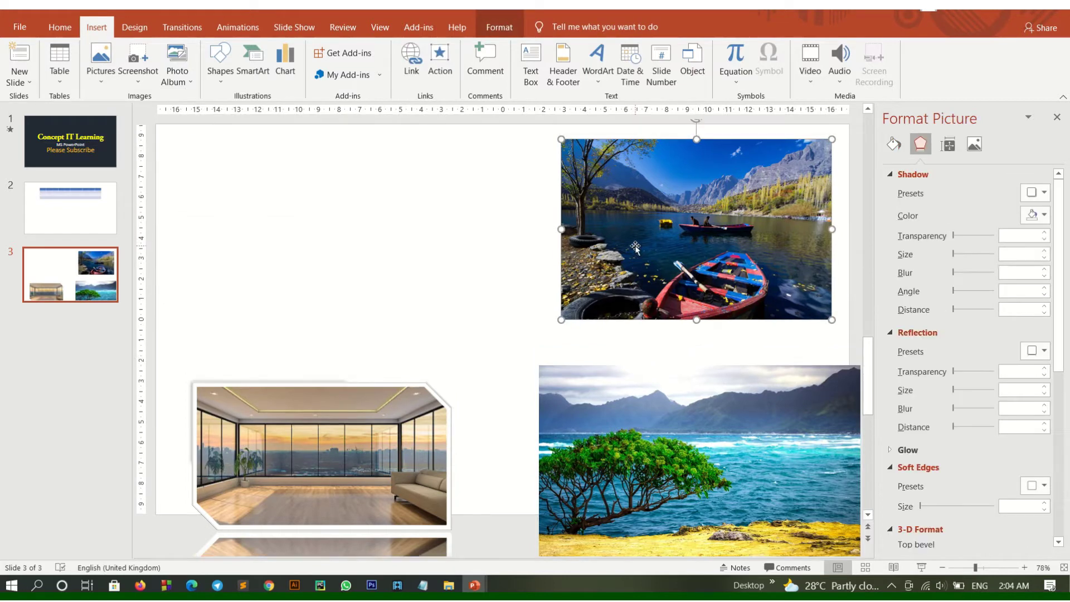
Step: Start a Screen Clipping, cancel it with Esc, and switch to the blank presentation
left_click(144, 90)
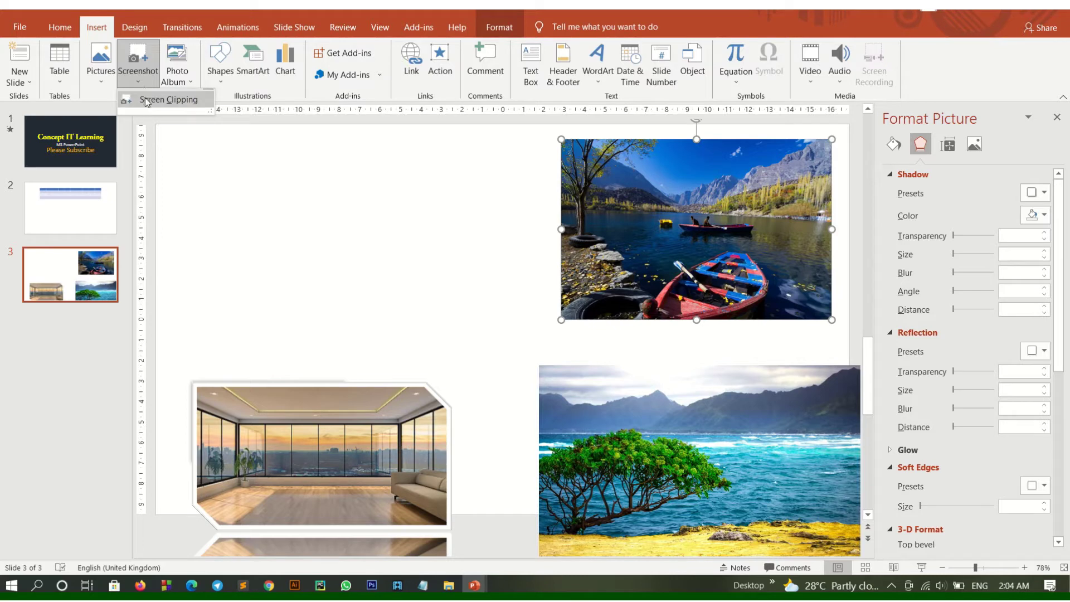
left_click(145, 99)
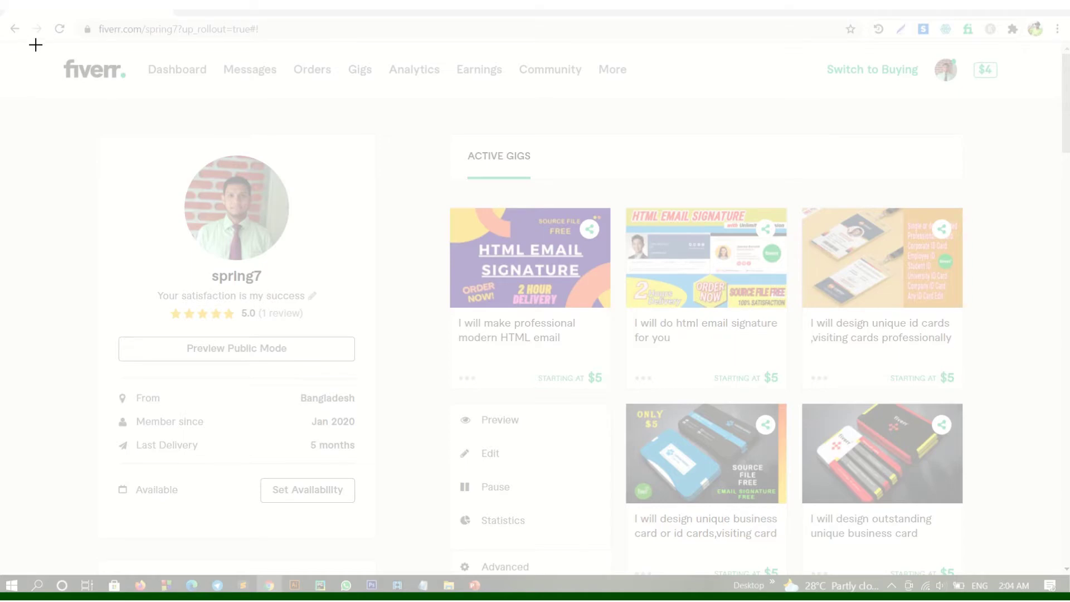
key("Escape")
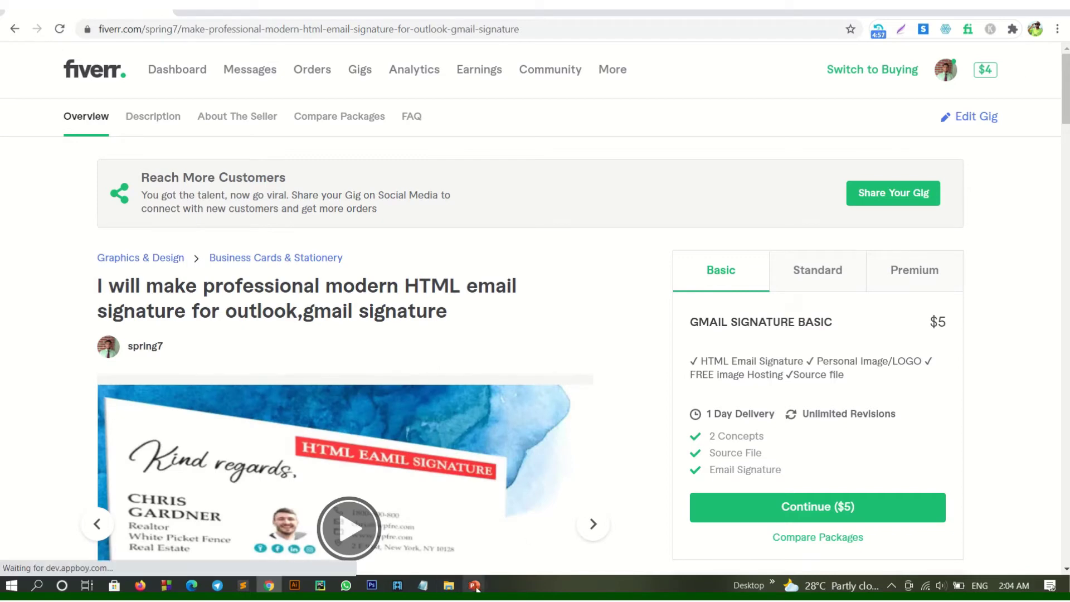
mouse_move(474, 584)
left_click(549, 530)
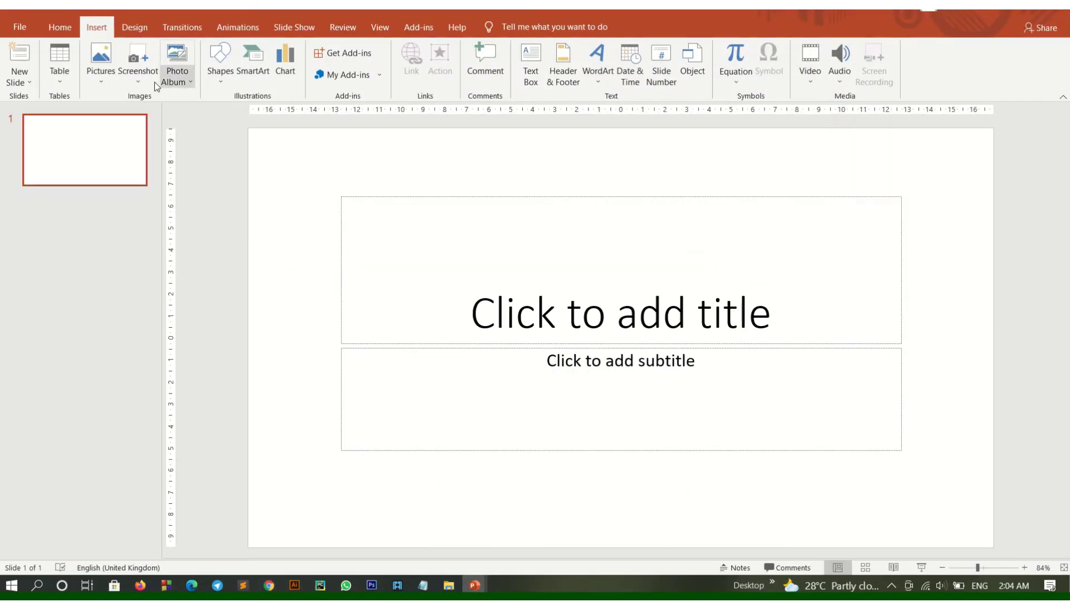
Step: Capture a screen clipping of the browser page onto the blank slide
left_click(139, 76)
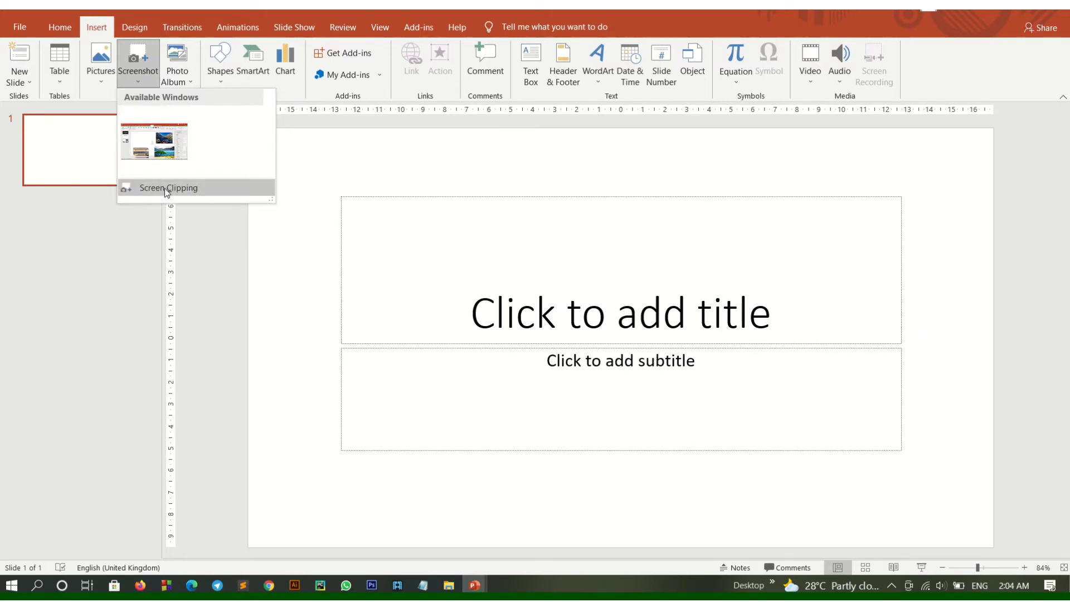
left_click(165, 188)
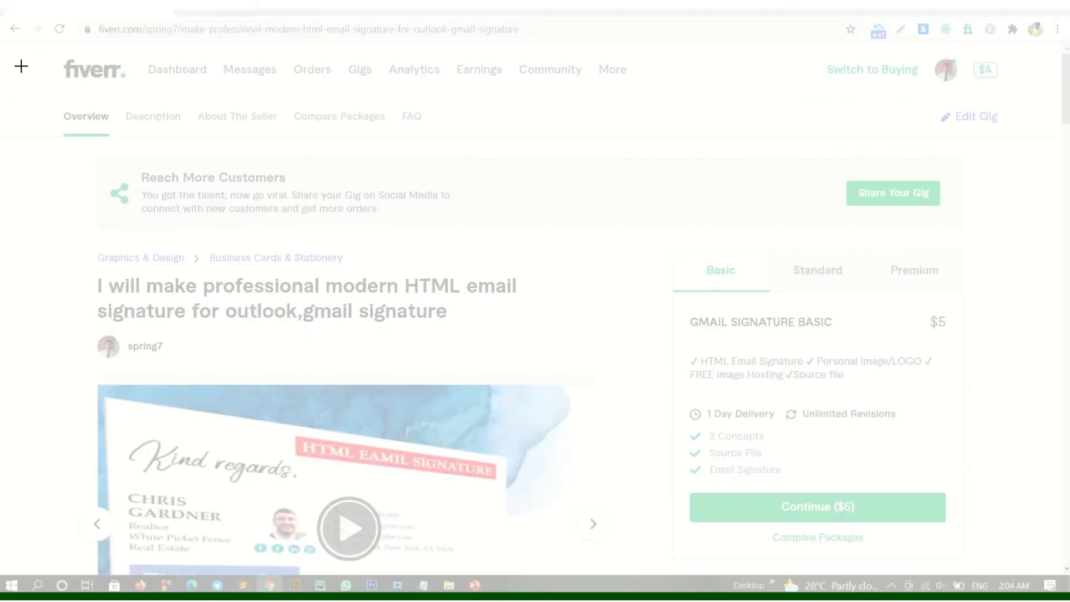
left_click_drag(42, 54, 1011, 510)
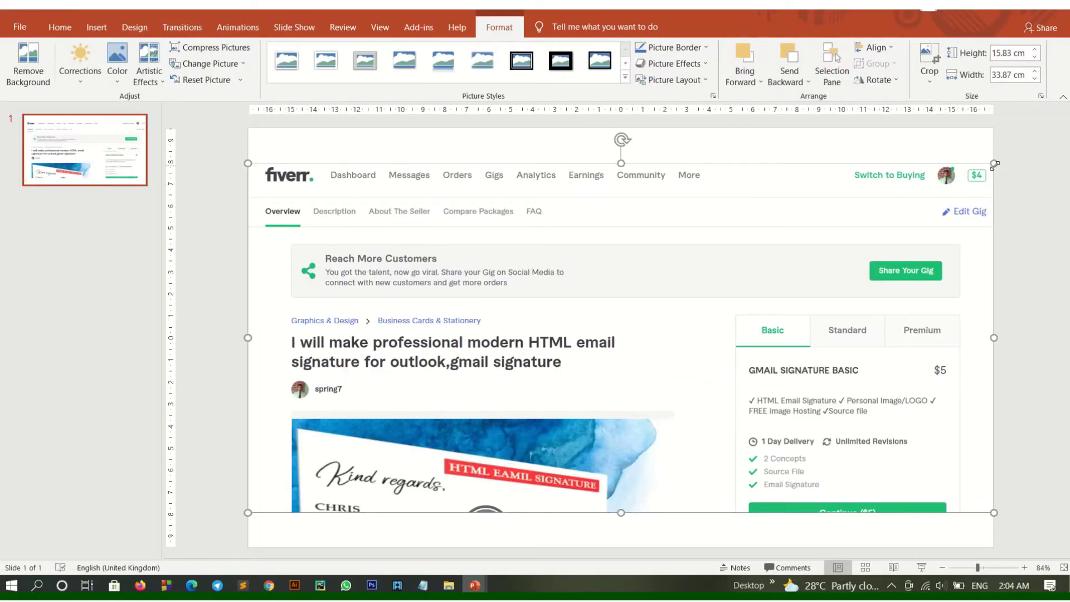
Step: Shrink and reposition the clipped web picture, delete it, and return to the three-slide deck
left_click_drag(994, 164, 735, 448)
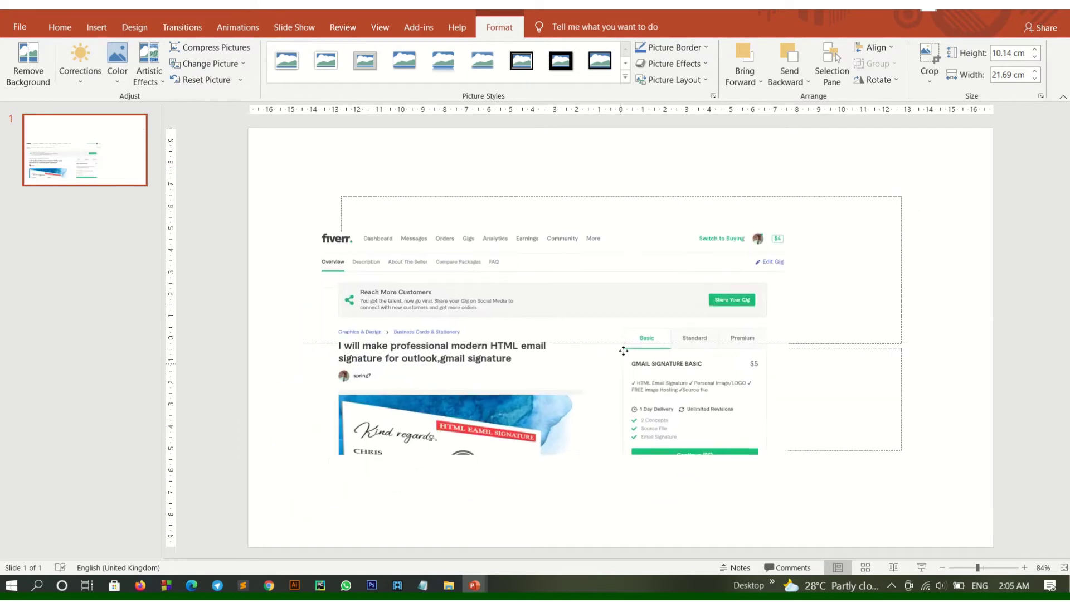
mouse_move(618, 363)
left_mouse_down()
mouse_move(617, 261)
mouse_move(605, 429)
left_mouse_up()
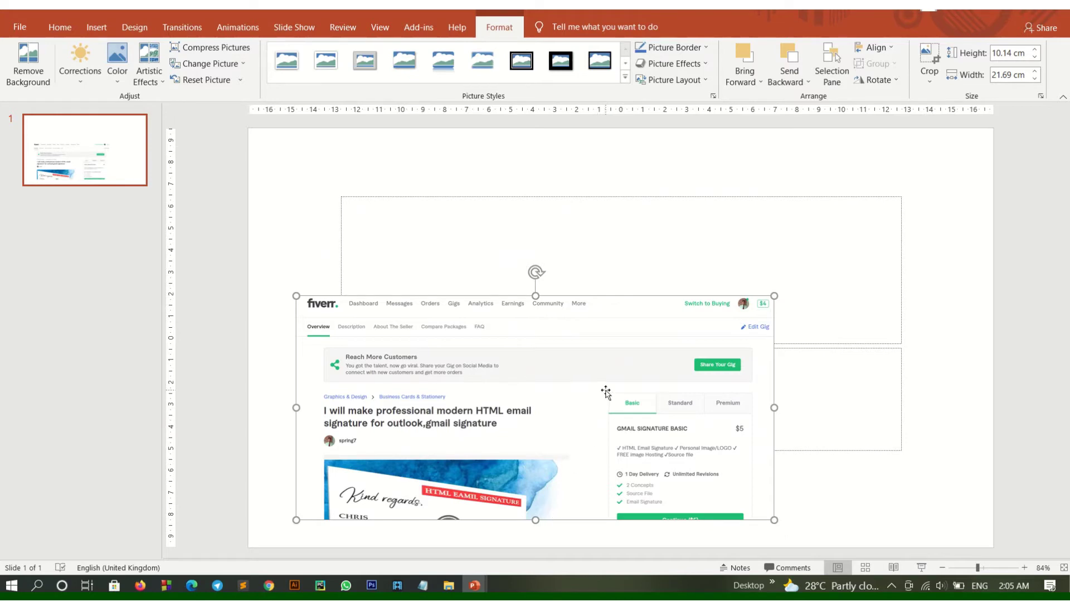
key("Delete")
mouse_move(473, 585)
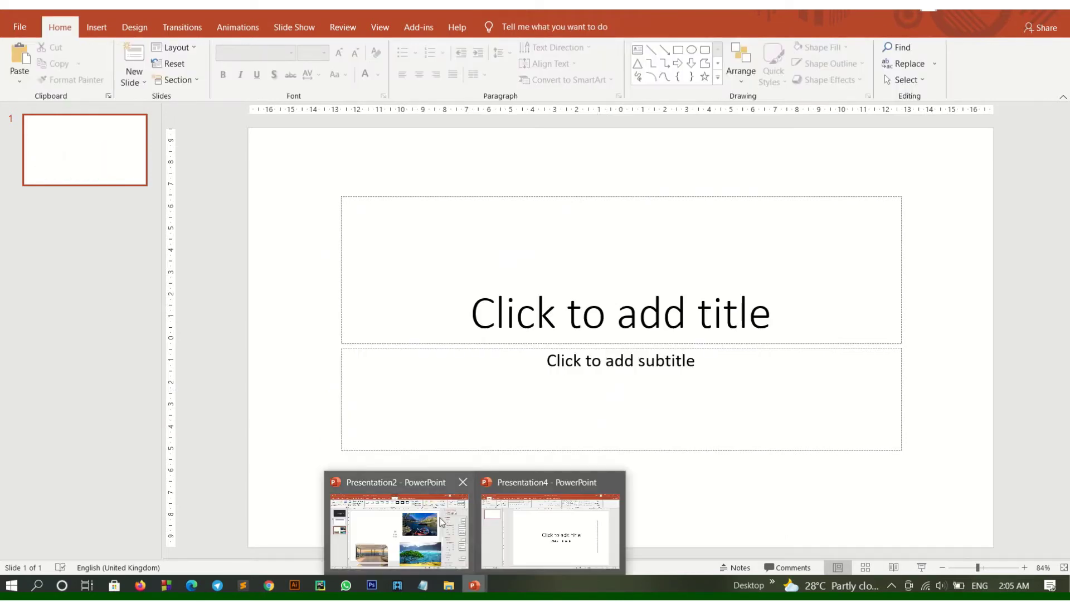
left_click(439, 517)
left_click(472, 247)
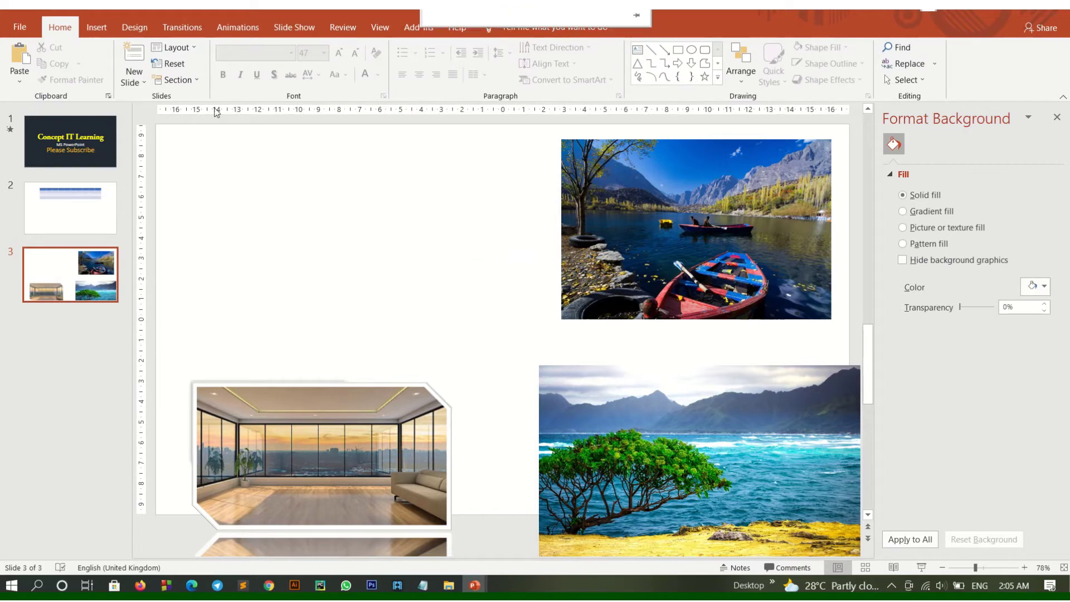
Step: Start a New Photo Album and browse for pictures from File/Disk
left_click(97, 29)
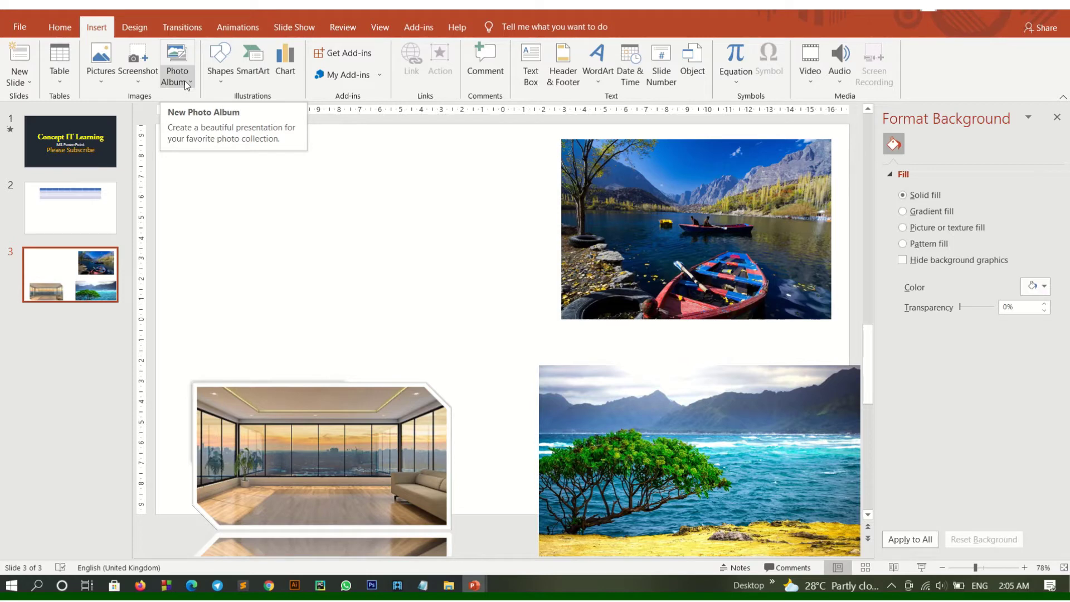
left_click(185, 82)
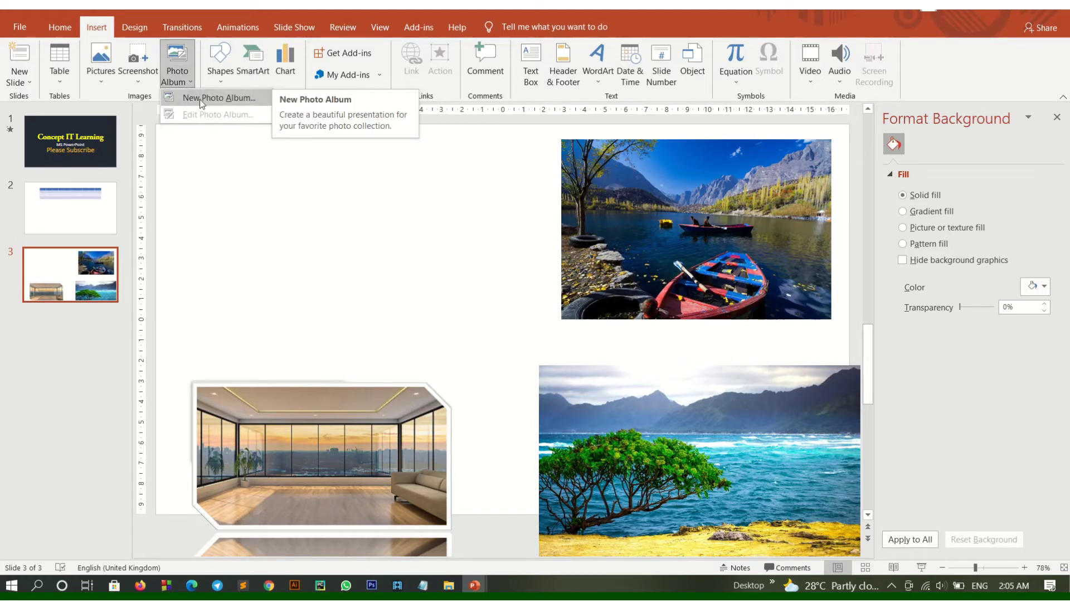
left_click(201, 99)
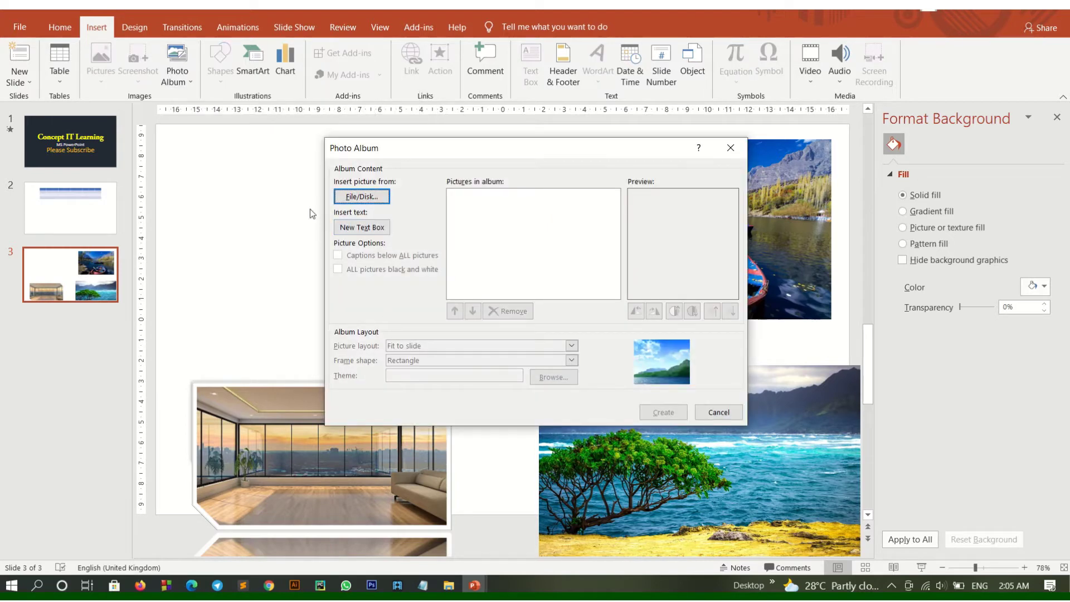
left_click(376, 197)
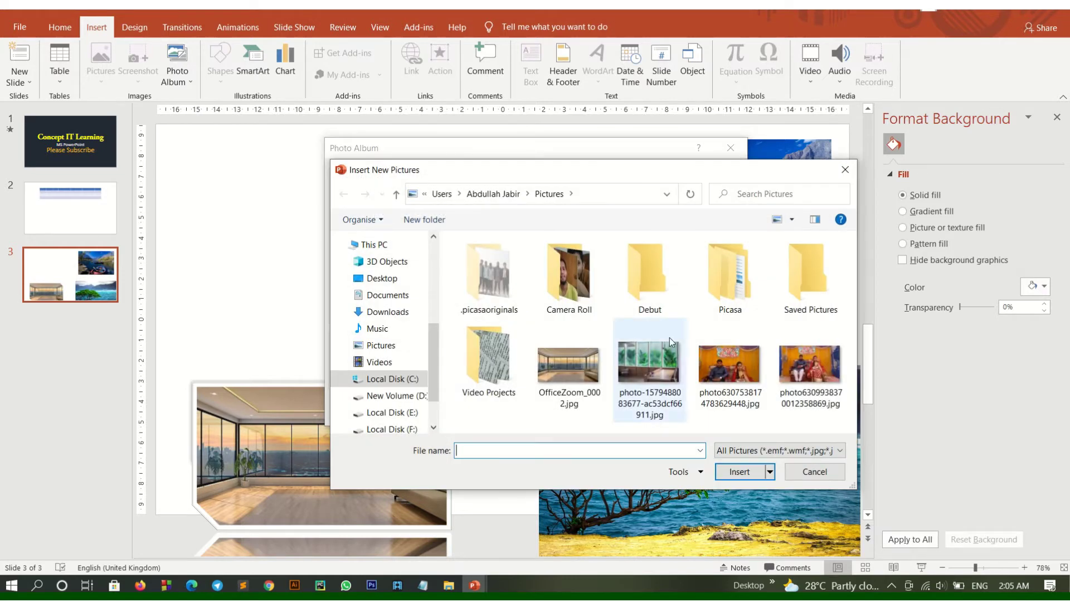
Step: Select OfficeZoom_0002, the room-with-plants photo and both wedding photos, and add them to the album
left_click(568, 381)
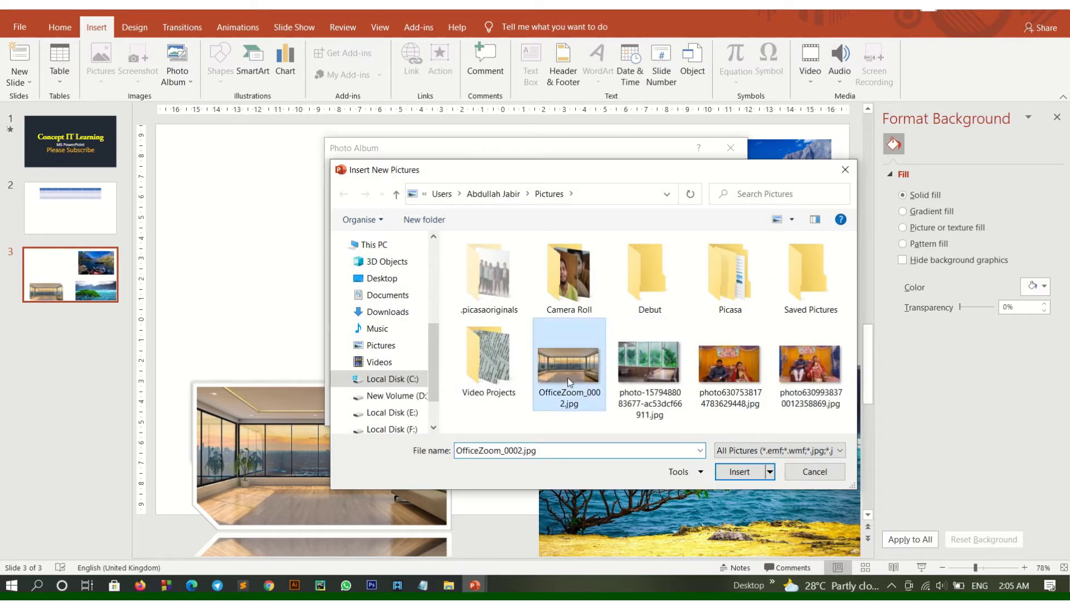
left_click(643, 383, "ctrl")
left_click(706, 383, "ctrl")
left_click(803, 384, "ctrl")
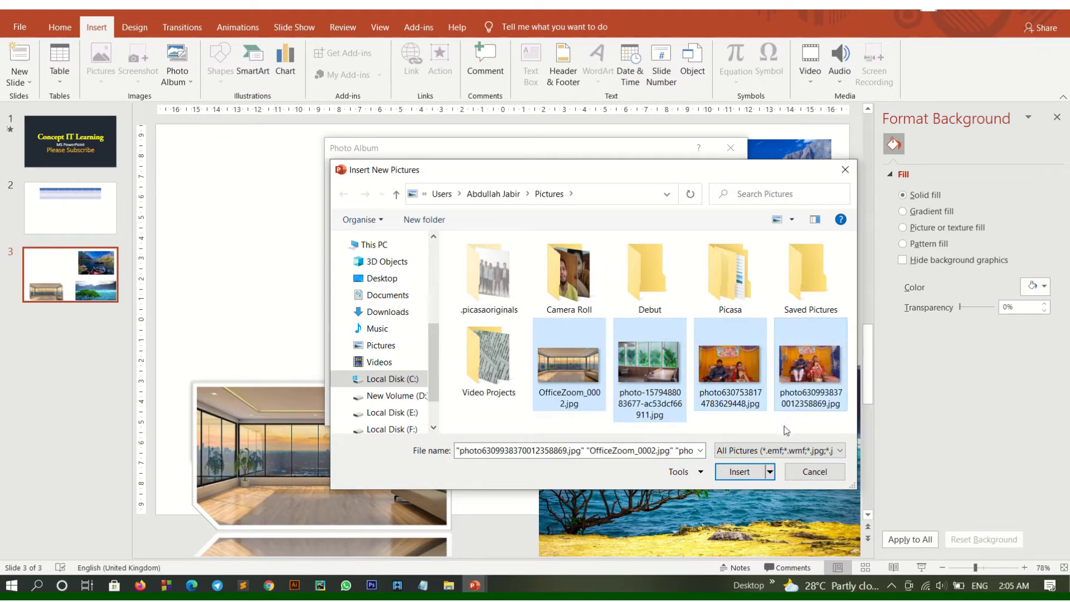
key("ctrl+a")
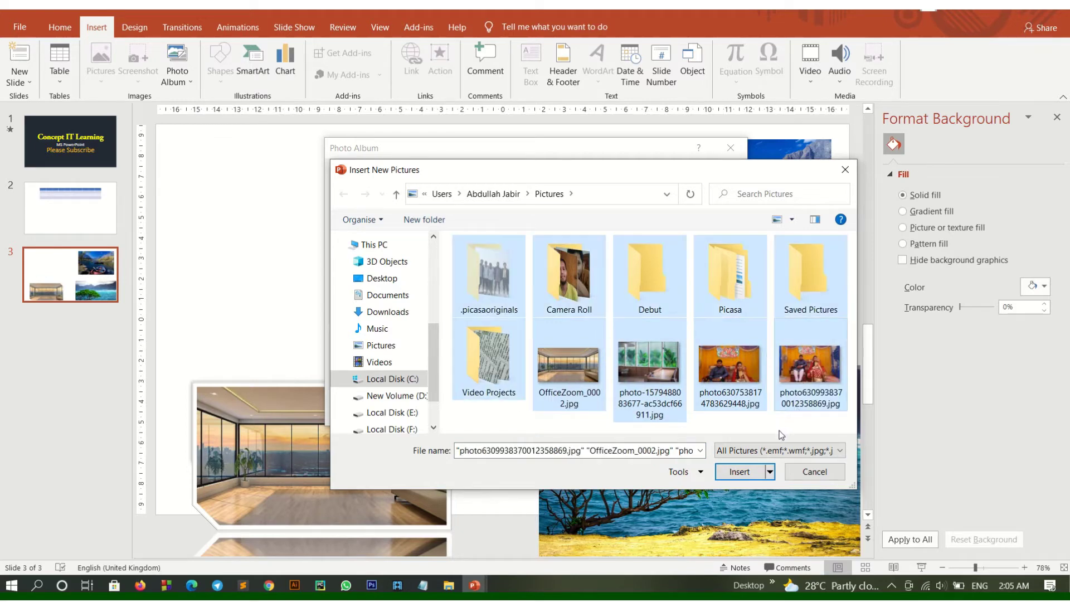
left_click(779, 431)
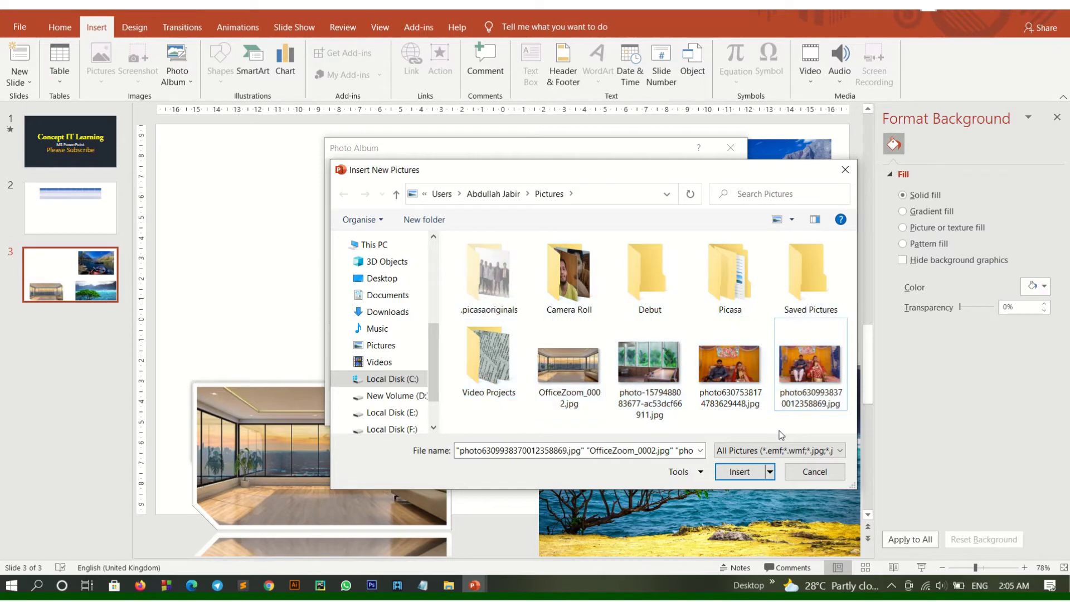
left_click(800, 405)
left_click(730, 371, "ctrl")
left_click(649, 371, "ctrl")
left_click(551, 373, "ctrl")
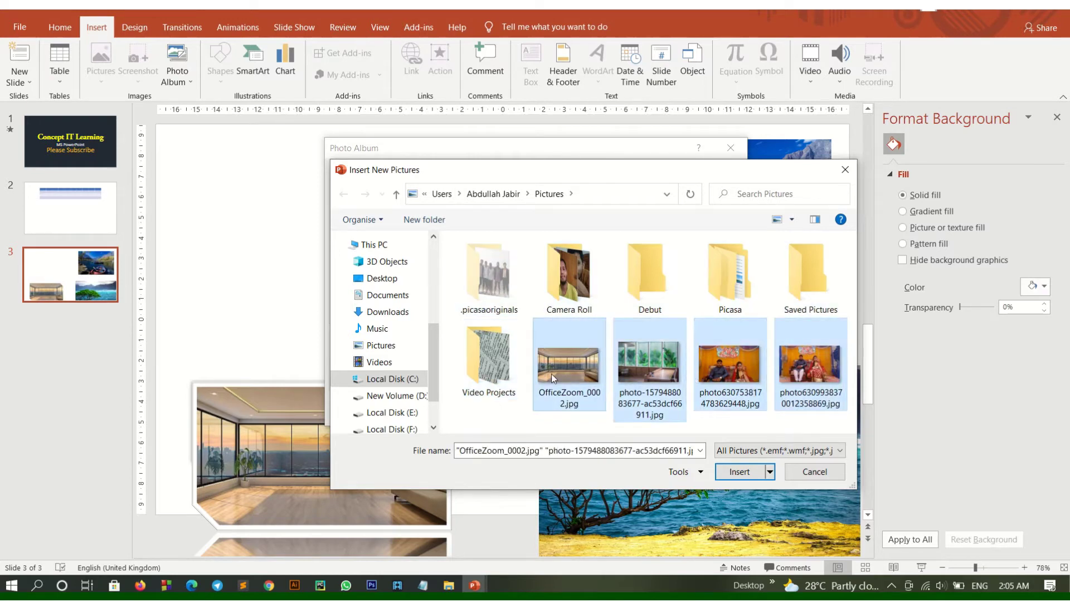
left_click(741, 471)
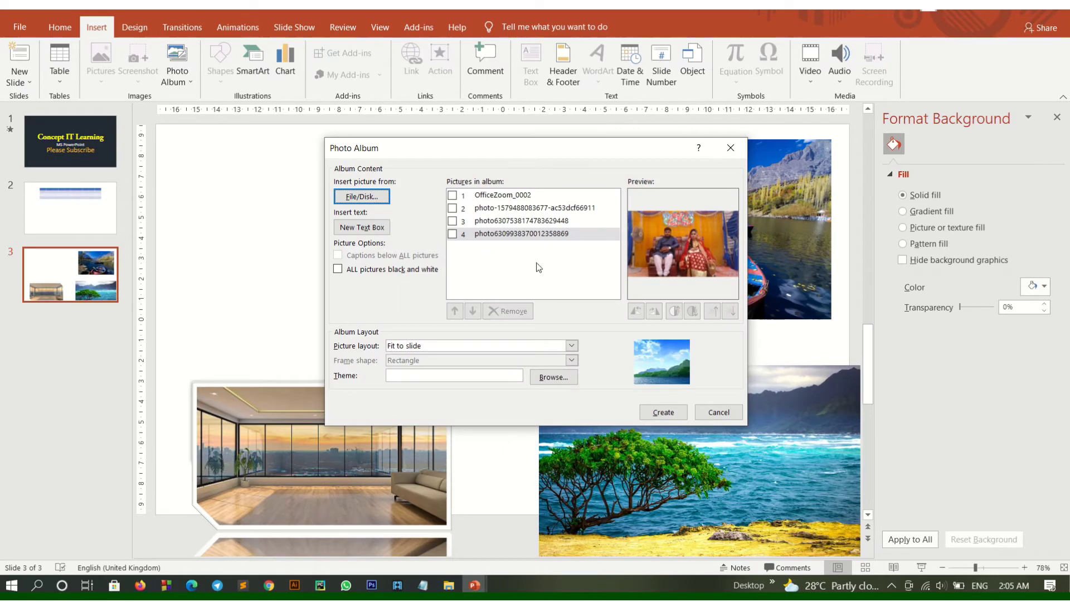
Step: Create the photo album and review its slides 4, 5 and 2
left_click(663, 412)
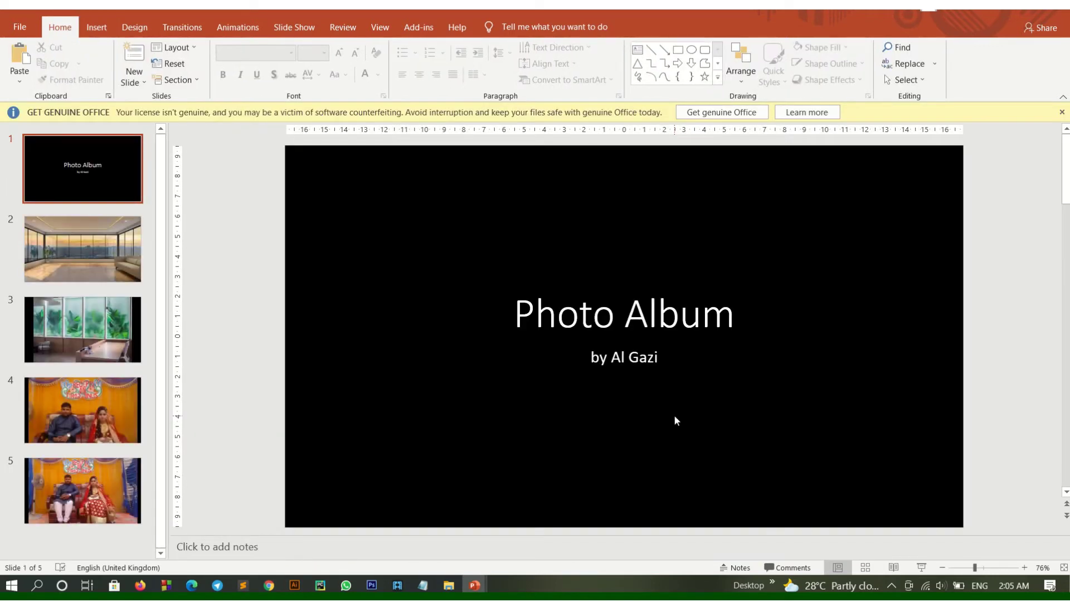
left_click(102, 406)
left_click(94, 470)
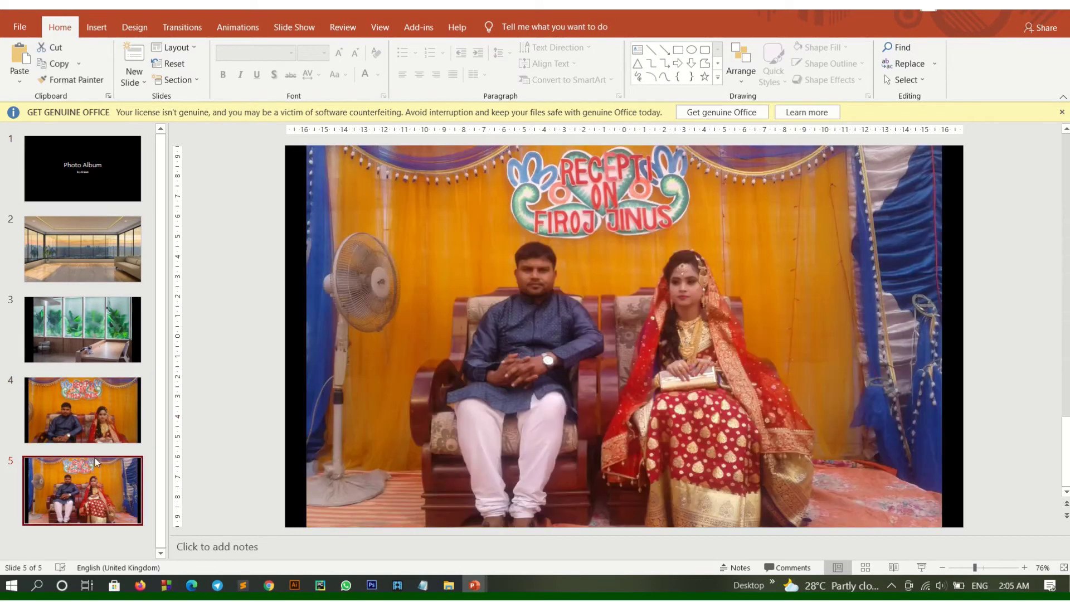
left_click(107, 263)
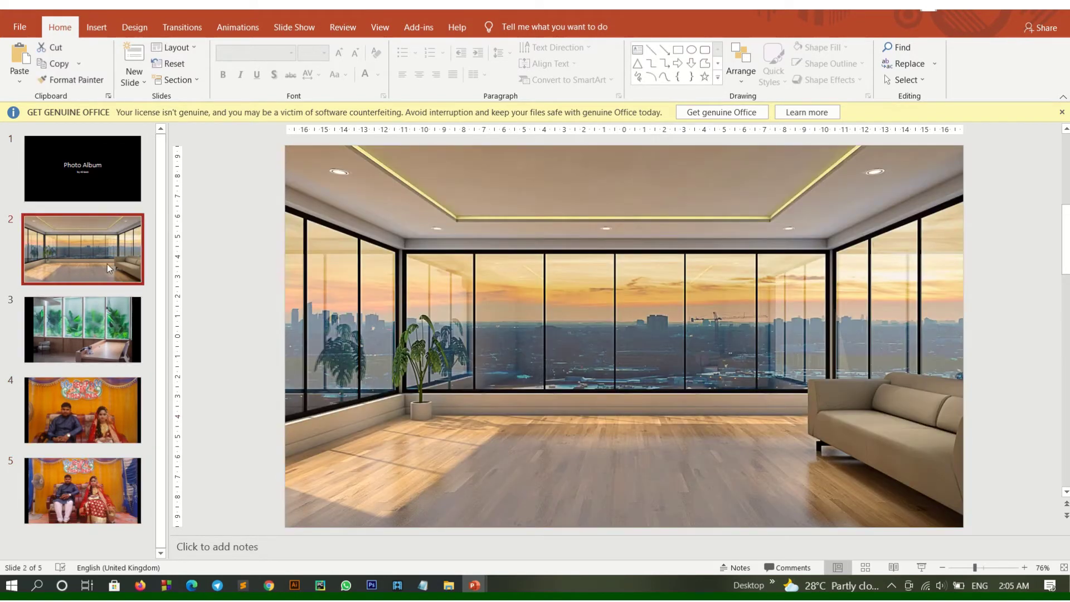
Step: Dismiss the licence warning and close the album presentation without saving
left_click(1061, 112)
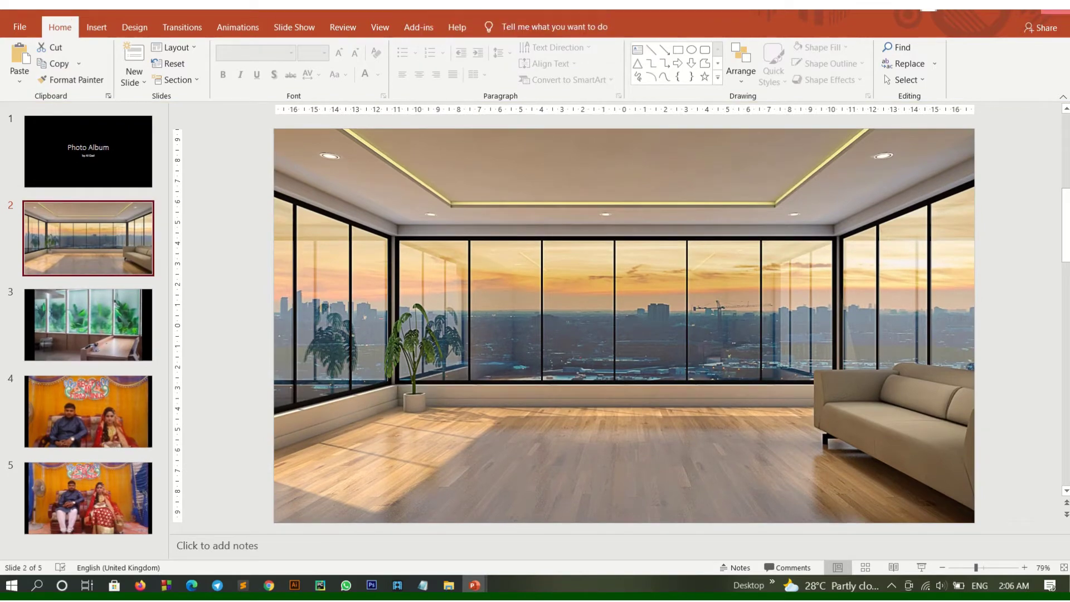
left_click(1055, 10)
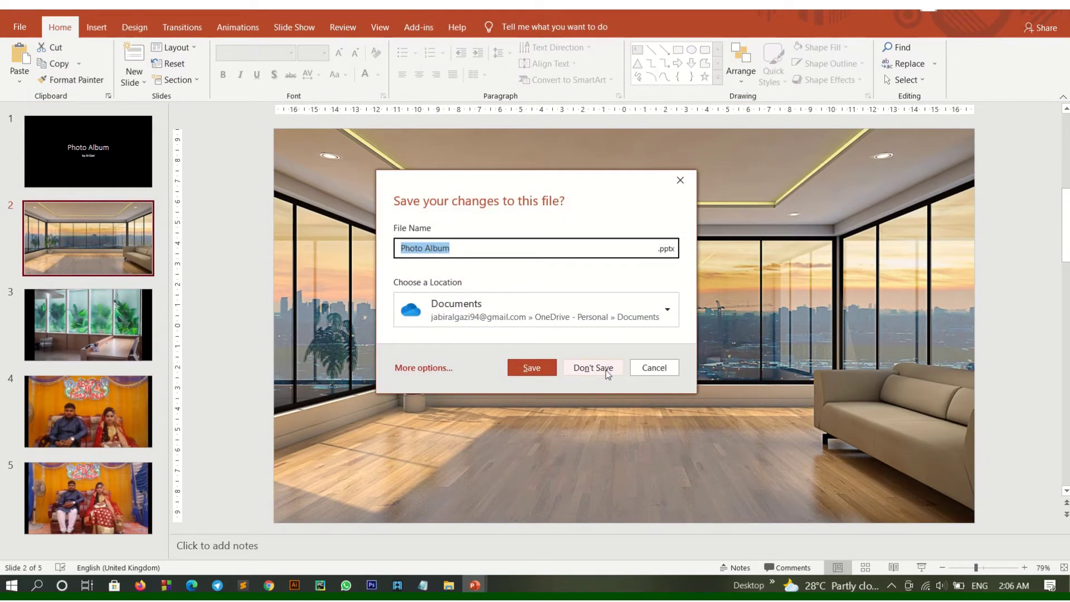
left_click(593, 368)
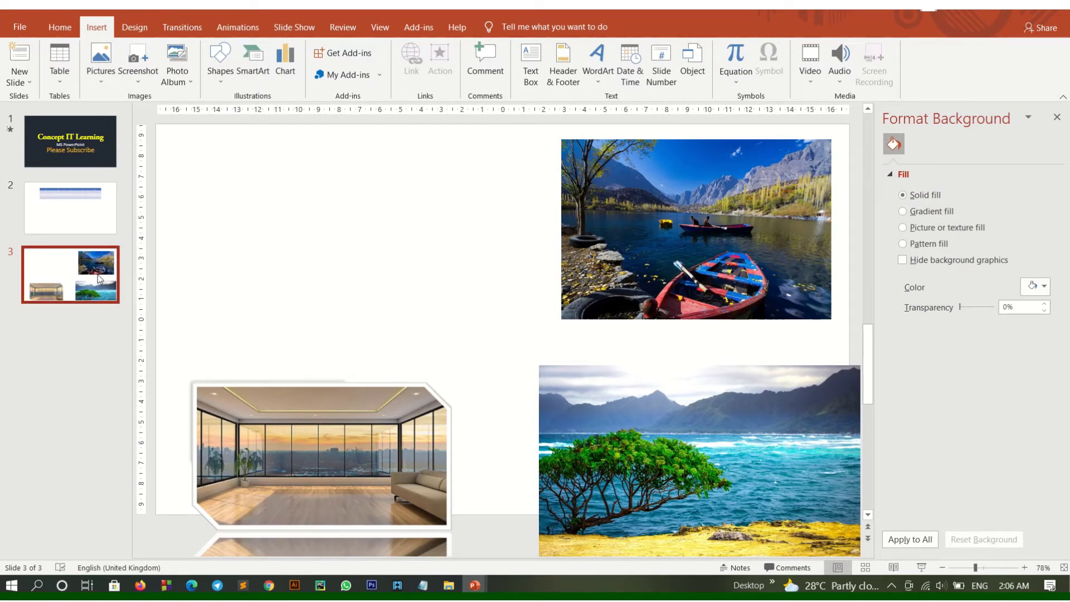
Step: Add a new blank fourth slide after the picture slide with Ctrl+M
key("ctrl+m")
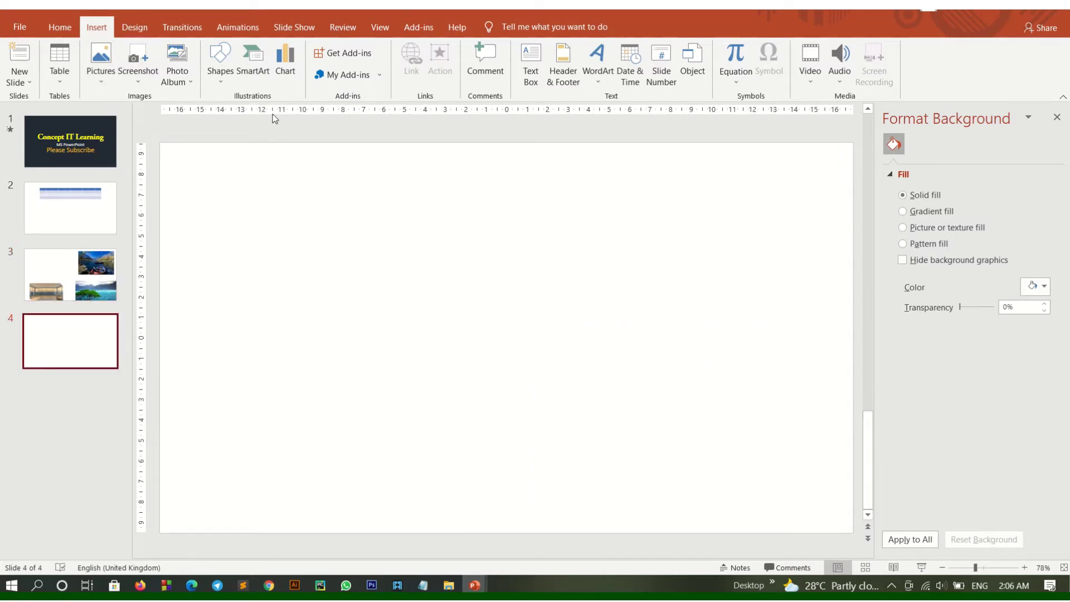
left_click(220, 84)
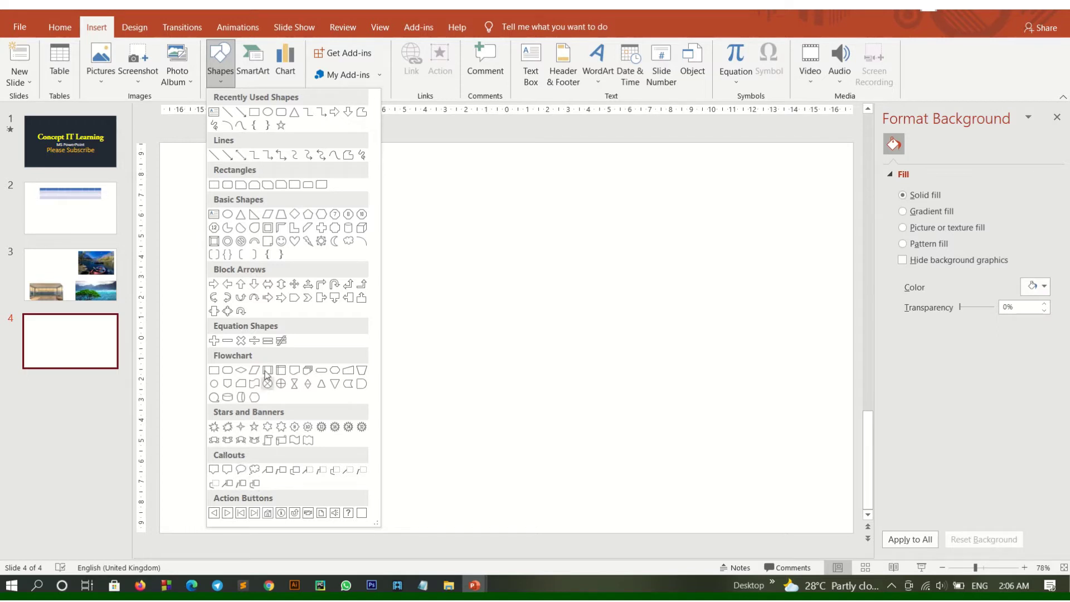
Step: Draw a large oval on slide 4, give it the blue shape style, and nudge it right
left_click(228, 215)
left_click_drag(322, 199, 545, 395)
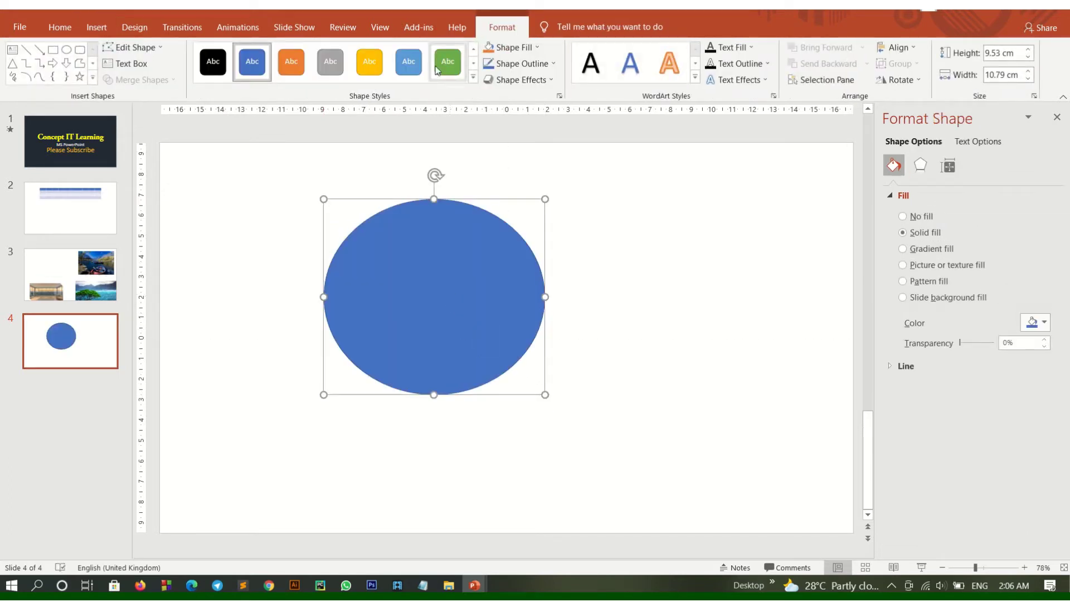
left_click(440, 67)
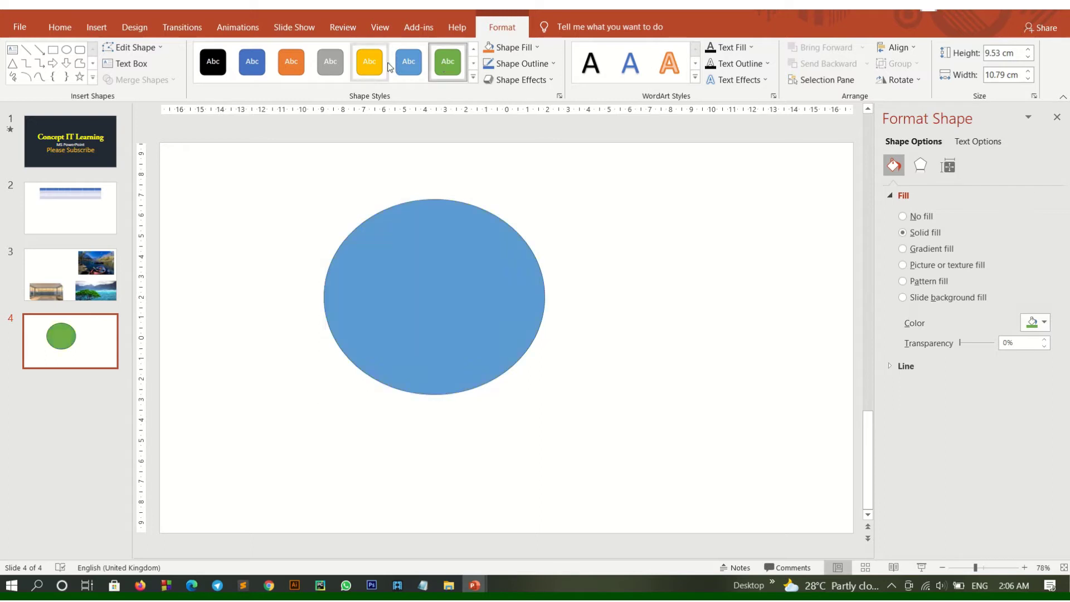
left_click(368, 66)
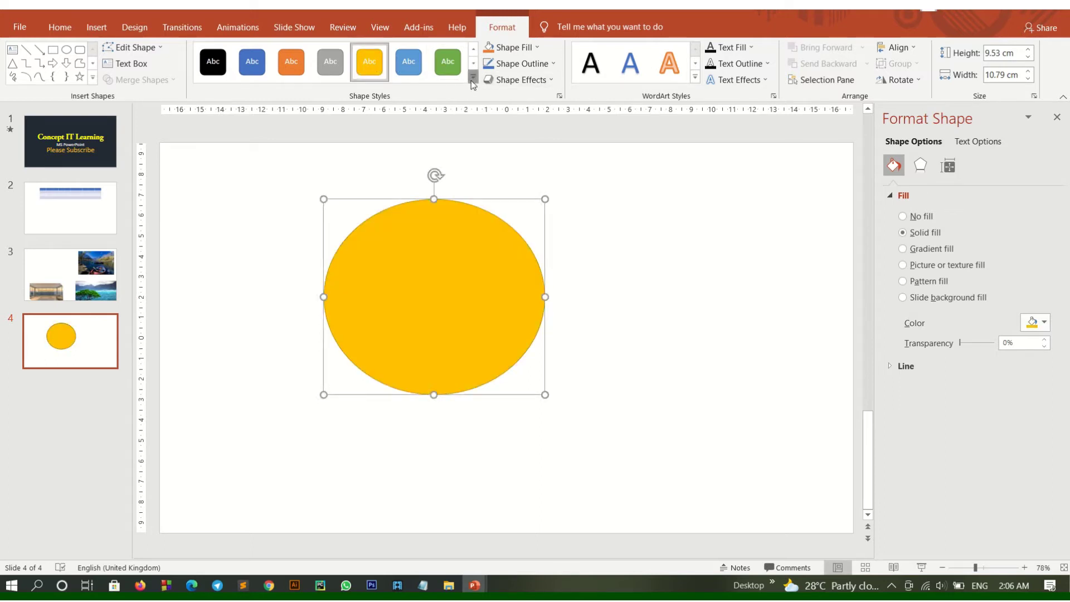
left_click(471, 78)
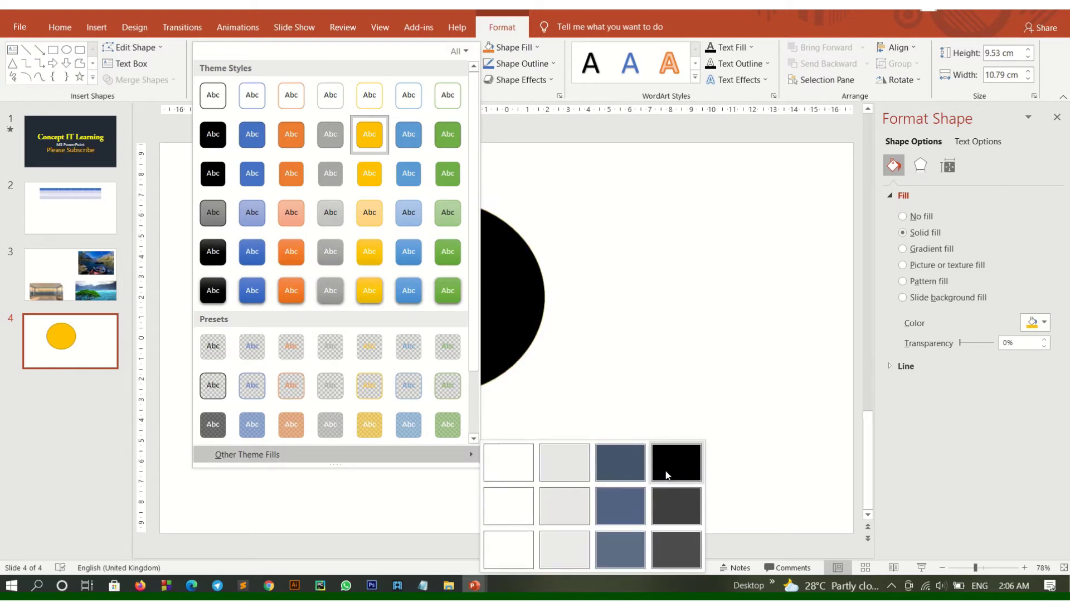
mouse_move(334, 453)
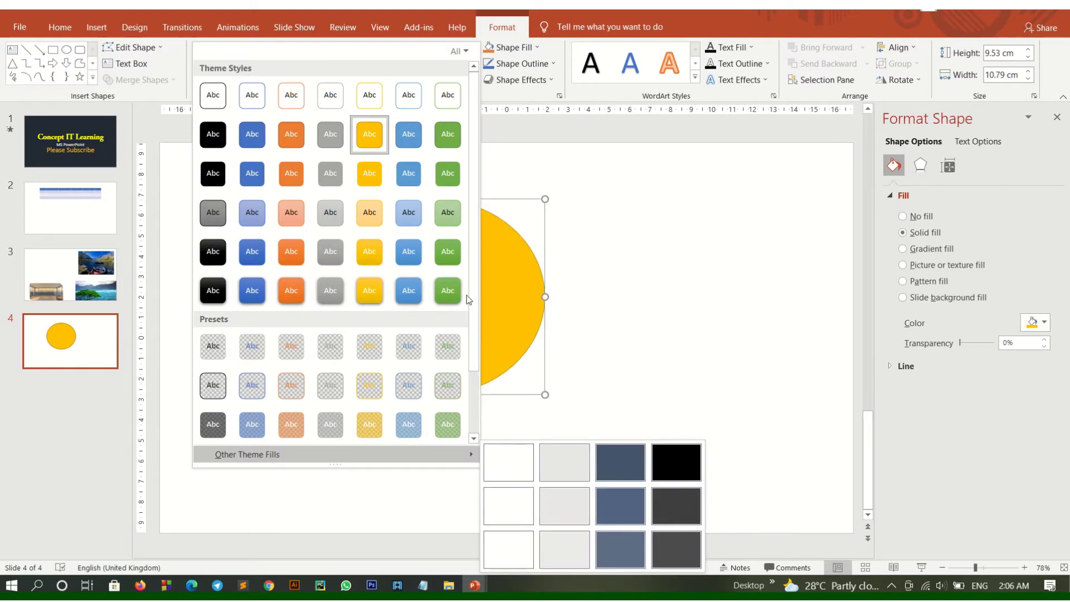
left_click(421, 178)
left_click_drag(466, 263, 501, 279)
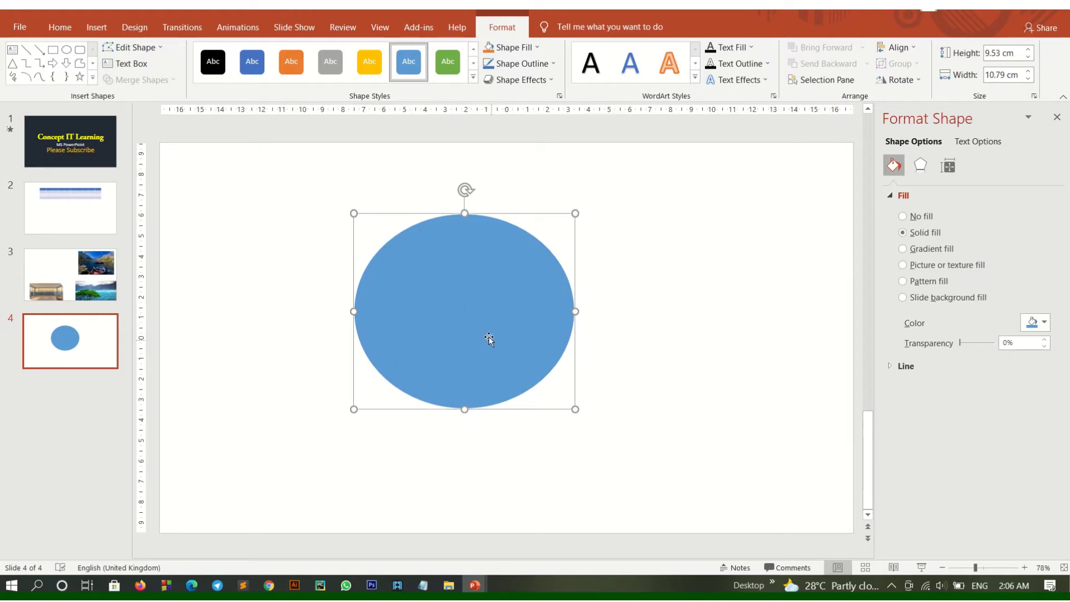
Step: Type a letter A in the oval, size 80, with a grey shadowed WordArt style
left_click(473, 301)
type("A")
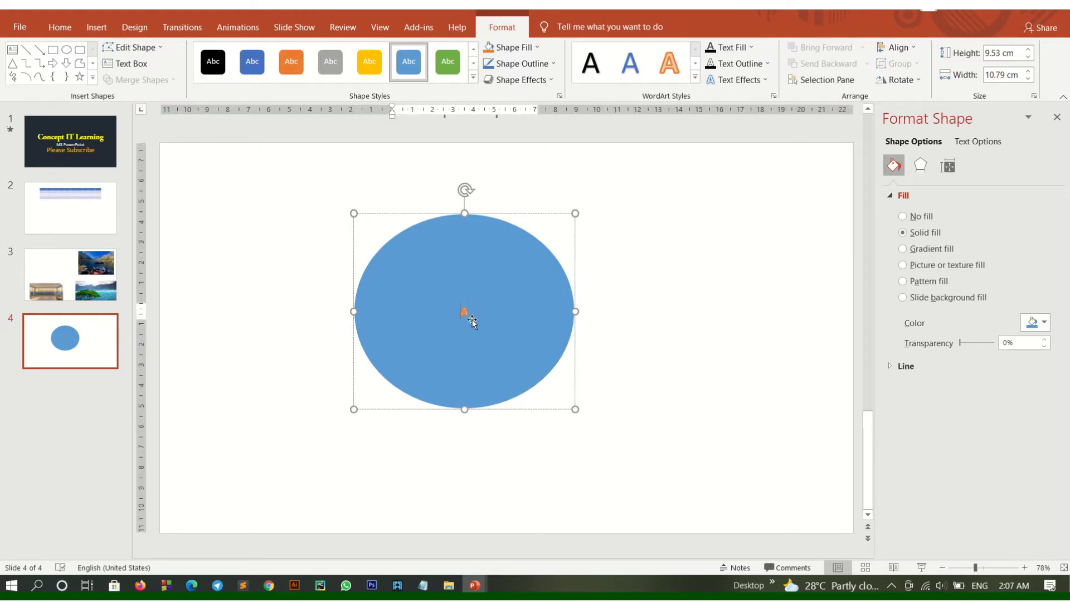
left_click_drag(472, 321, 469, 318)
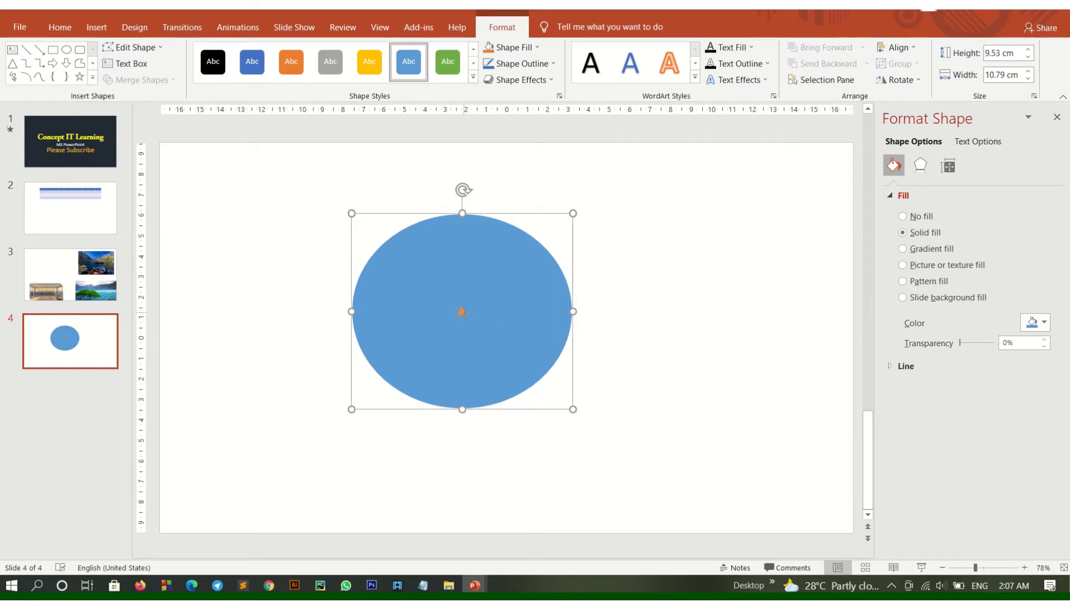
double_click(462, 312)
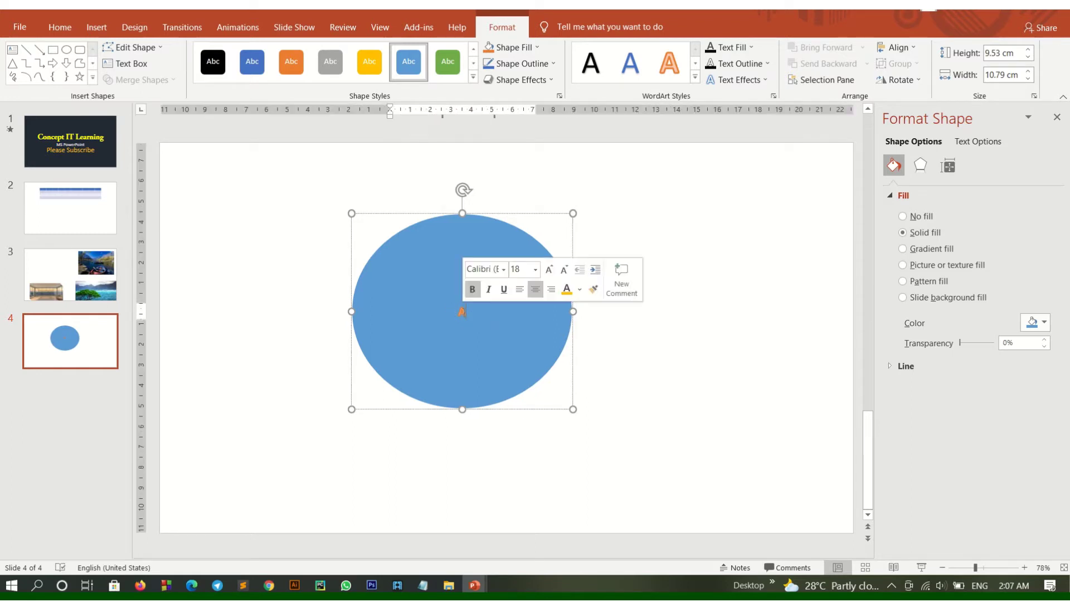
left_click(532, 270)
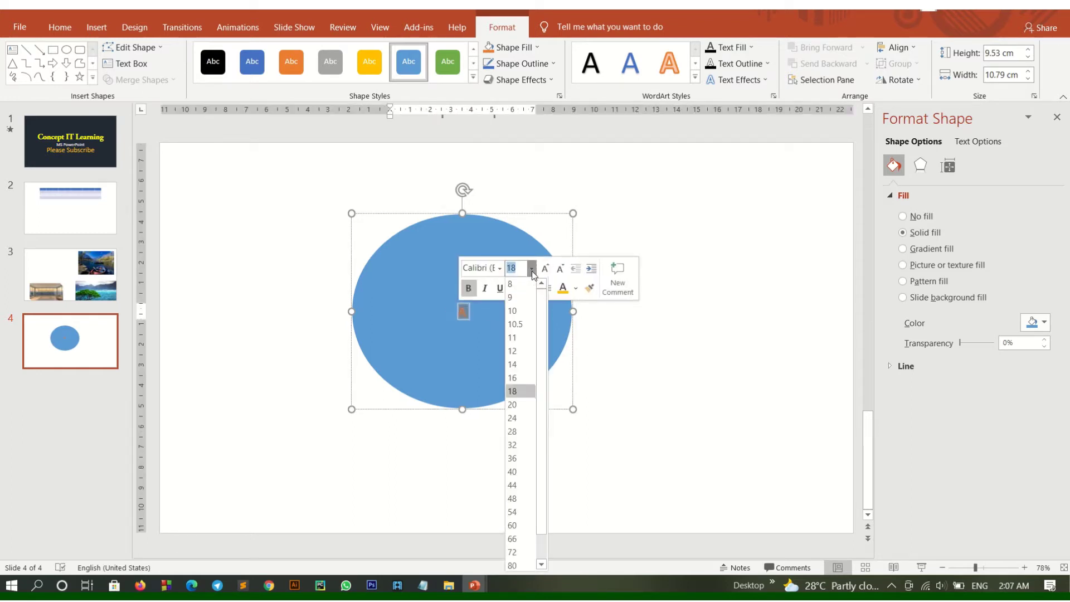
left_click(516, 564)
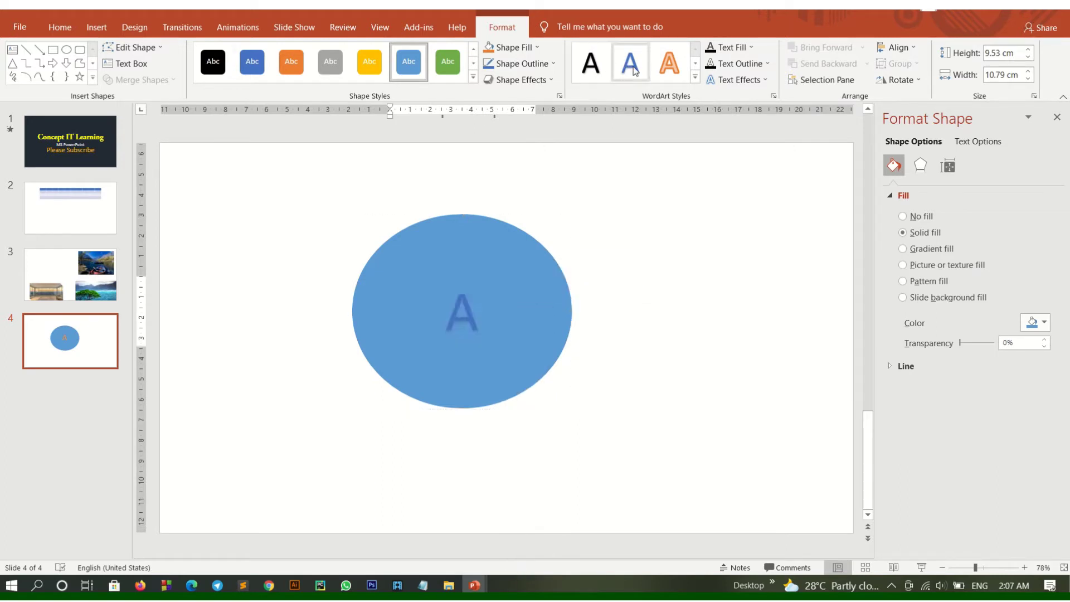
left_click(696, 78)
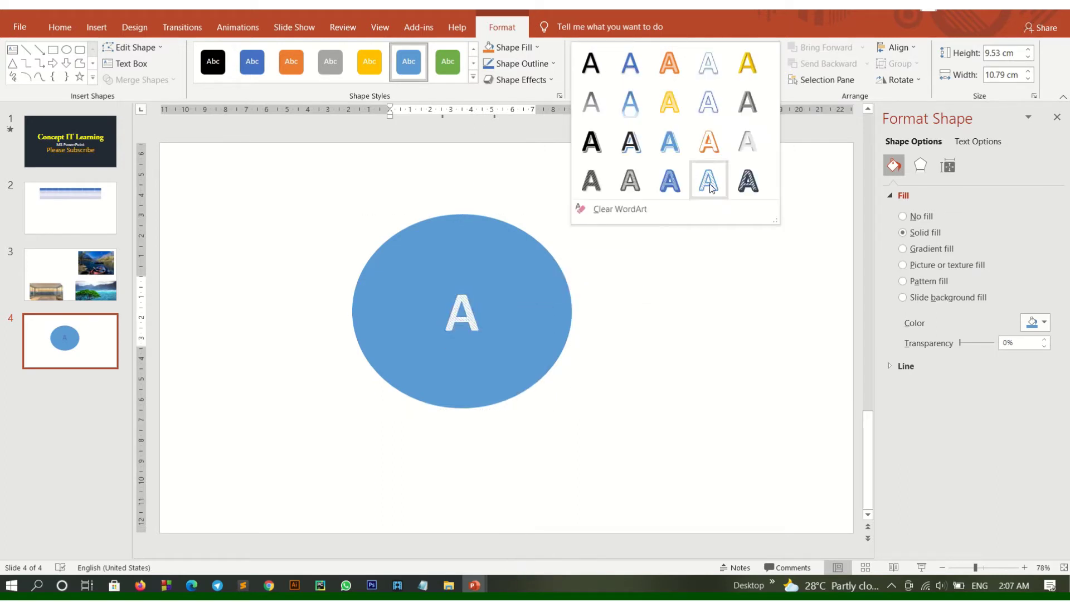
left_click(750, 146)
left_click(98, 27)
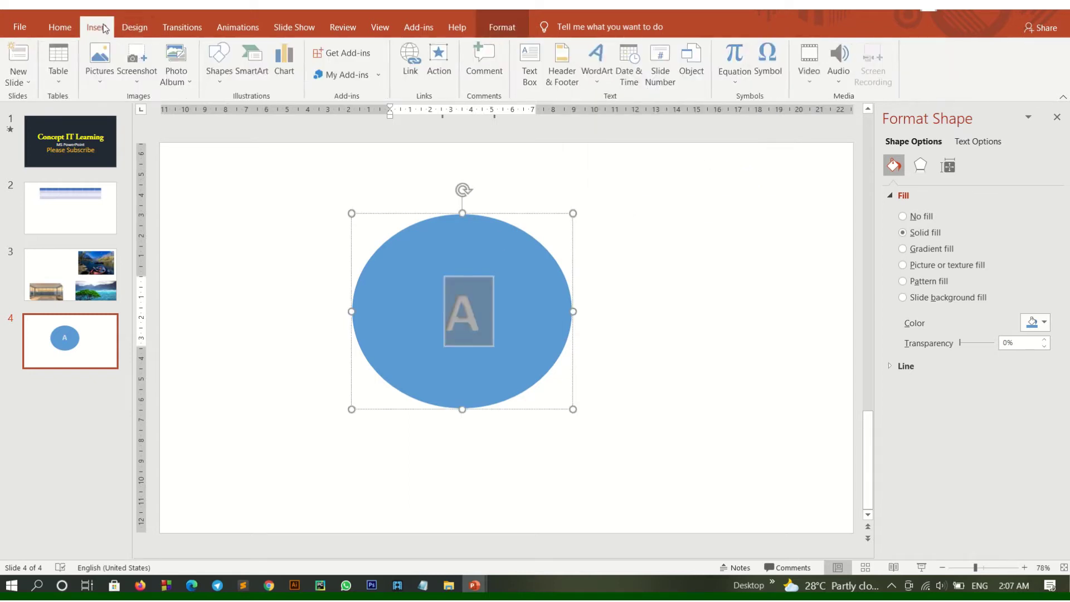
left_click(221, 80)
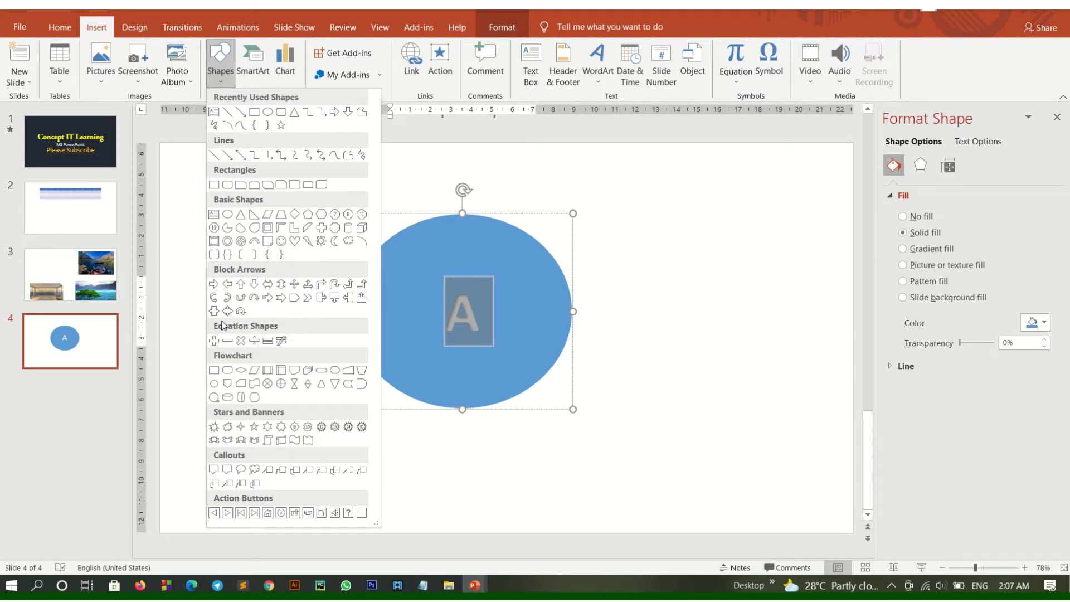
Step: Draw a curved block arrow left of the oval and push it against its edge
left_click(214, 298)
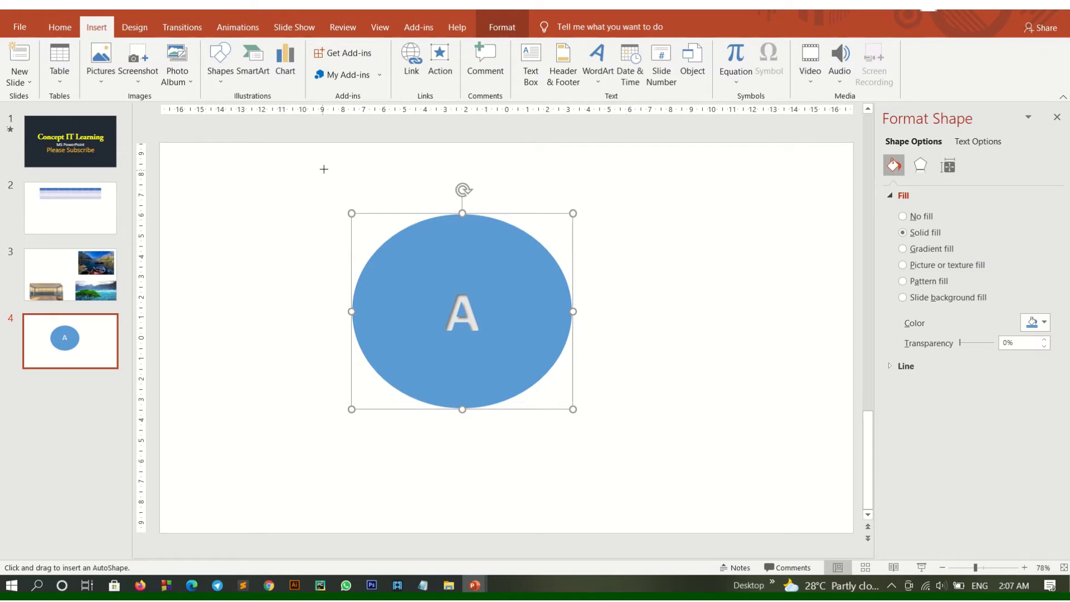
left_click_drag(323, 169, 246, 354)
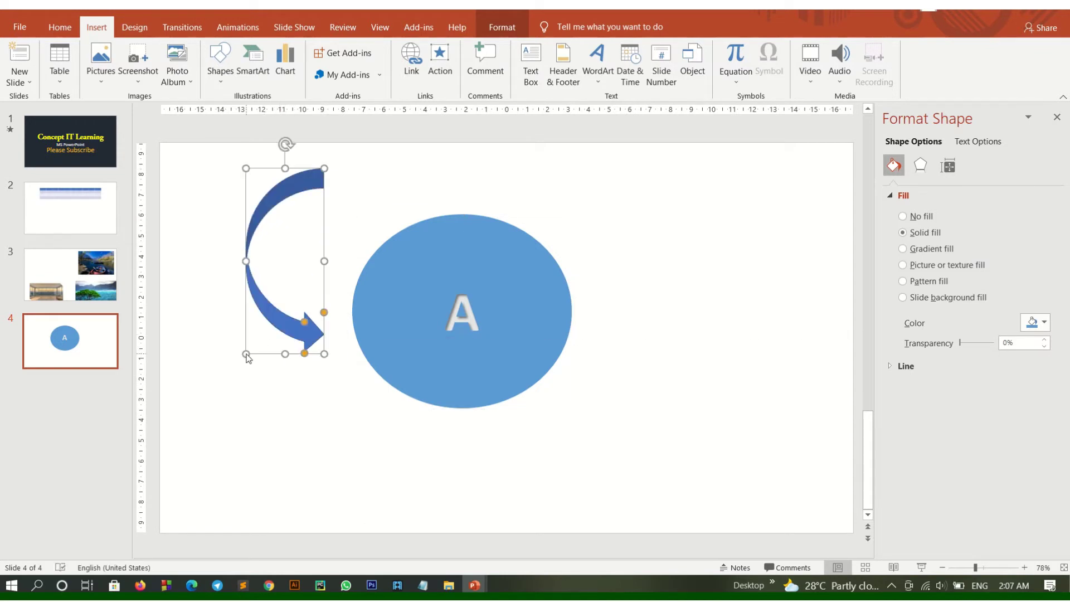
left_click(360, 213)
left_click(315, 177)
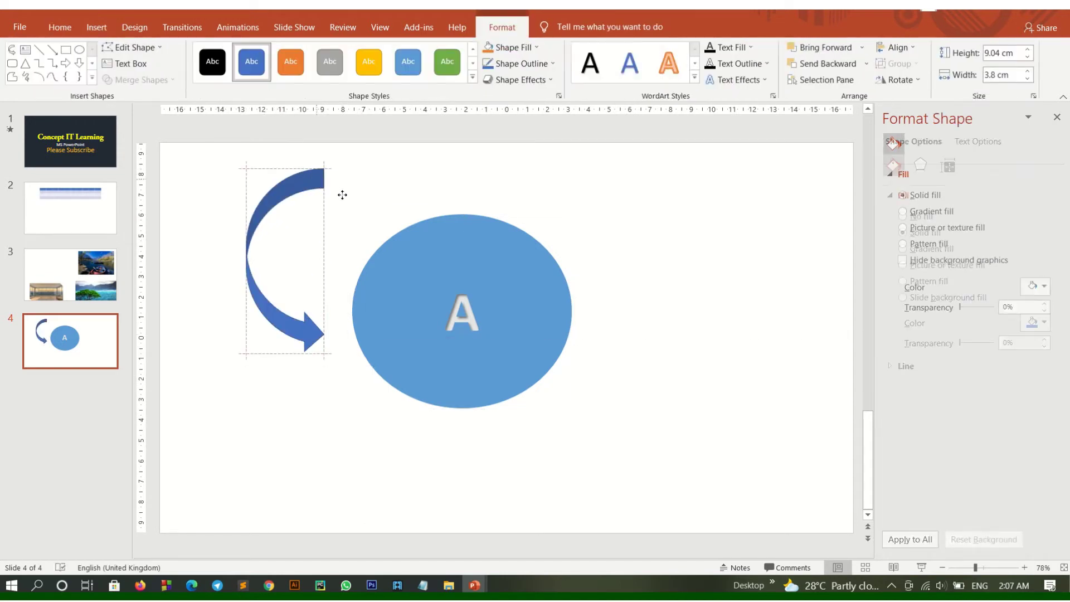
left_click_drag(342, 195, 345, 201)
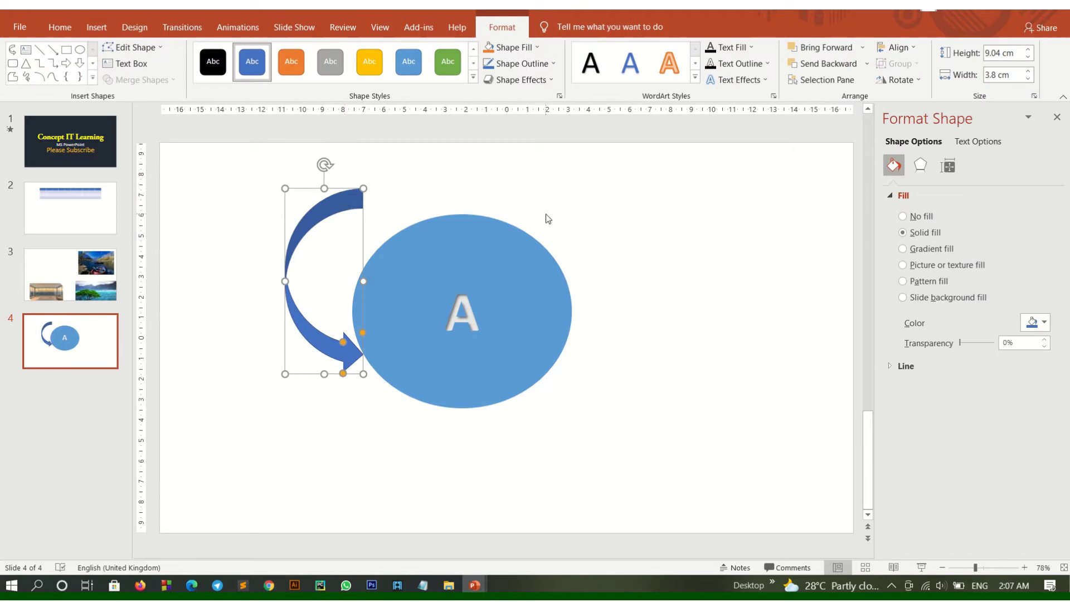
Step: Draw a left-pointing block arrow to the right of the oval, nudged up beside it
left_click(96, 28)
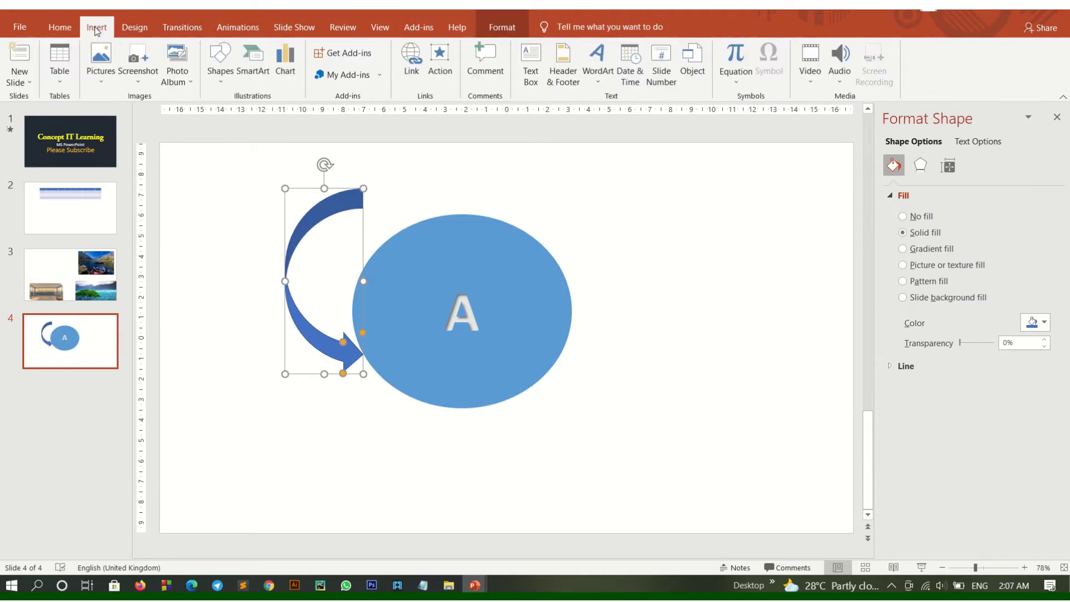
left_click(221, 83)
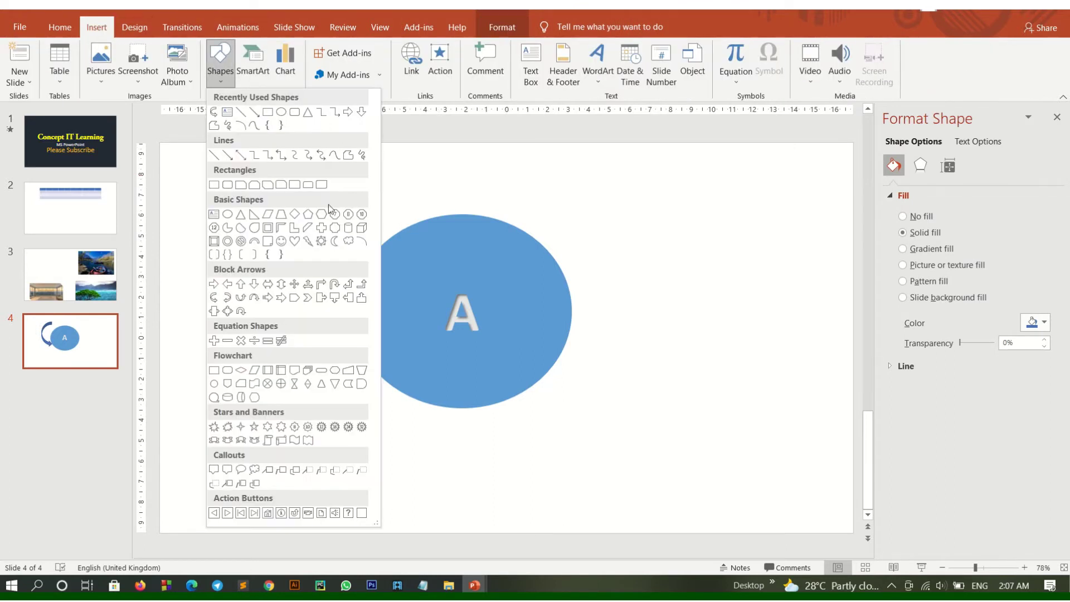
left_click(245, 283)
left_click_drag(612, 281, 800, 359)
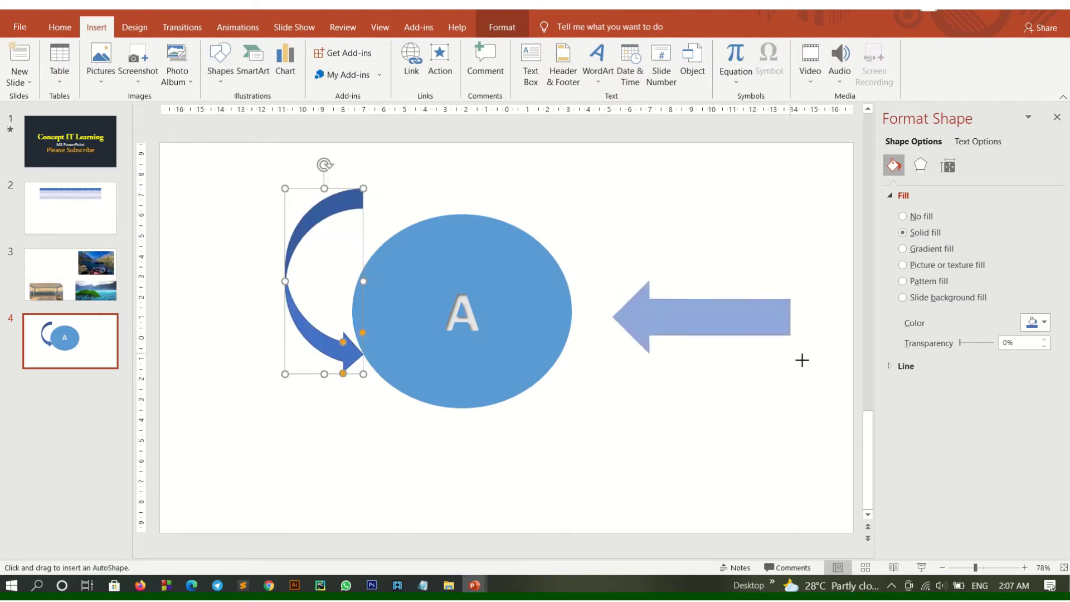
left_click_drag(747, 330, 735, 315)
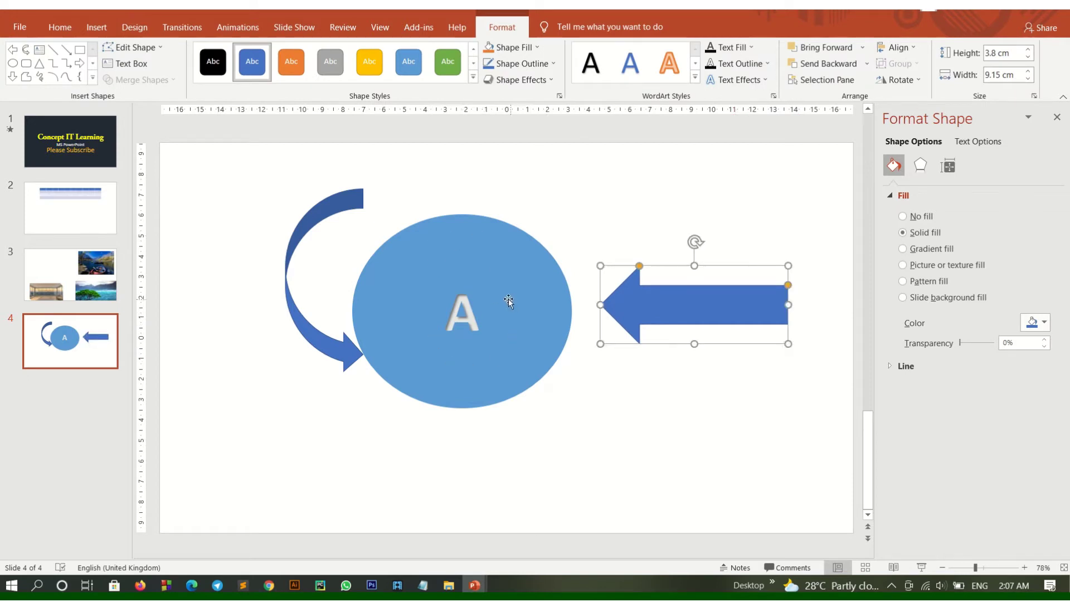
left_click(96, 29)
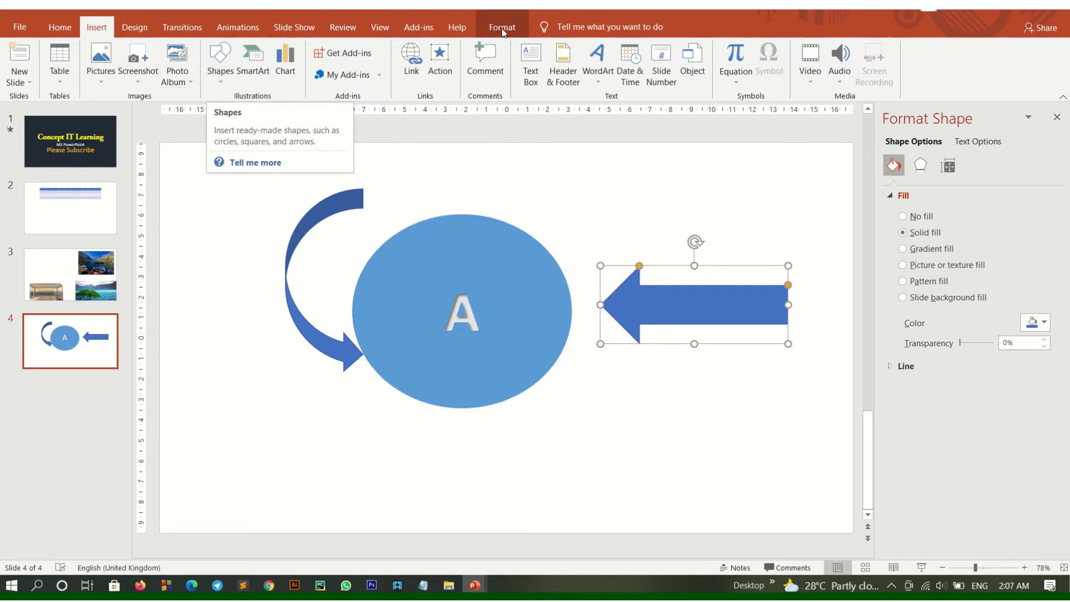
Step: Insert a Basic Pie SmartArt graphic from the Cycle layouts onto slide 4
left_click(258, 80)
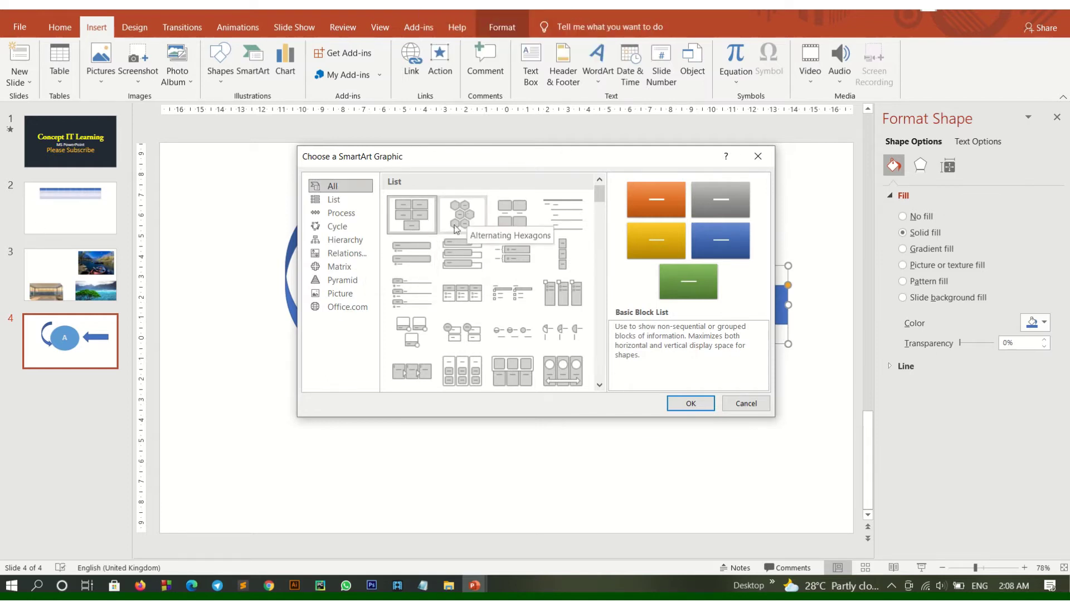
left_click(335, 201)
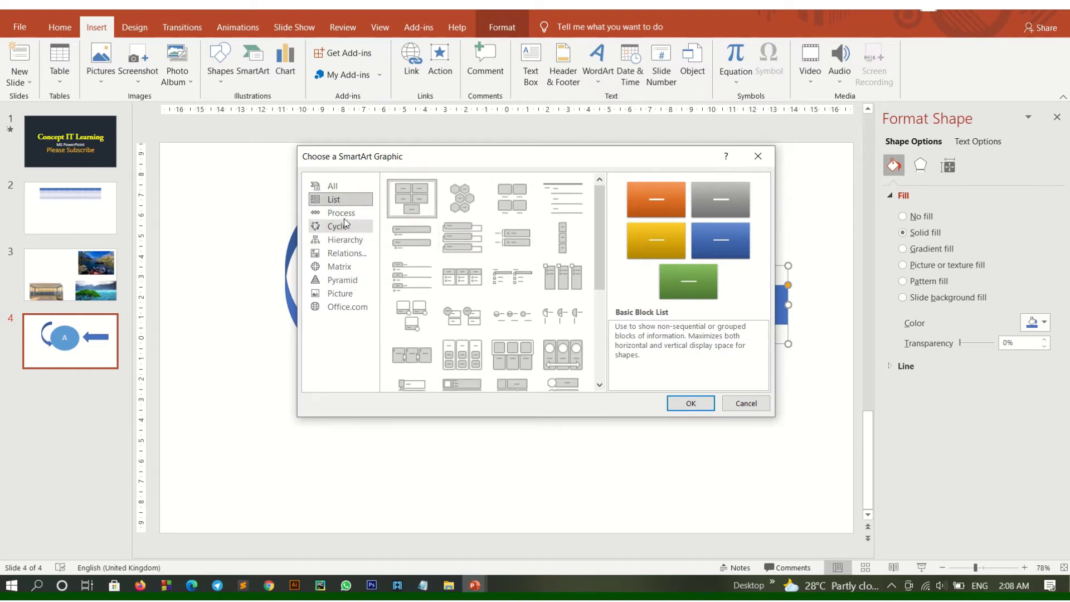
left_click(340, 213)
left_click(343, 227)
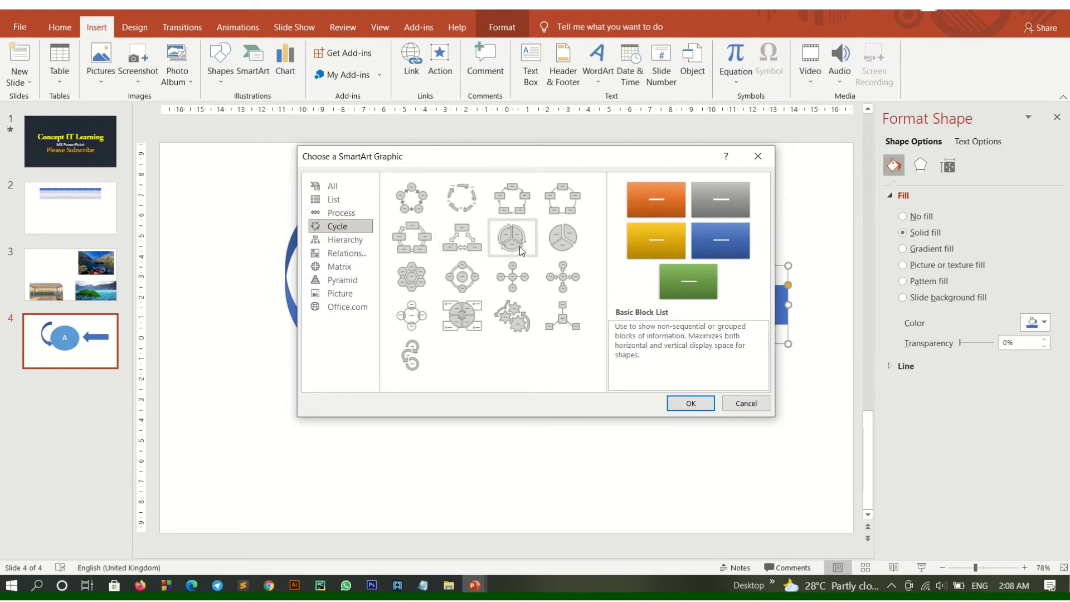
left_click(690, 403)
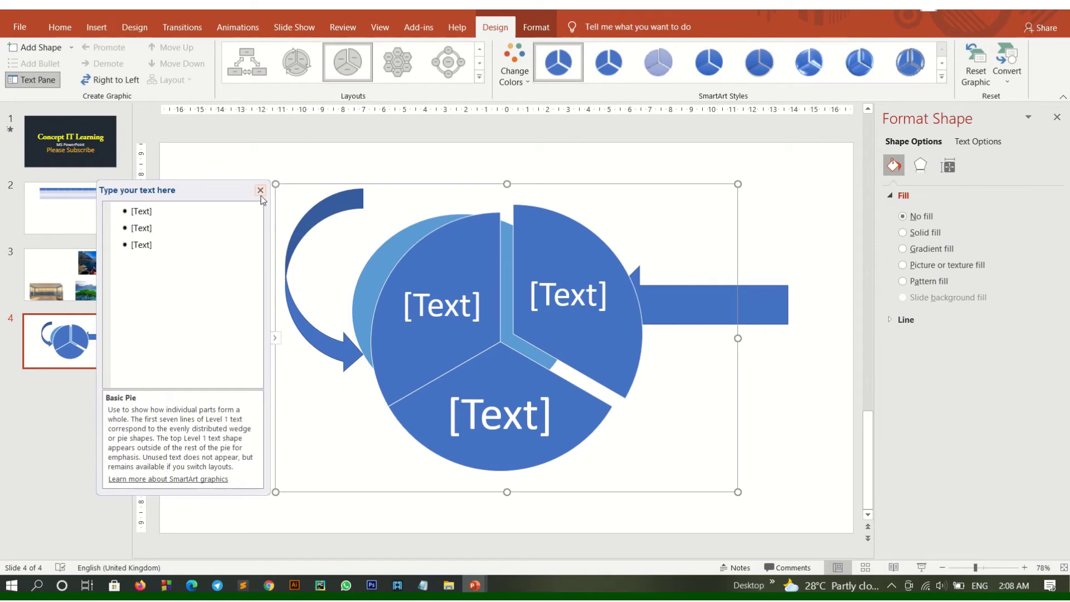
Step: Label the right, left and bottom wedges Physics, Math and Bangla, undoing an accidental wedge resize
left_click(548, 289)
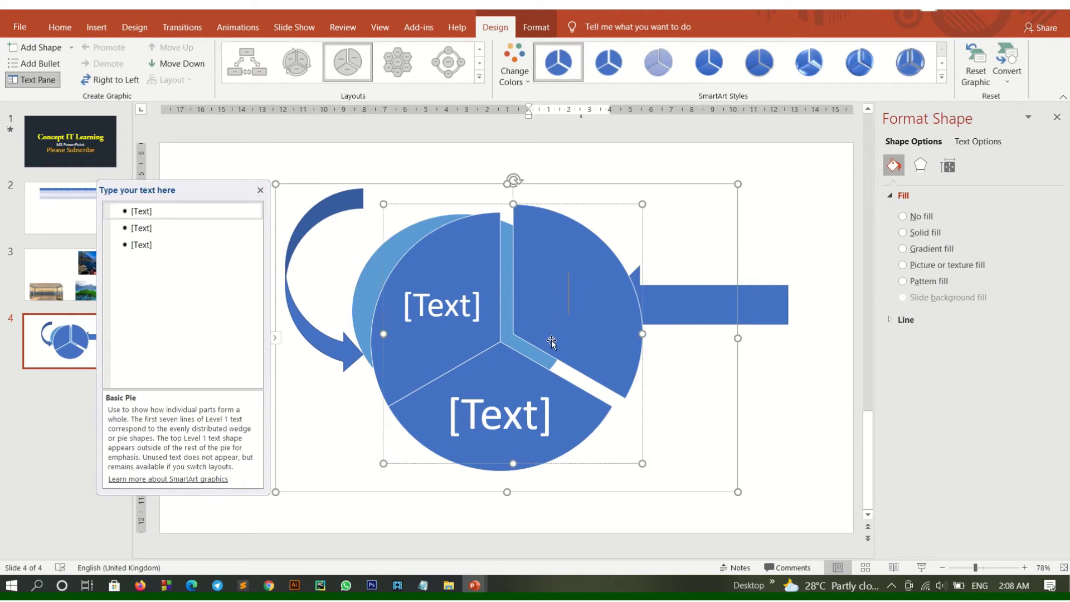
type("Phy")
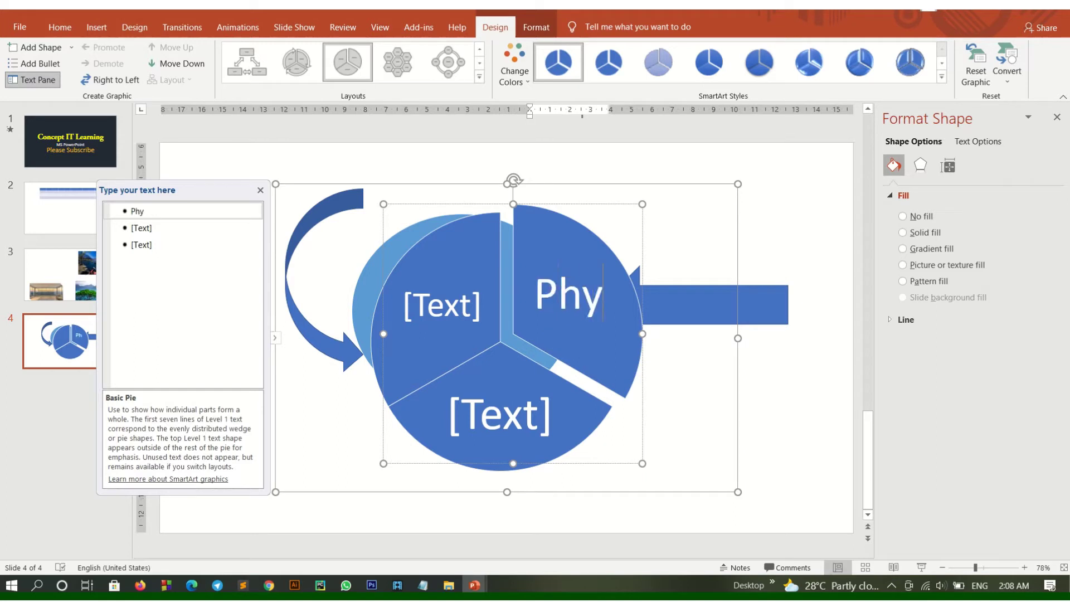
type("sics")
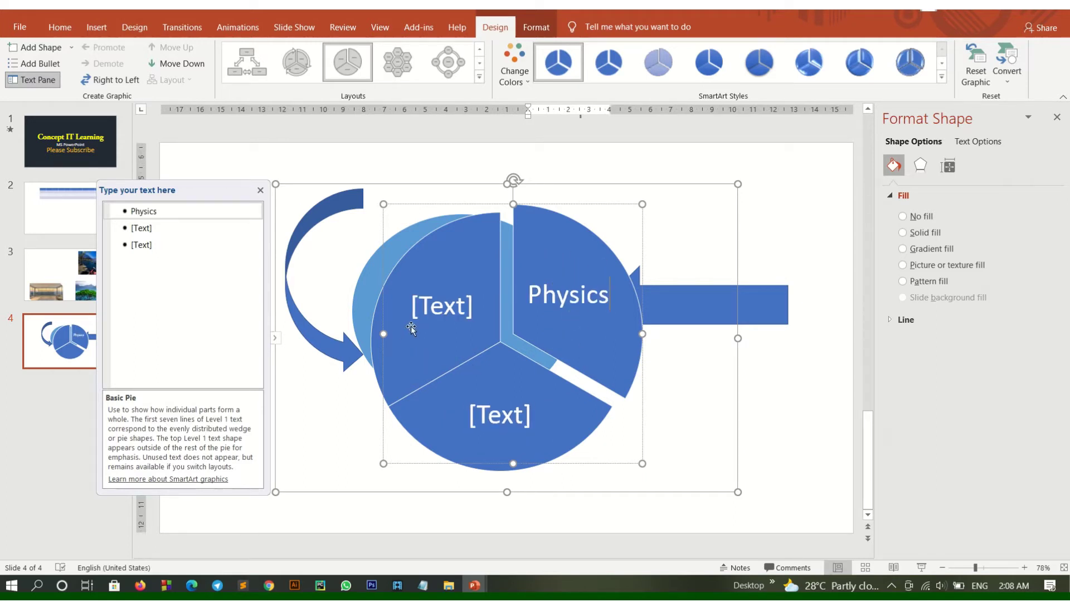
left_click(435, 308)
type("Math")
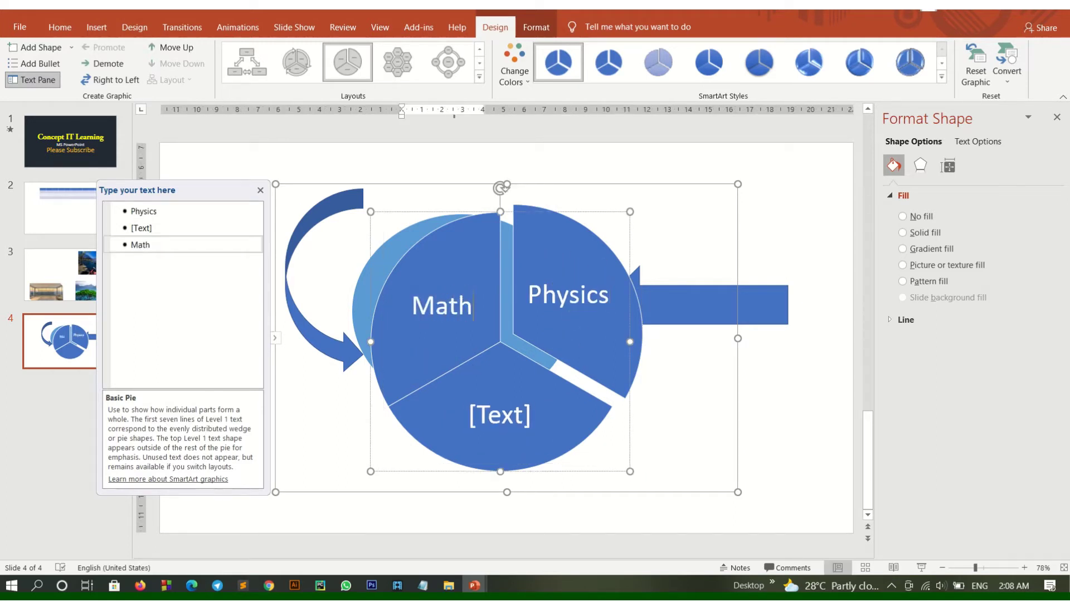
left_click(488, 425)
type("B")
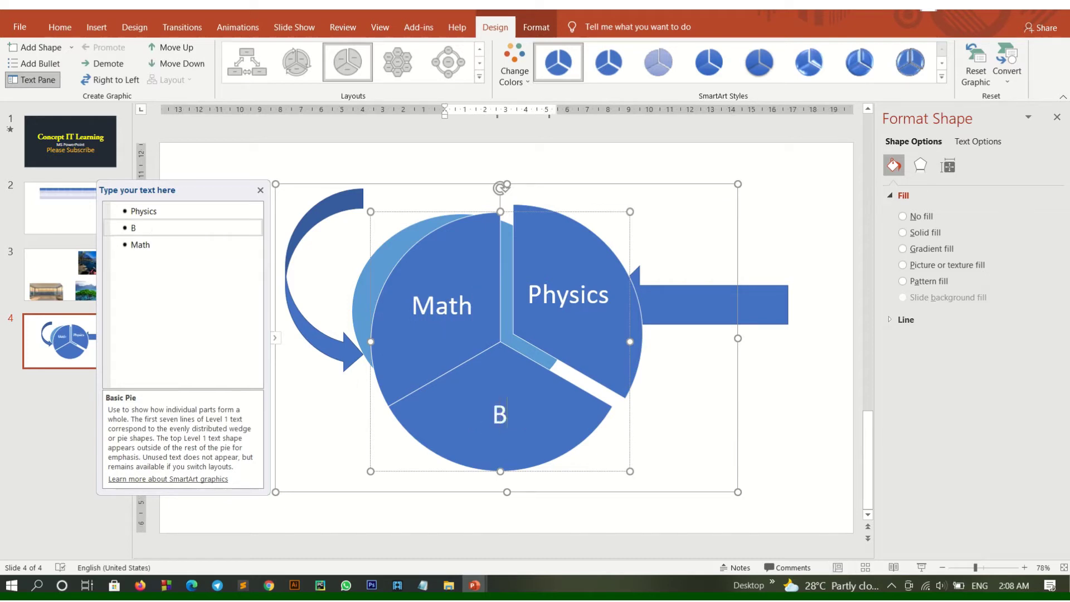
type("angla")
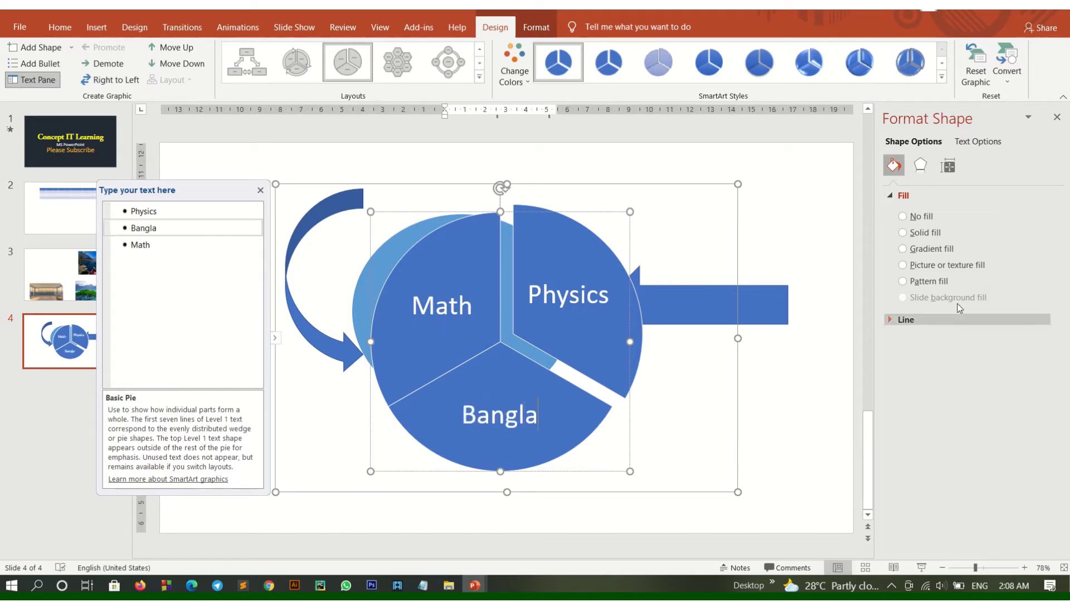
left_click(628, 210)
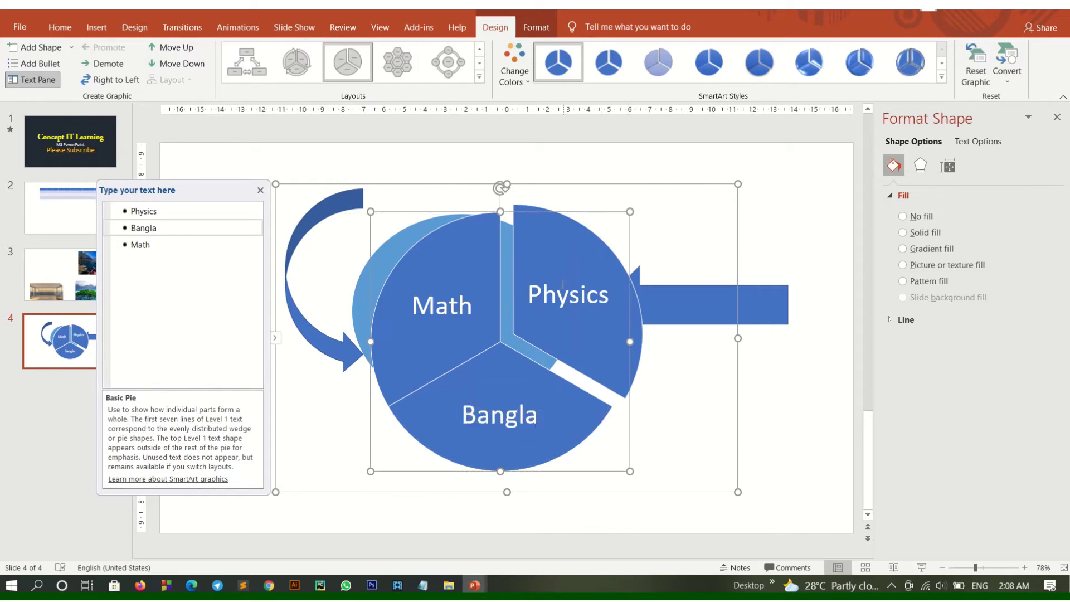
left_click_drag(628, 210, 564, 282)
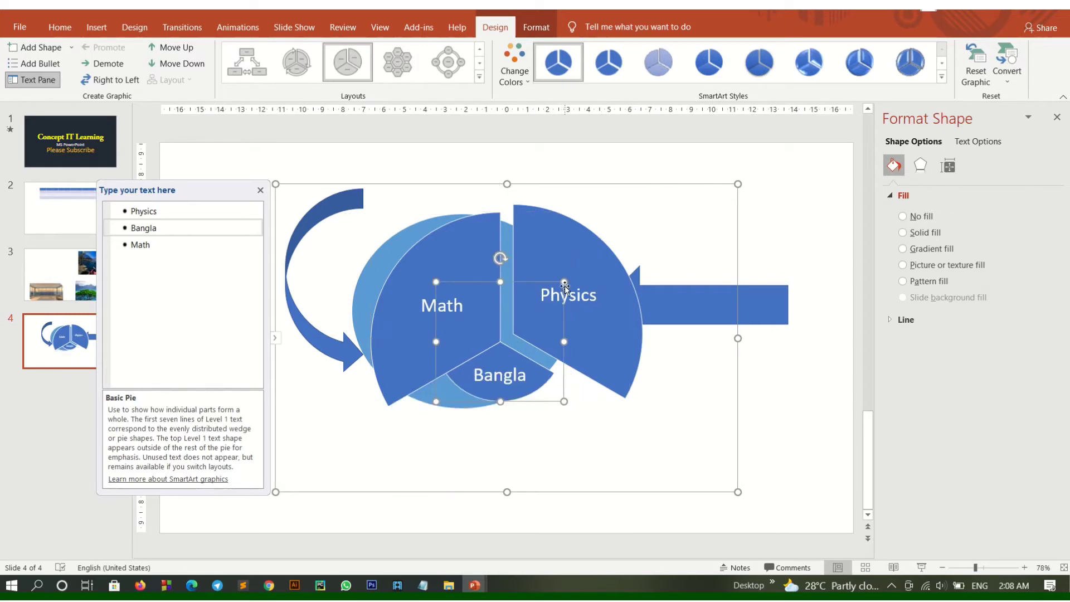
key("ctrl+z")
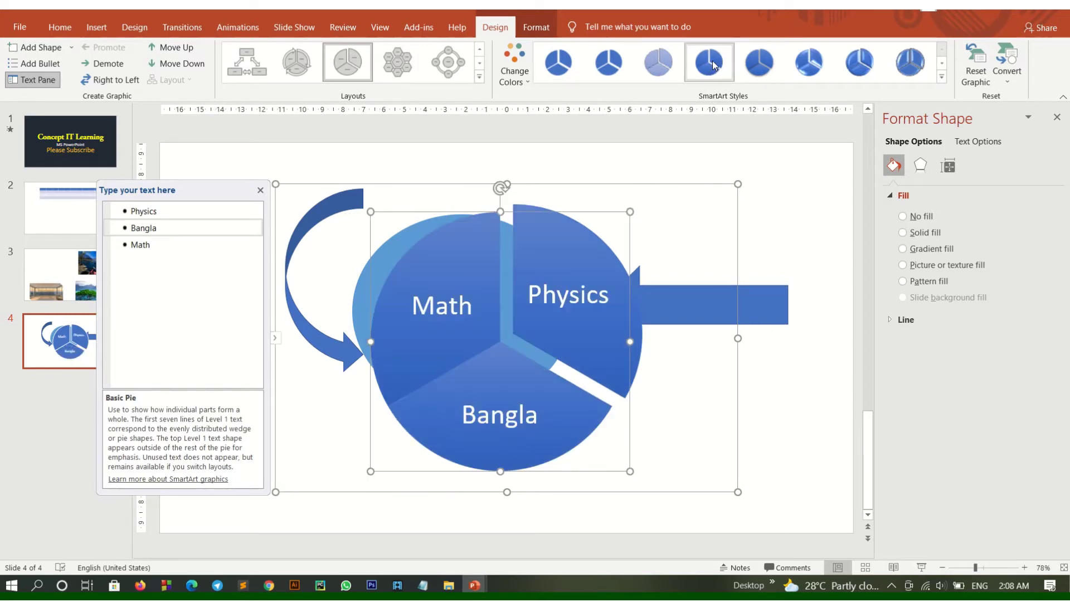
Step: Give the pie SmartArt a 3-D style and hide the text pane
left_click(611, 66)
left_click(941, 81)
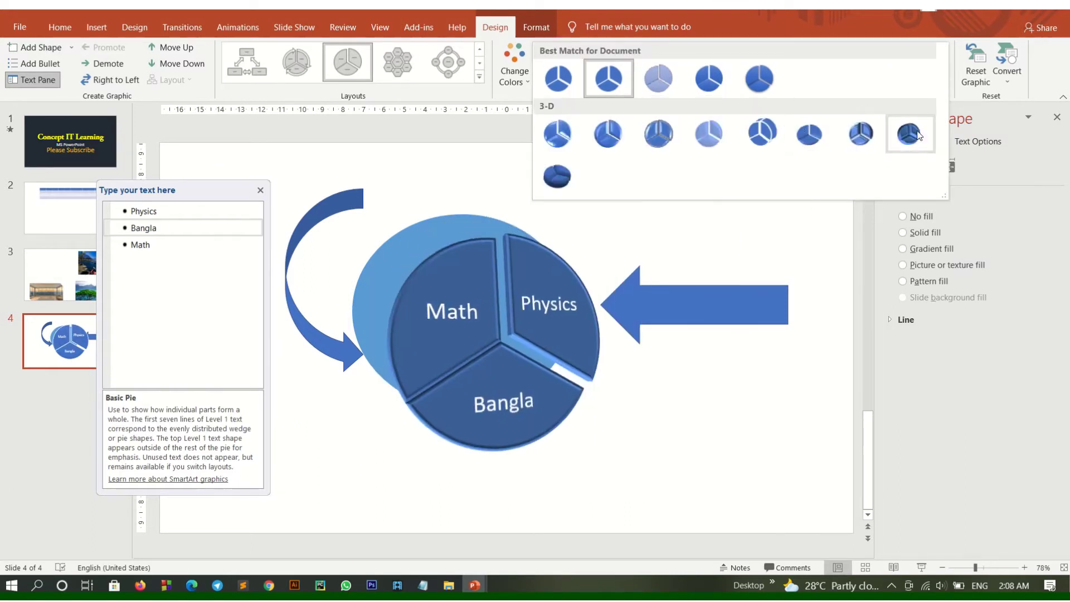
left_click(918, 135)
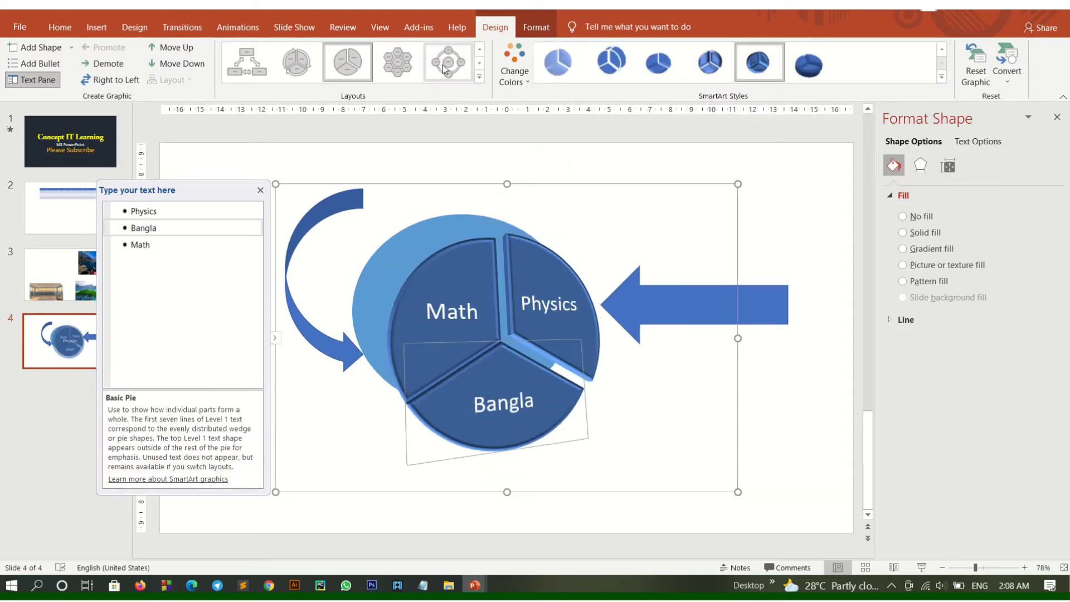
left_click(262, 190)
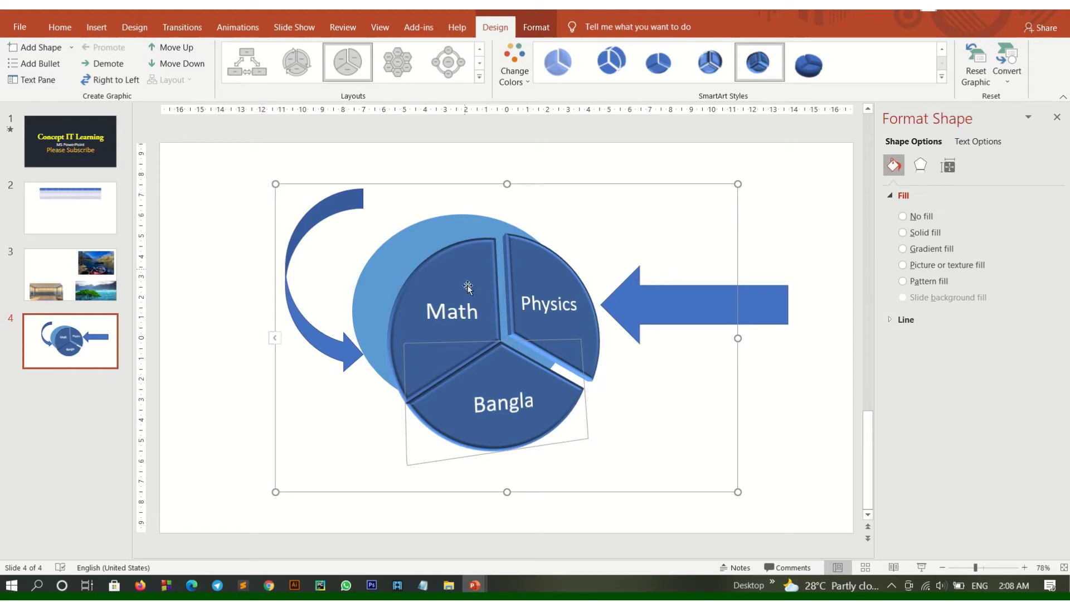
Step: Switch the graphic to the Gear layout with a 3-D style and colourful palette
left_click(479, 77)
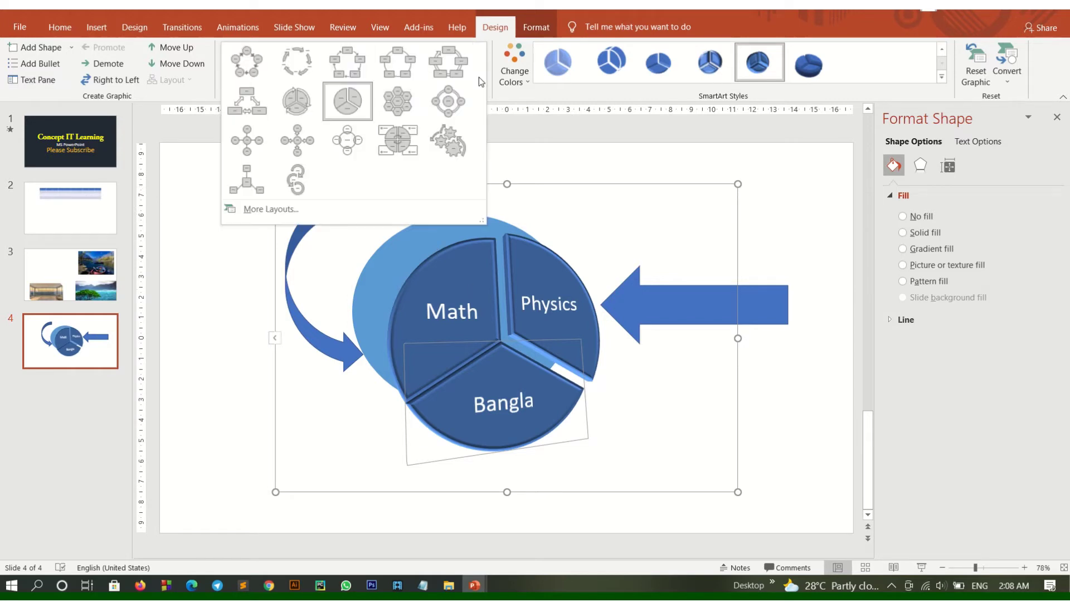
left_click(460, 146)
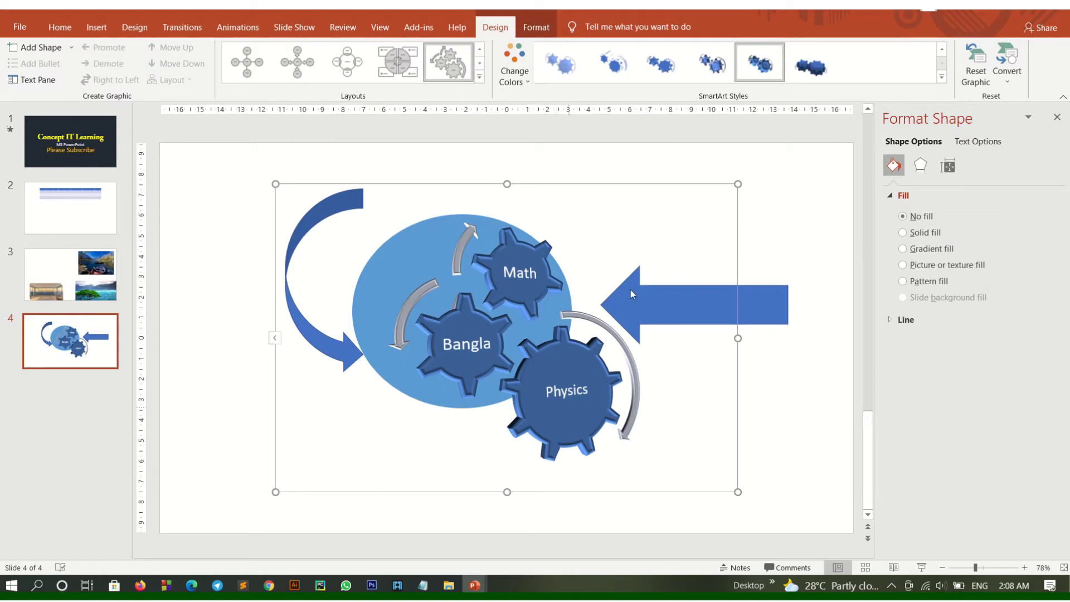
left_click(810, 67)
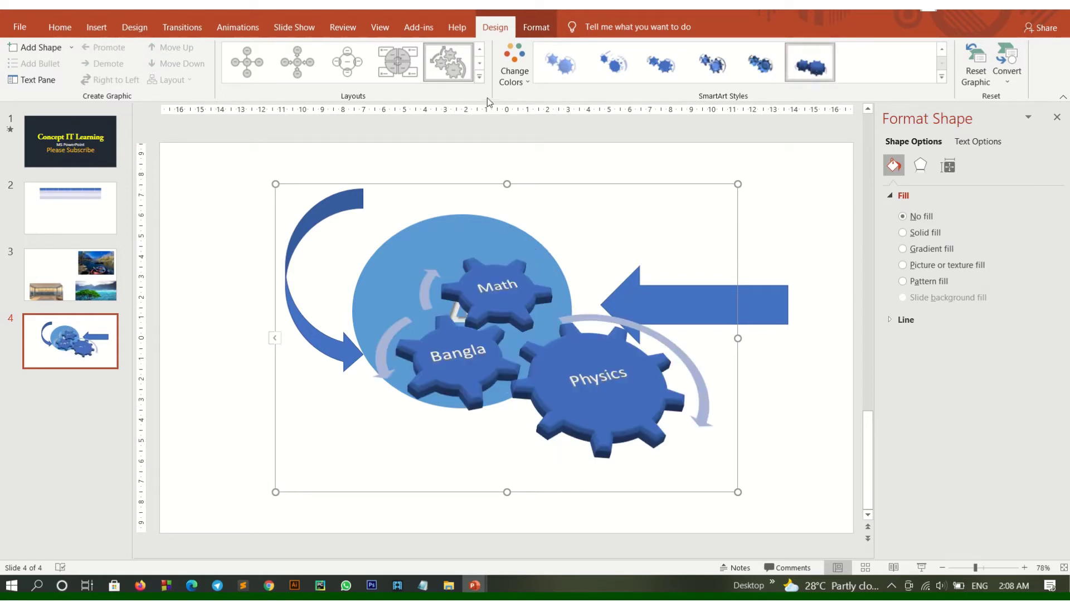
left_click(524, 82)
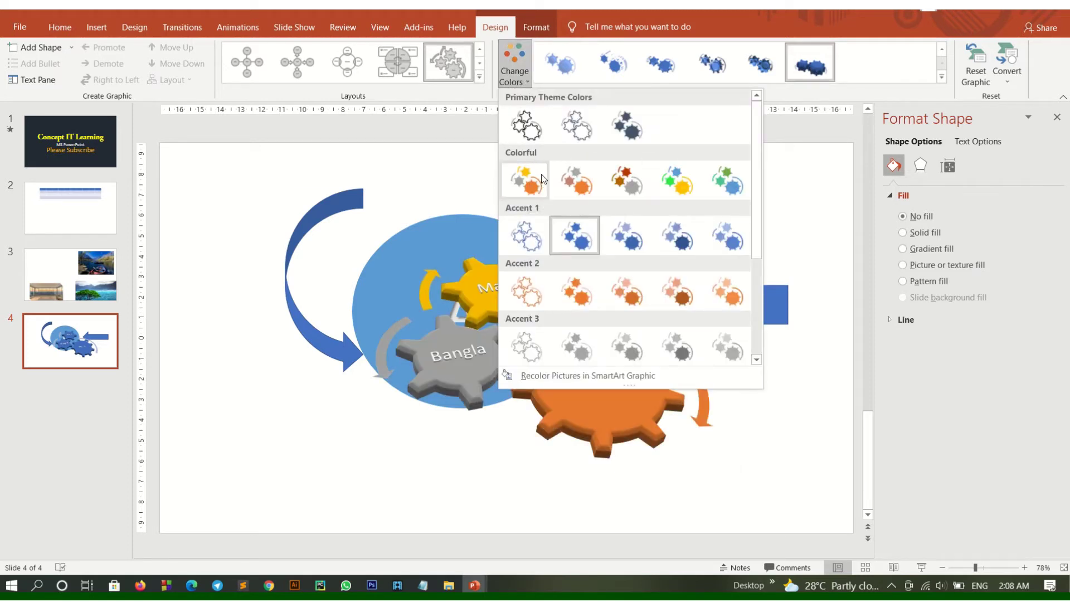
left_click(542, 177)
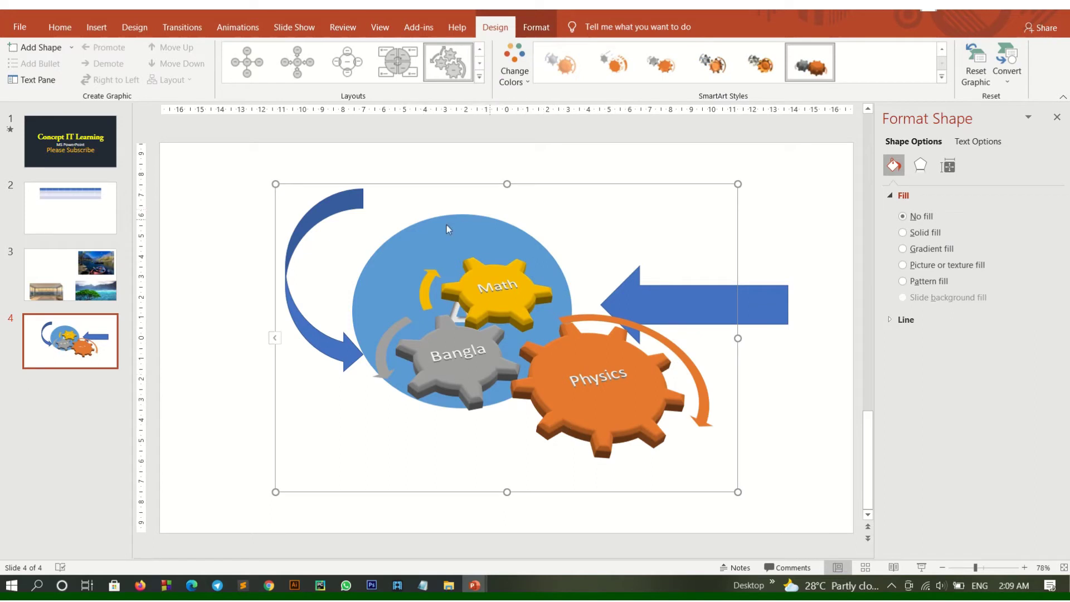
left_click(94, 29)
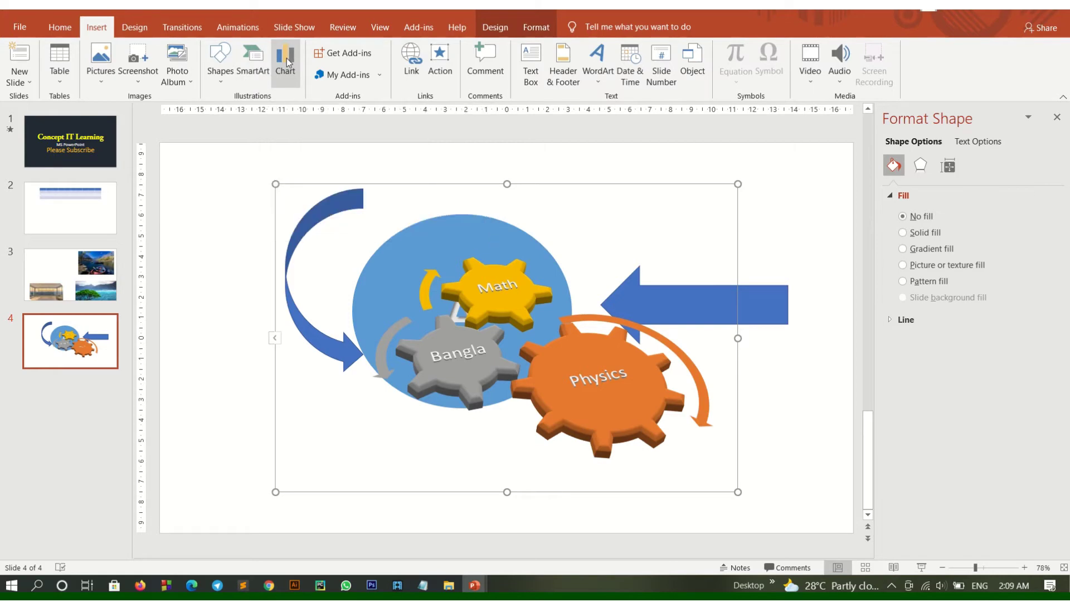
left_click(287, 58)
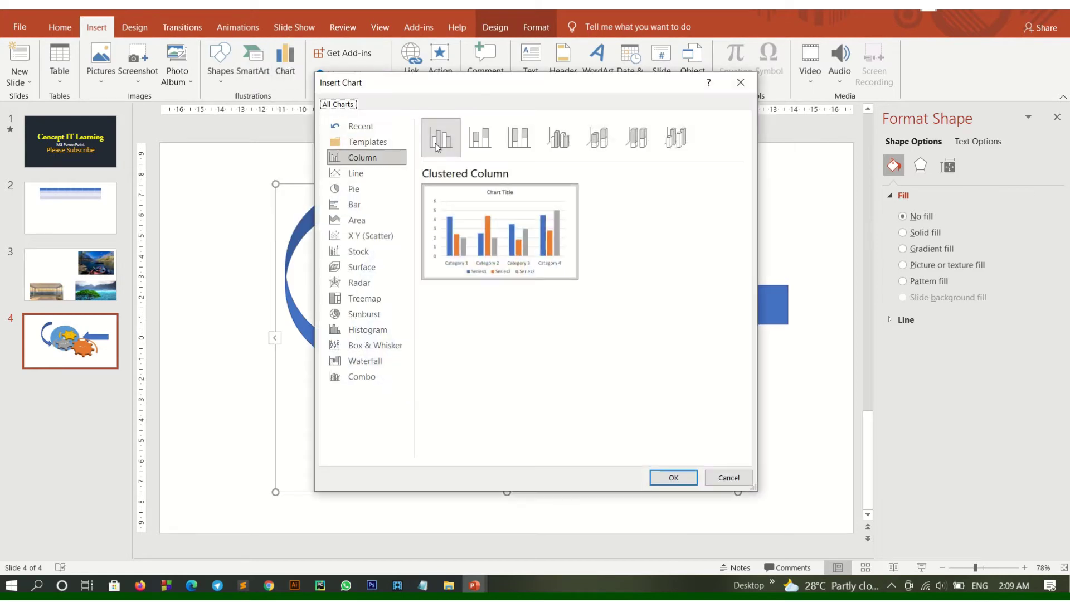
left_click(524, 140)
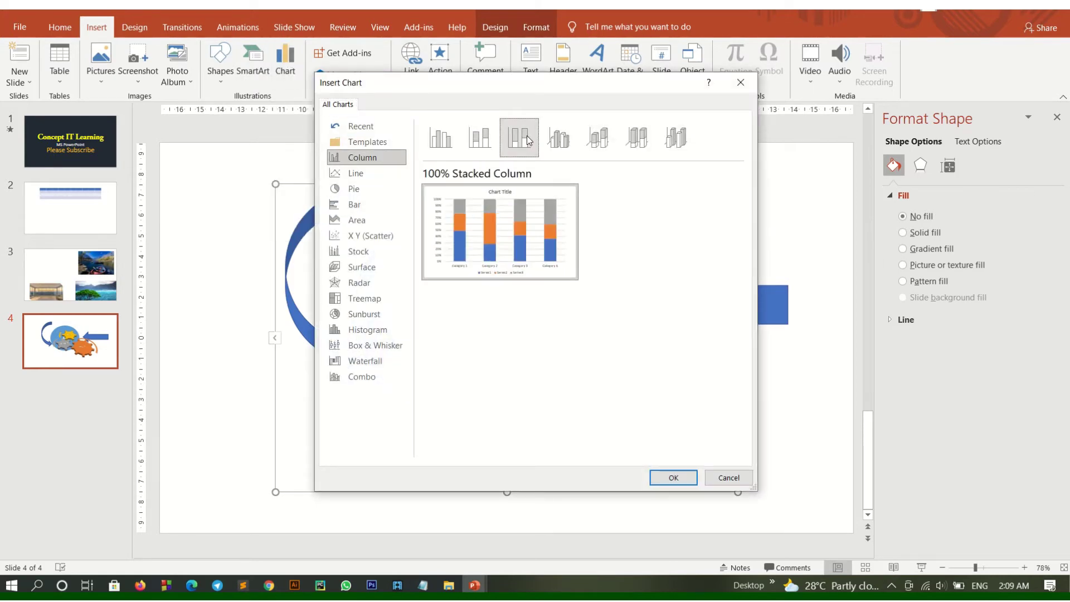
left_click(558, 137)
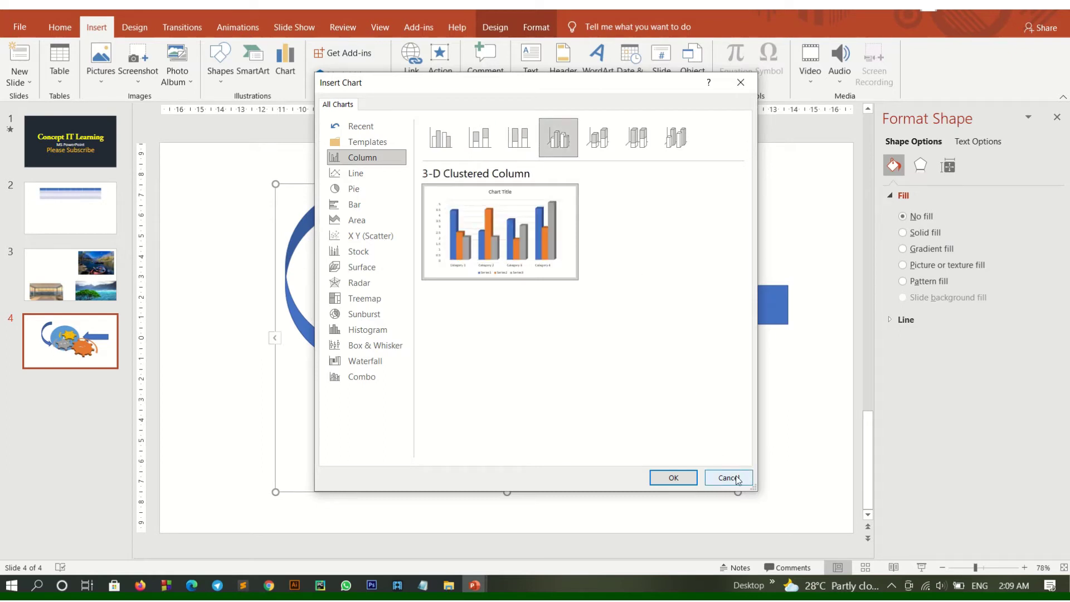
left_click(704, 478)
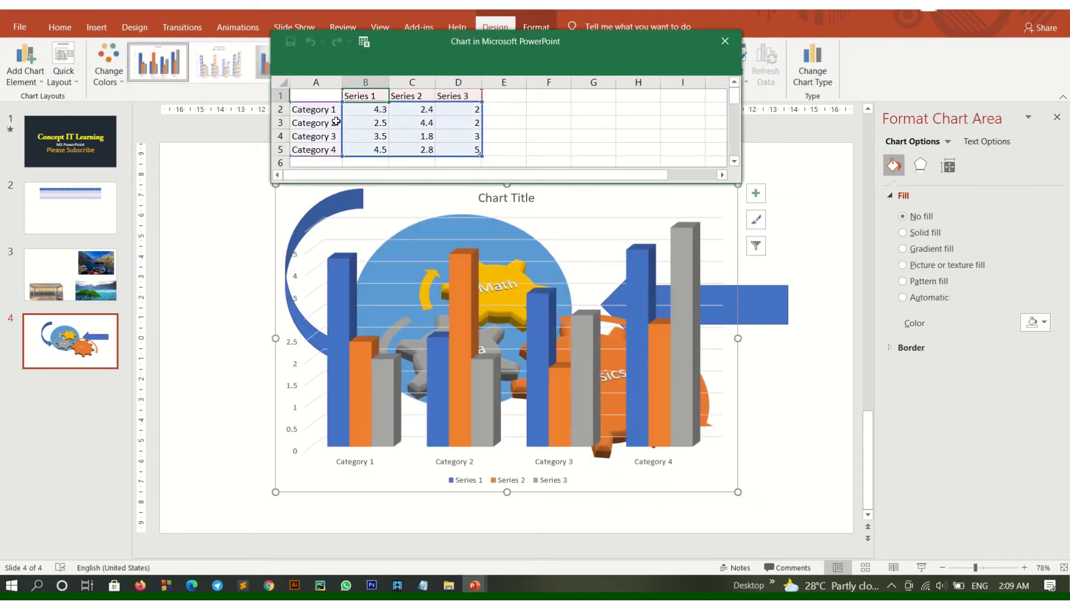
left_click(735, 47)
left_click(570, 67)
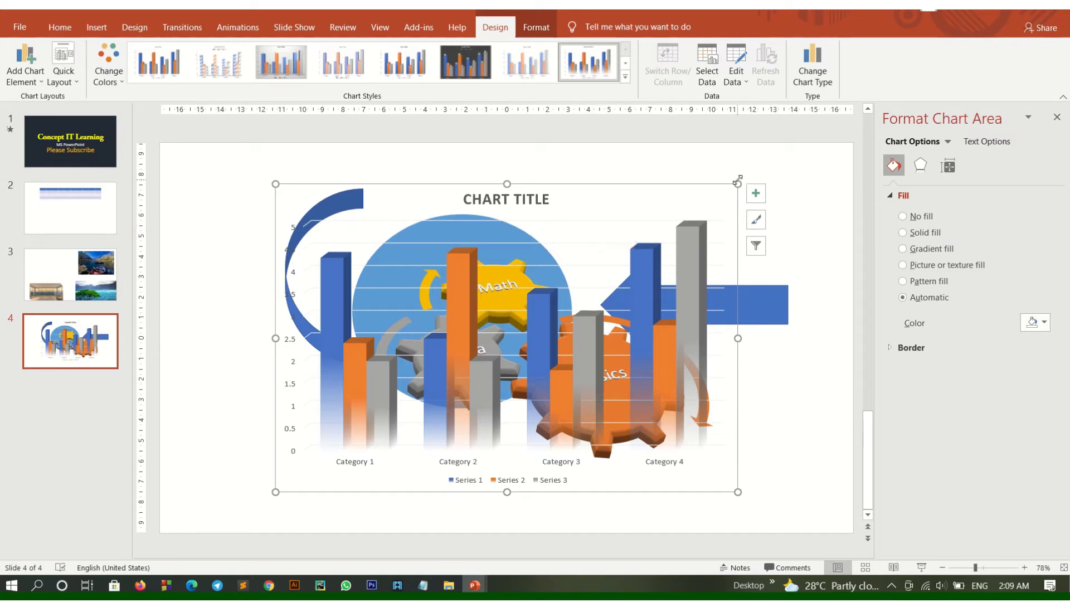
Step: Delete the inserted chart and shrink the gear diagram below the lettered circle
key("Delete")
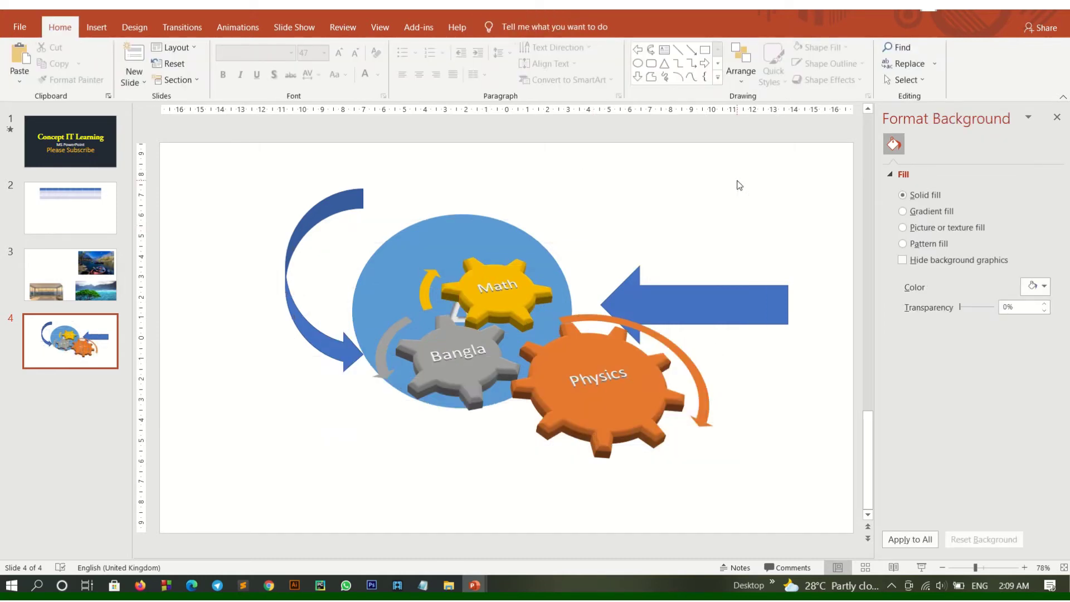
left_click(472, 315)
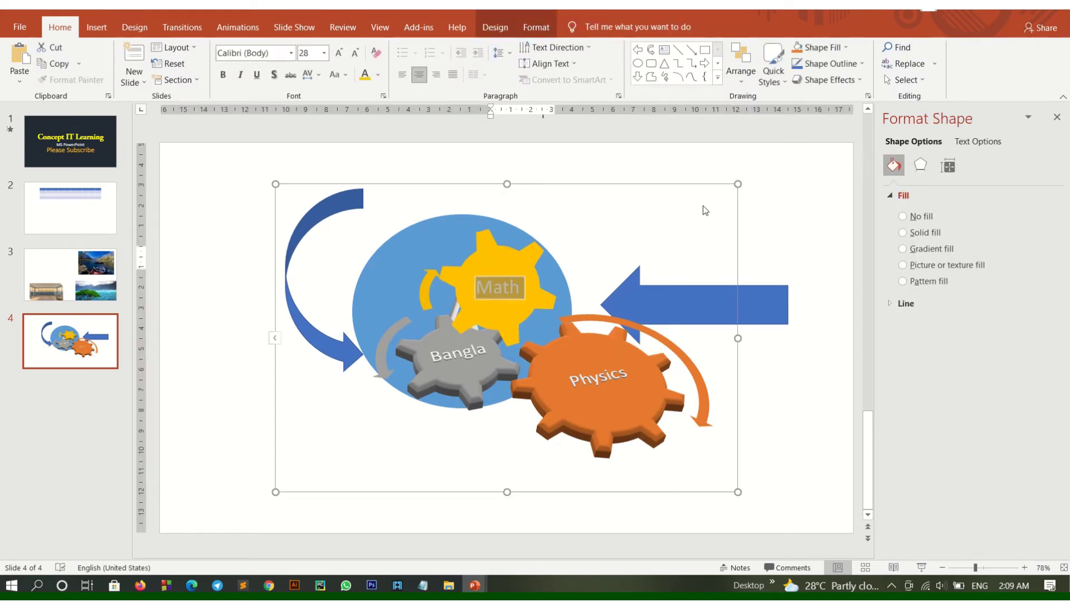
left_click_drag(737, 185, 600, 344)
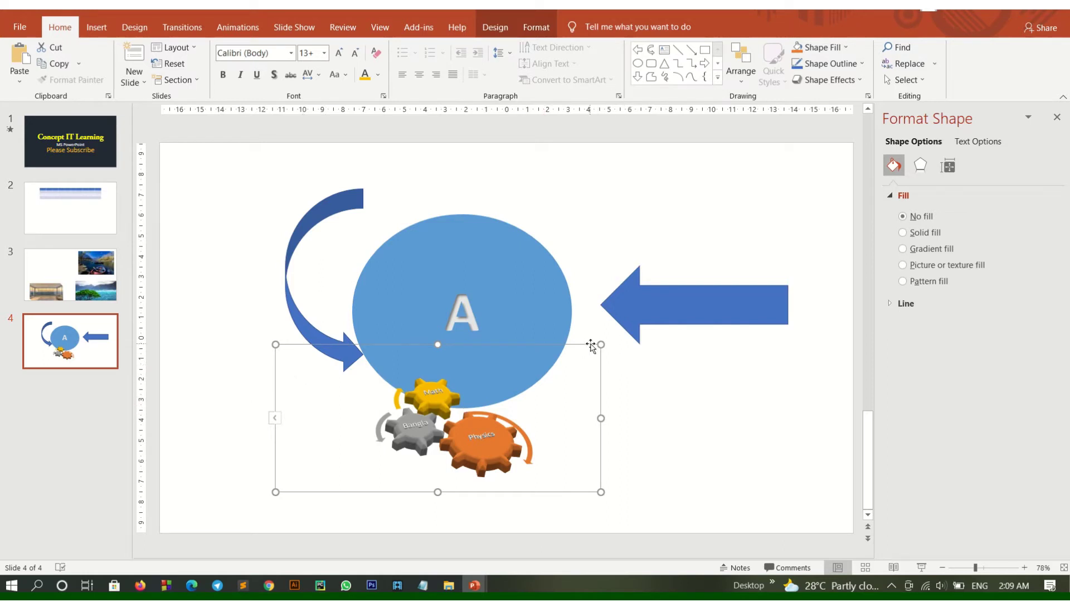
left_click_drag(600, 344, 553, 382)
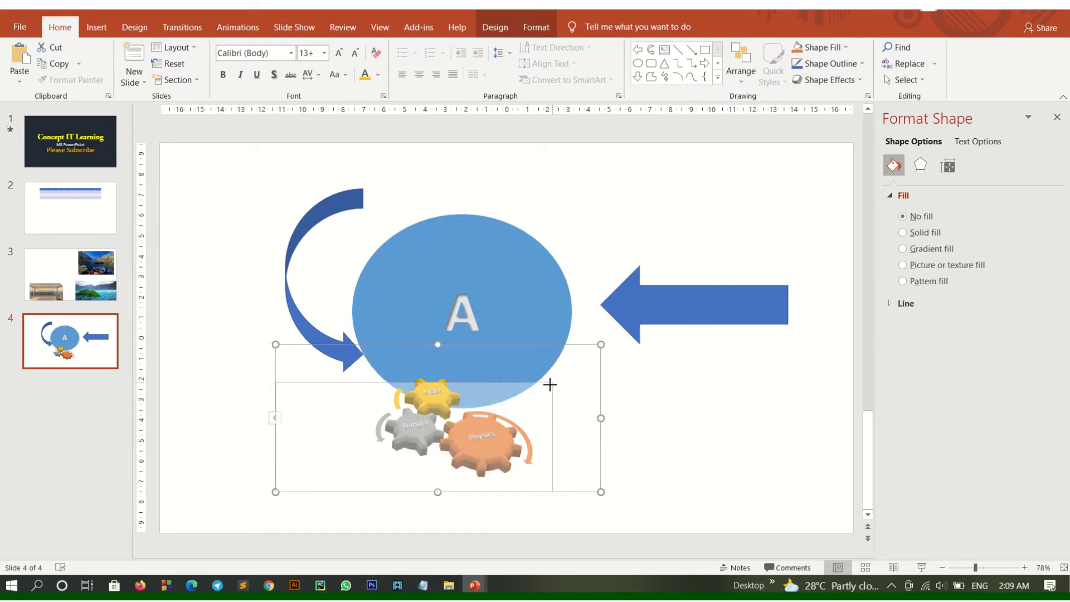
left_click(97, 27)
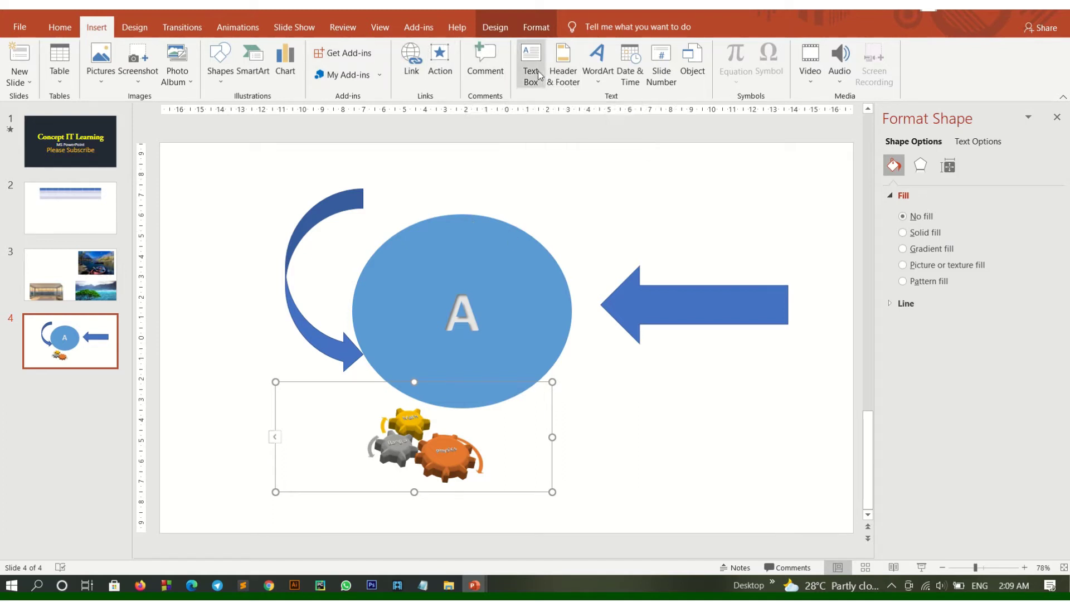
Step: Go to slide 2 and delete its table
left_click(80, 213)
left_click(296, 248)
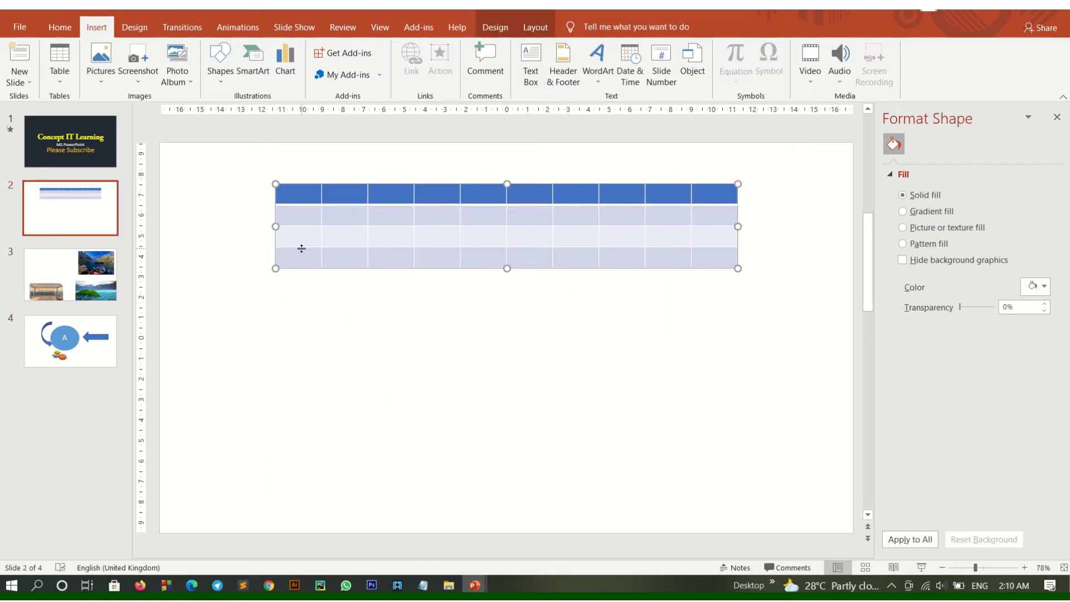
key("Delete")
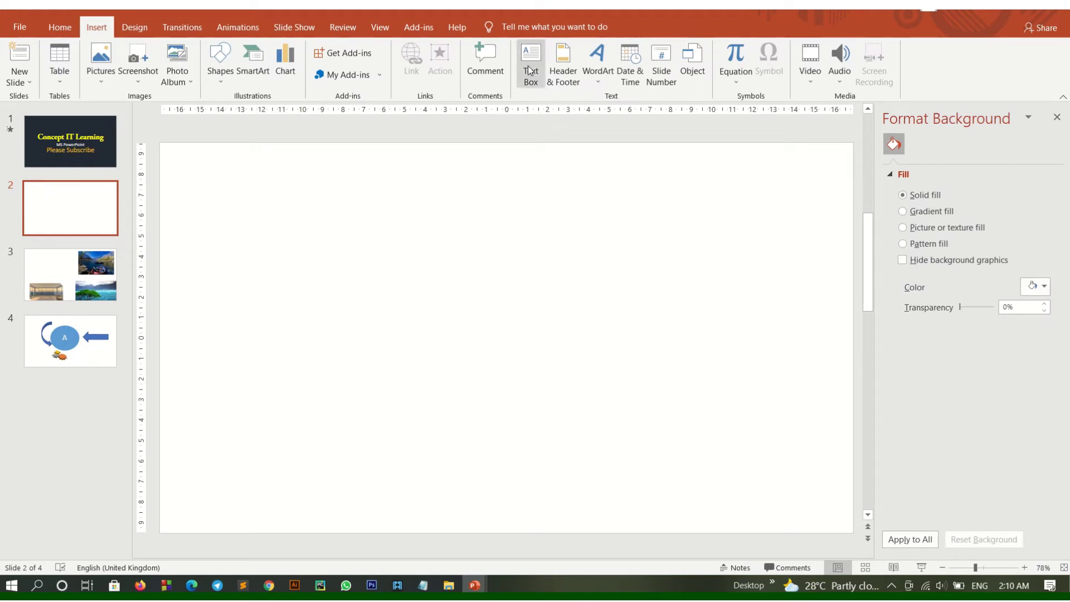
Step: Add a text box across the top of slide 2 reading 'Concept IT Learning'
left_click(531, 62)
left_click_drag(338, 195, 802, 314)
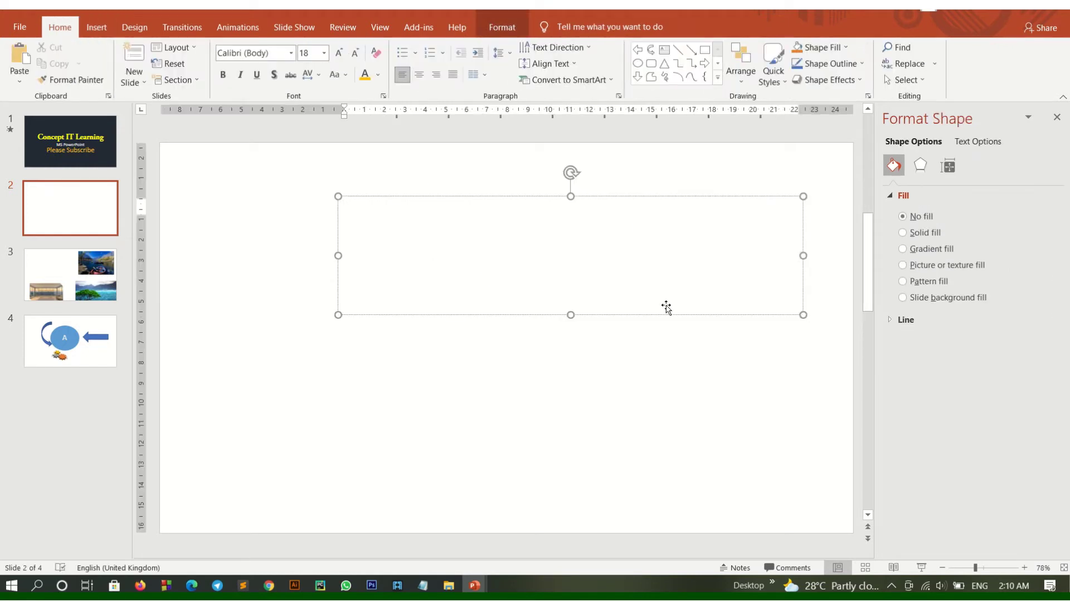
type("A")
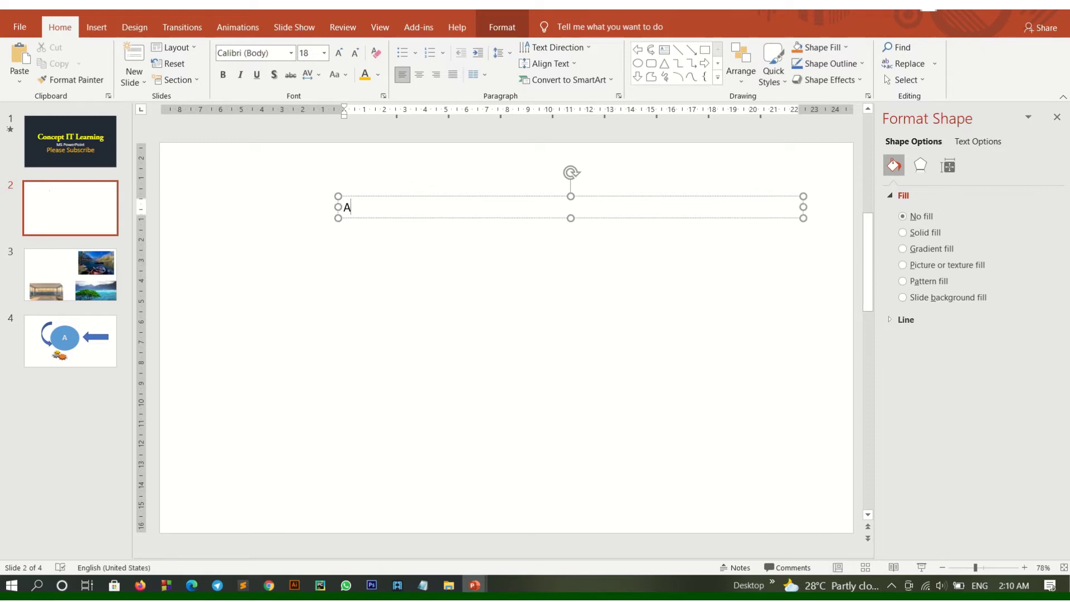
key("BackSpace")
type("Concept ")
type("IT L")
type("earning")
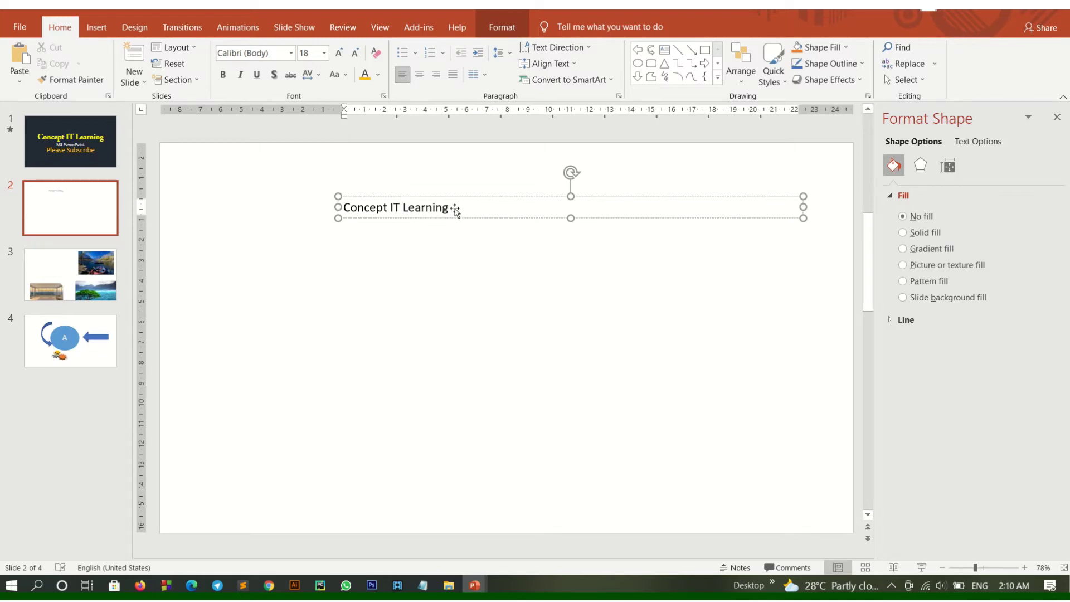
key("ctrl+a")
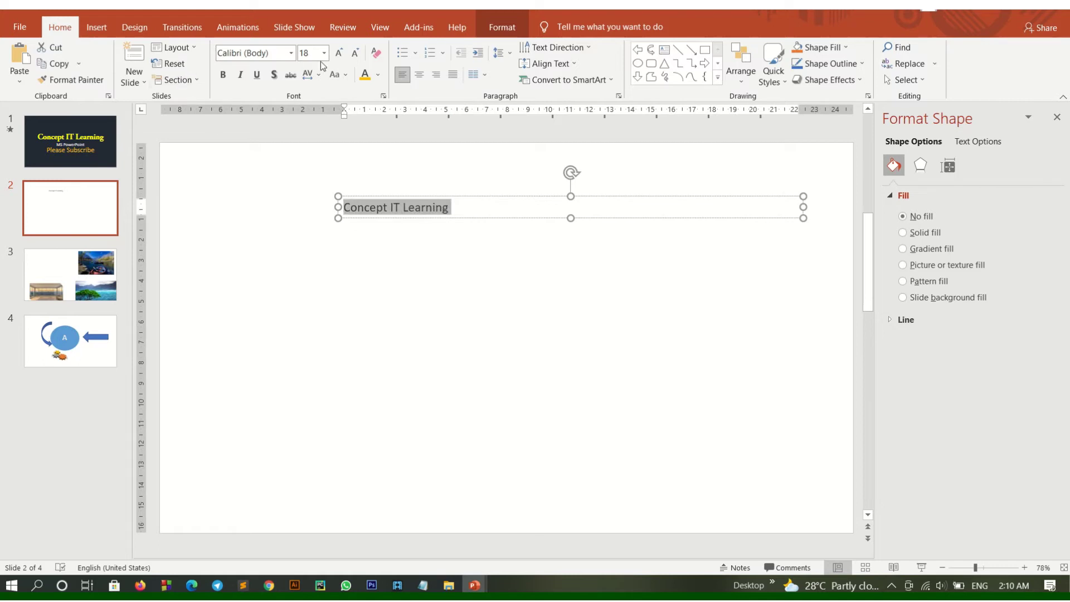
Step: Set the 'Concept IT Learning' title text to 66 pt
left_click(324, 53)
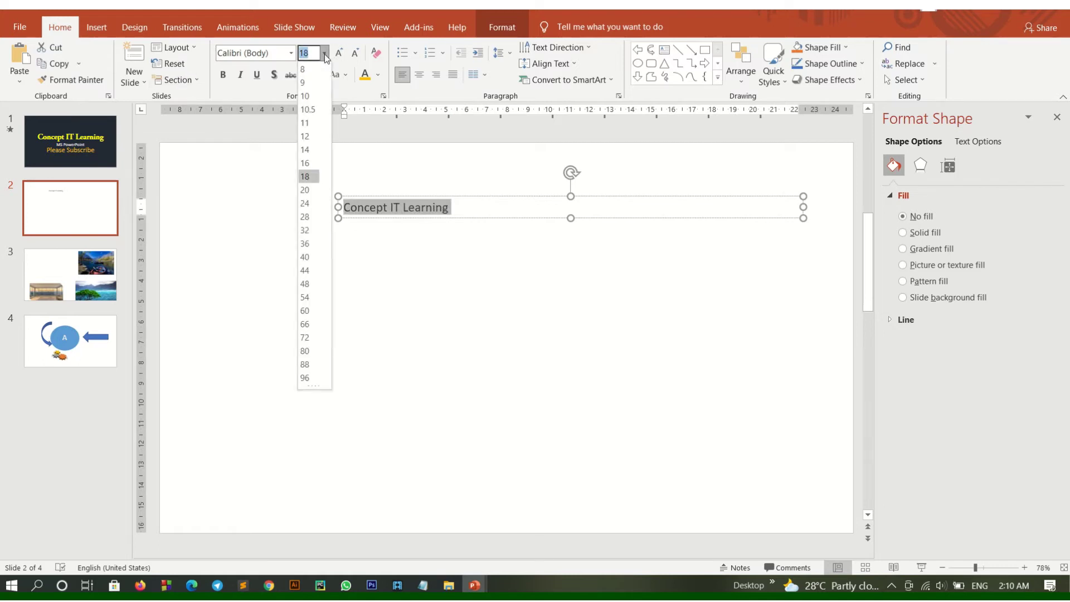
left_click(305, 324)
left_click(610, 245)
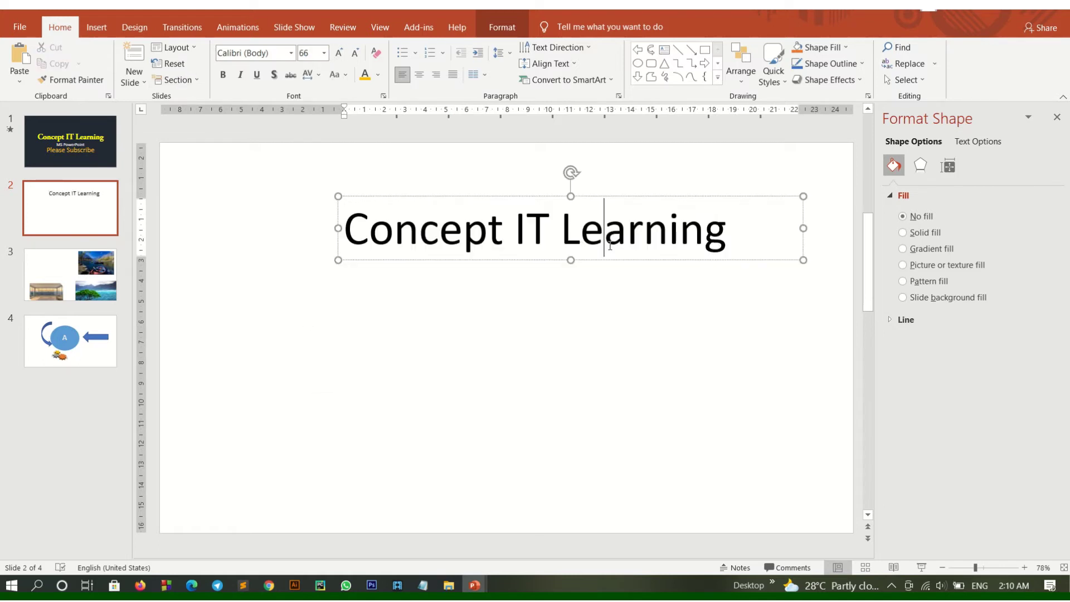
Step: Keep the title text horizontal and vertically aligned to the middle
left_click(579, 50)
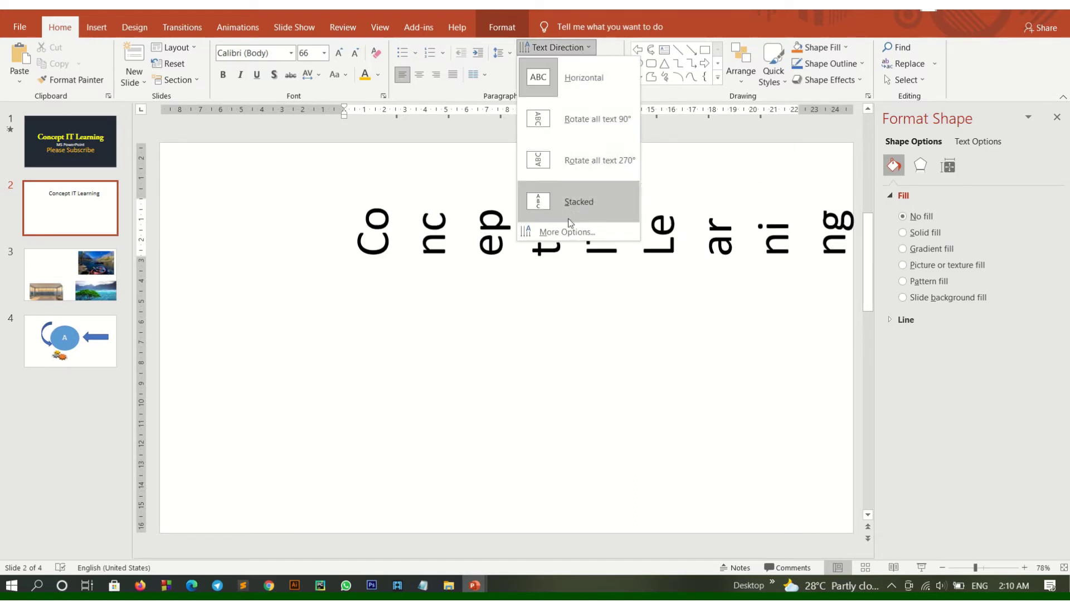
left_click(575, 93)
left_click(576, 65)
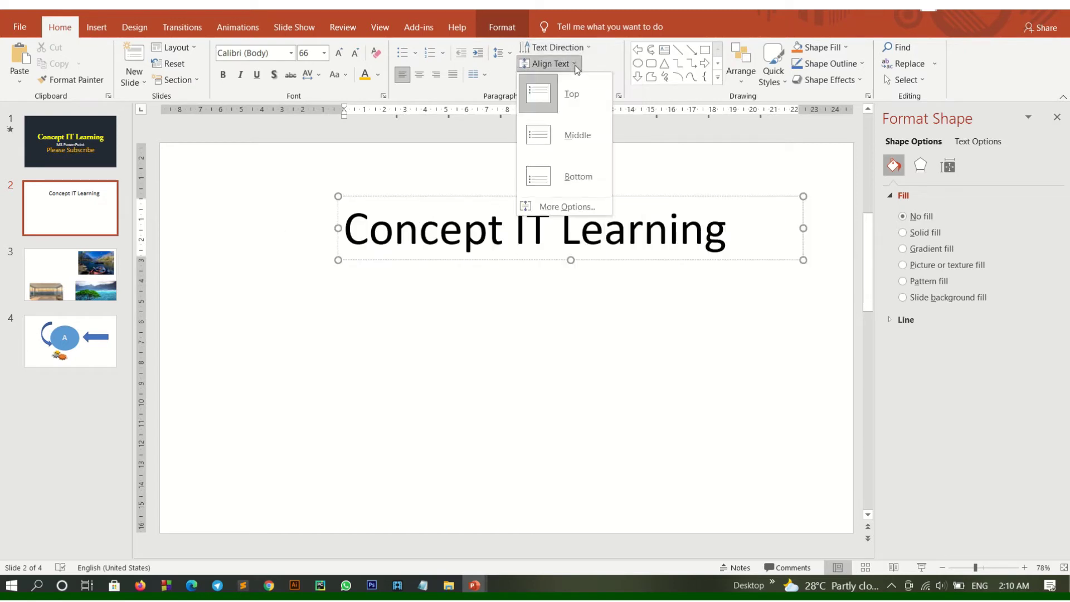
left_click(575, 65)
left_click(575, 65)
left_click(574, 135)
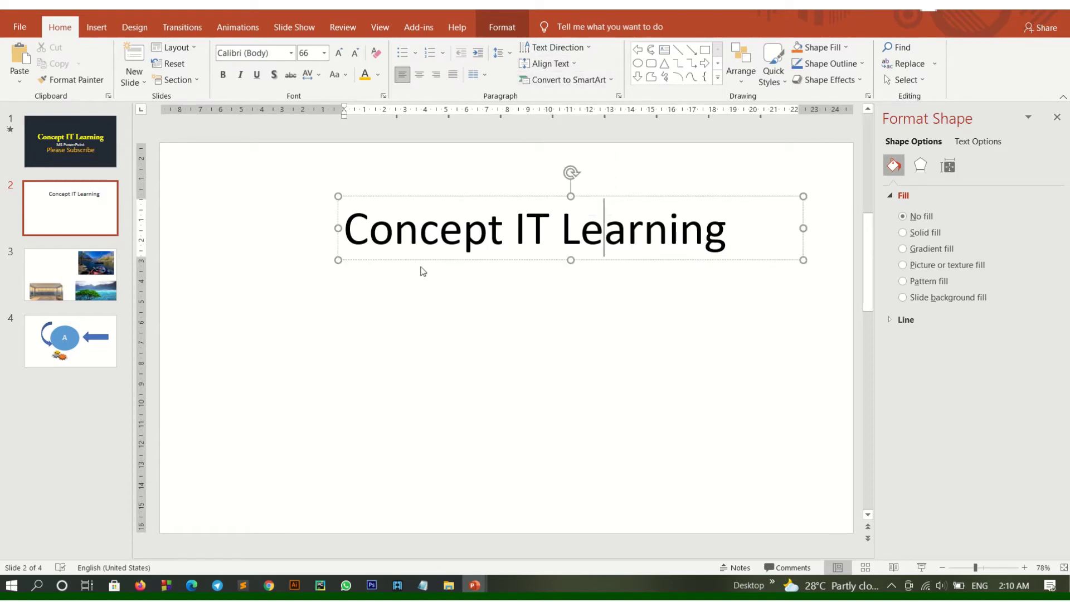
Step: Place the cursor in the word Concept on slide 2
left_click(419, 229)
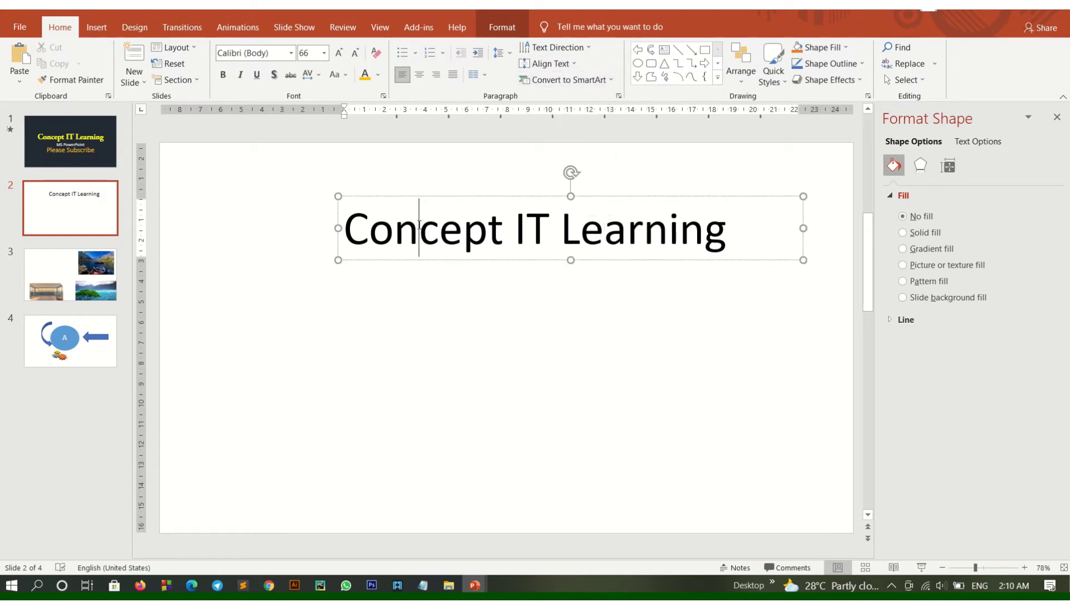
left_click(67, 213)
left_click(369, 229)
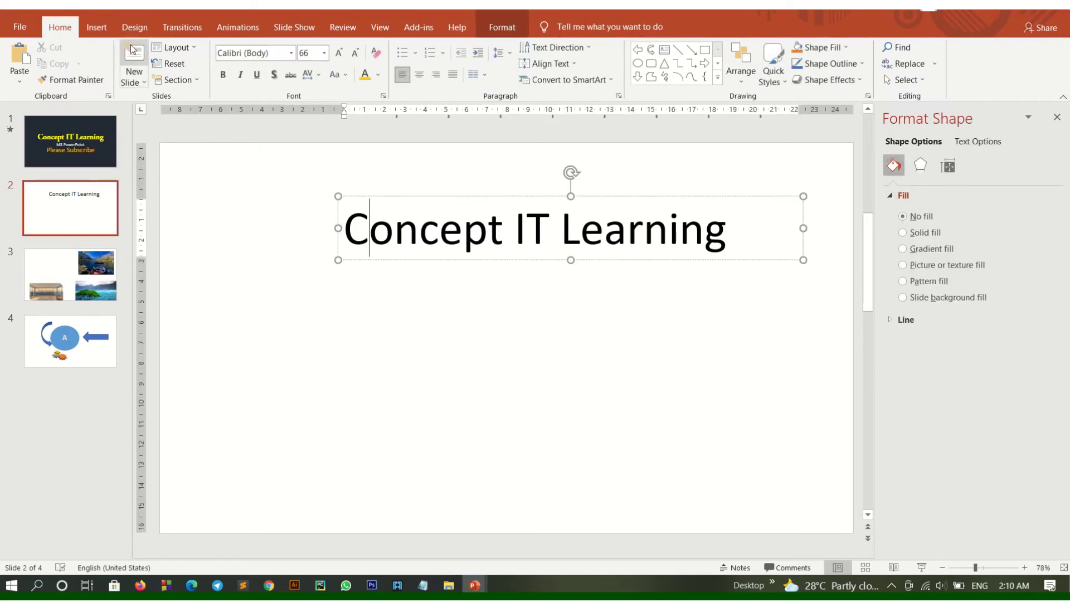
left_click(104, 31)
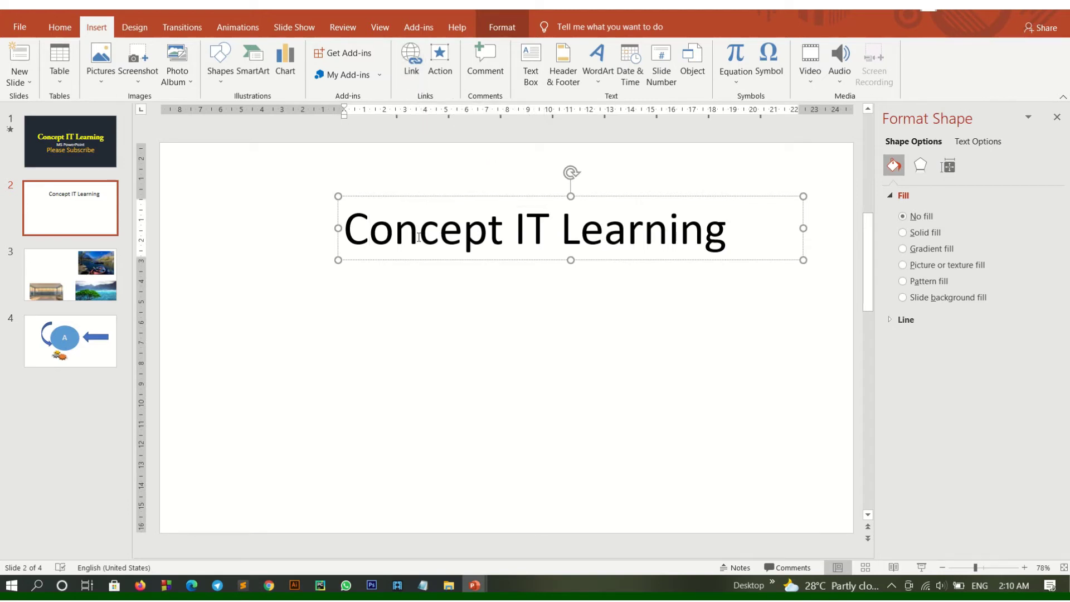
Step: Start a hyperlink on the word Concept and browse to E:\youtube
left_click(422, 66)
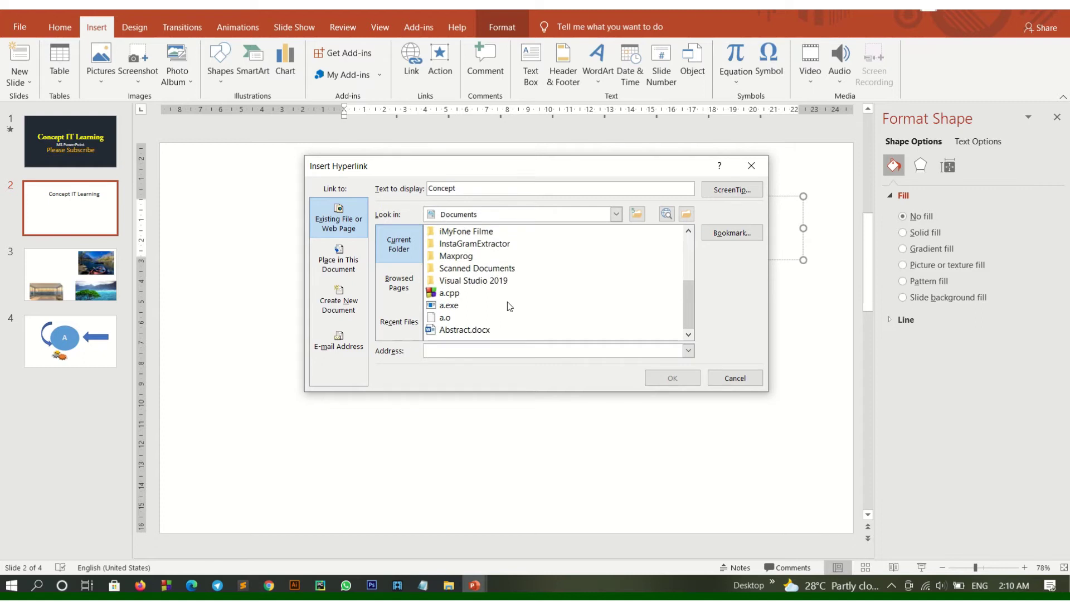
scroll(507, 302, "up", 3)
left_click(514, 213)
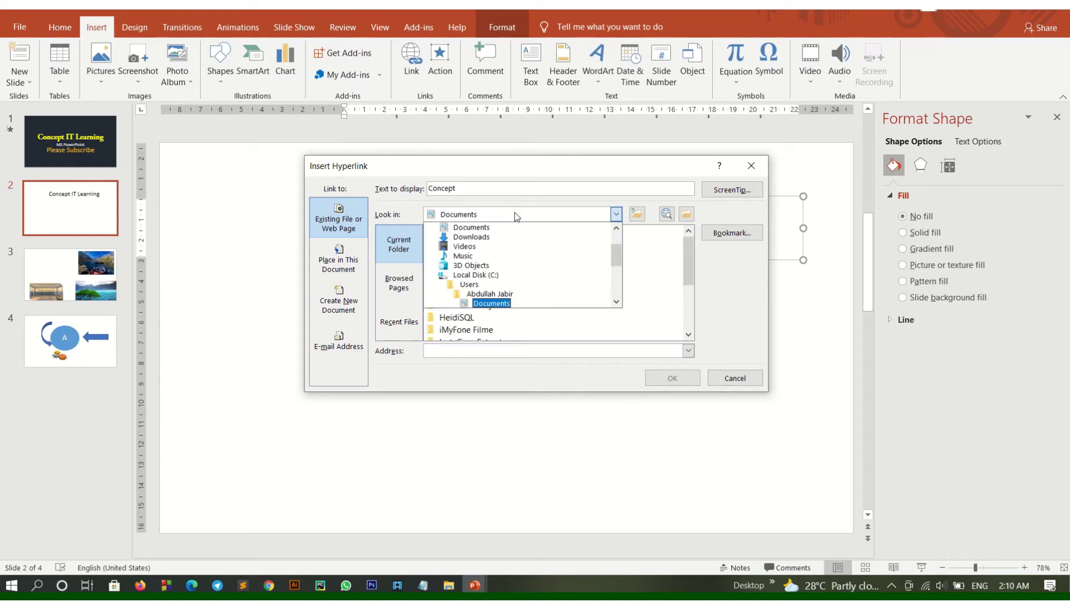
scroll(502, 284, "down", 1)
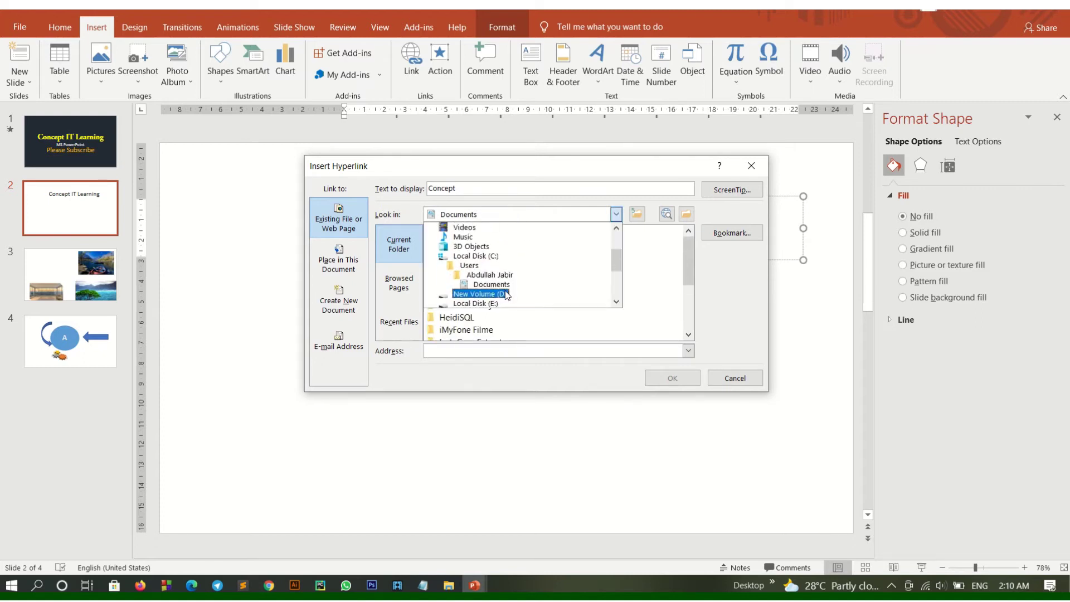
scroll(506, 293, "down", 1)
left_click(501, 293)
scroll(502, 293, "down", 2)
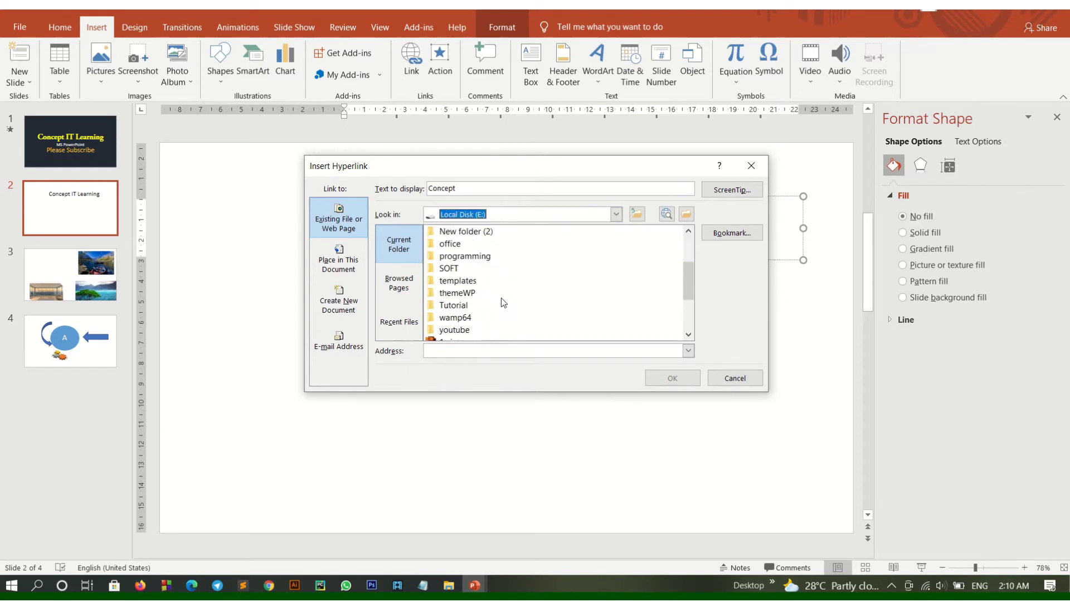
double_click(460, 333)
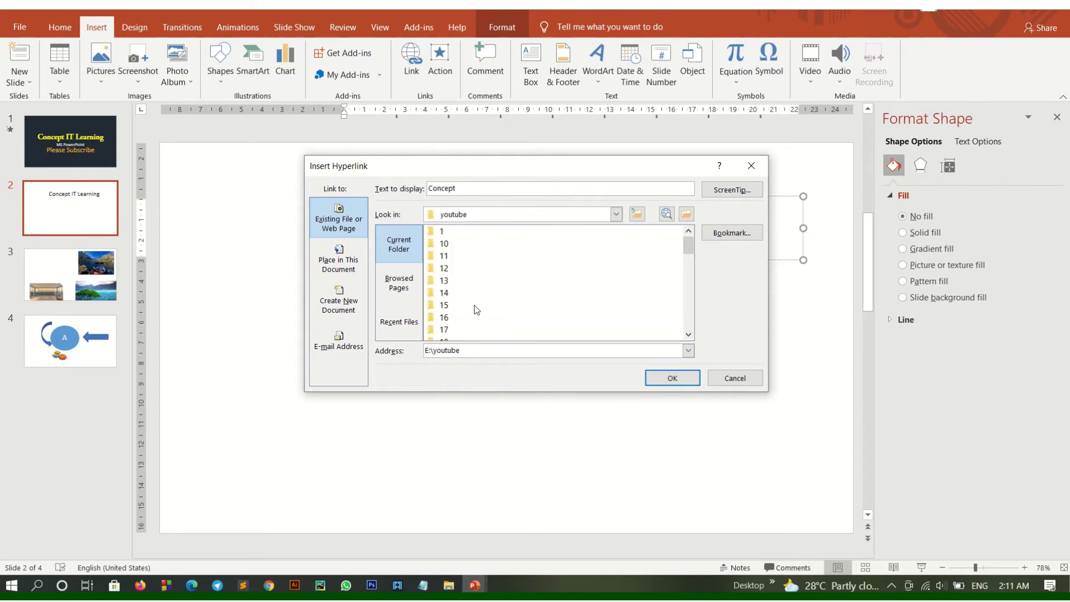
Step: Link Concept to the Janata Bank image file in folder 22
scroll(477, 311, "down", 3)
left_click(453, 297)
double_click(452, 297)
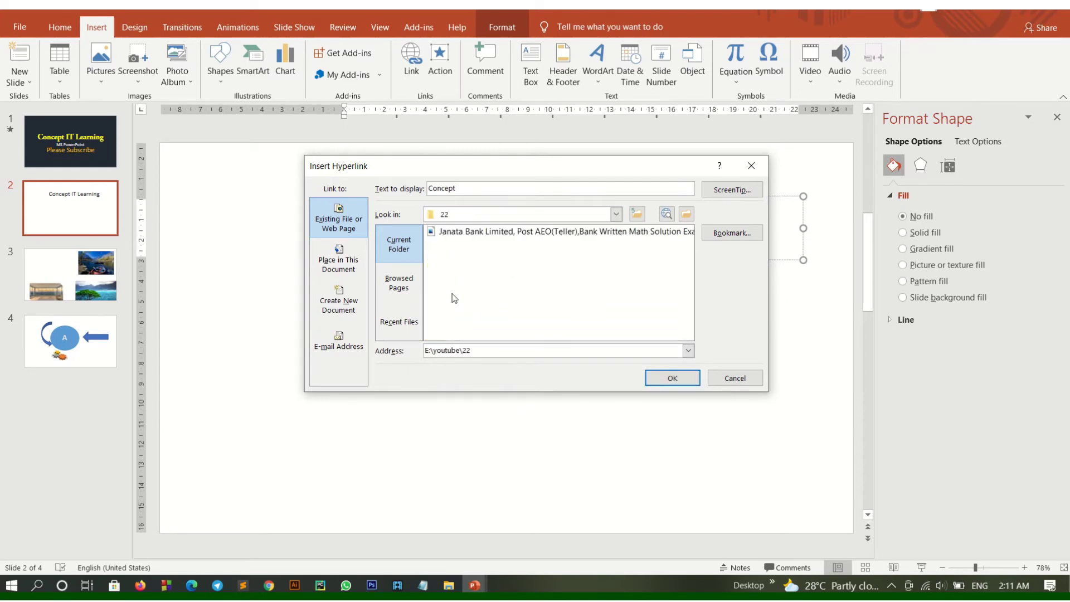
left_click(471, 231)
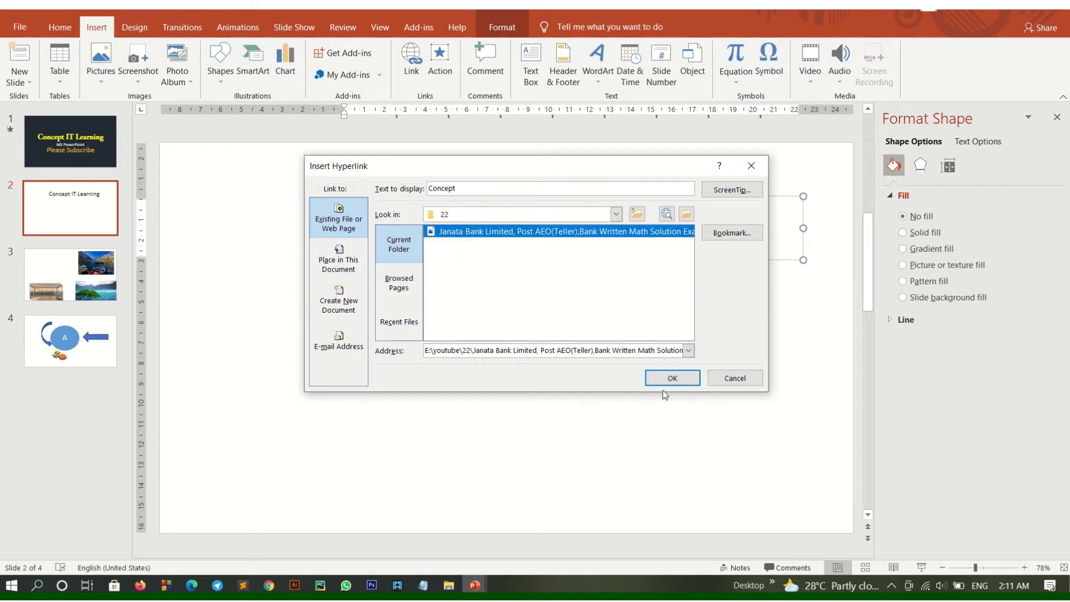
left_click(665, 381)
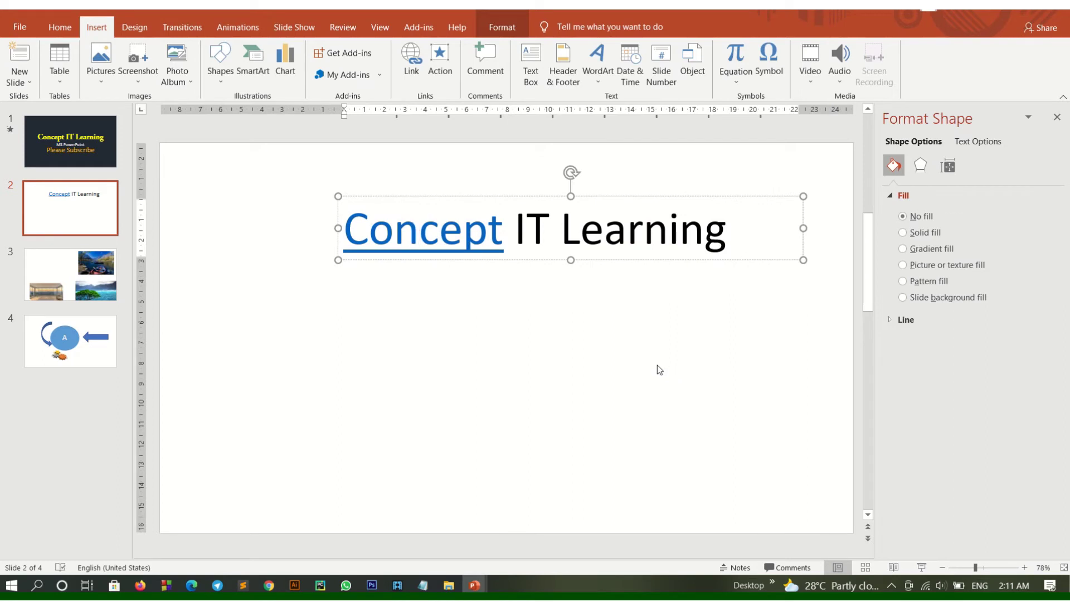
left_click(440, 61)
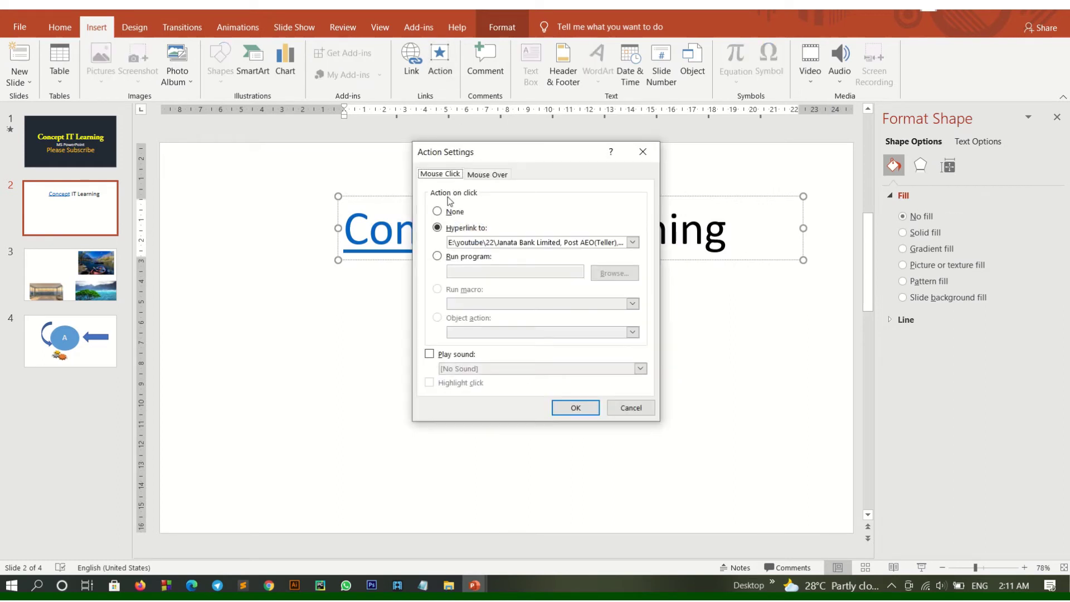
left_click(437, 211)
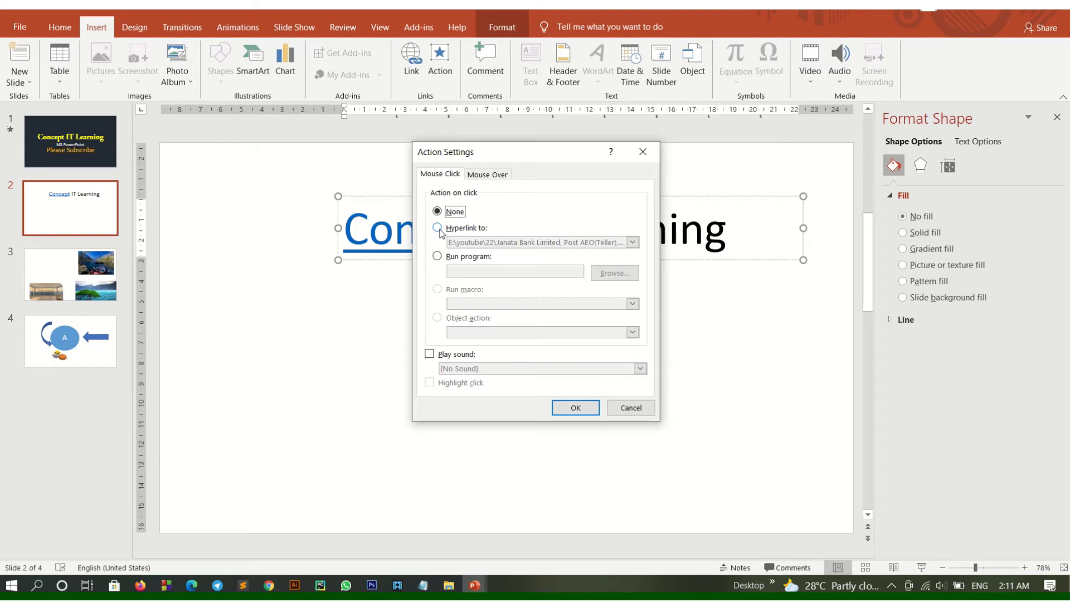
left_click(439, 229)
left_click(576, 408)
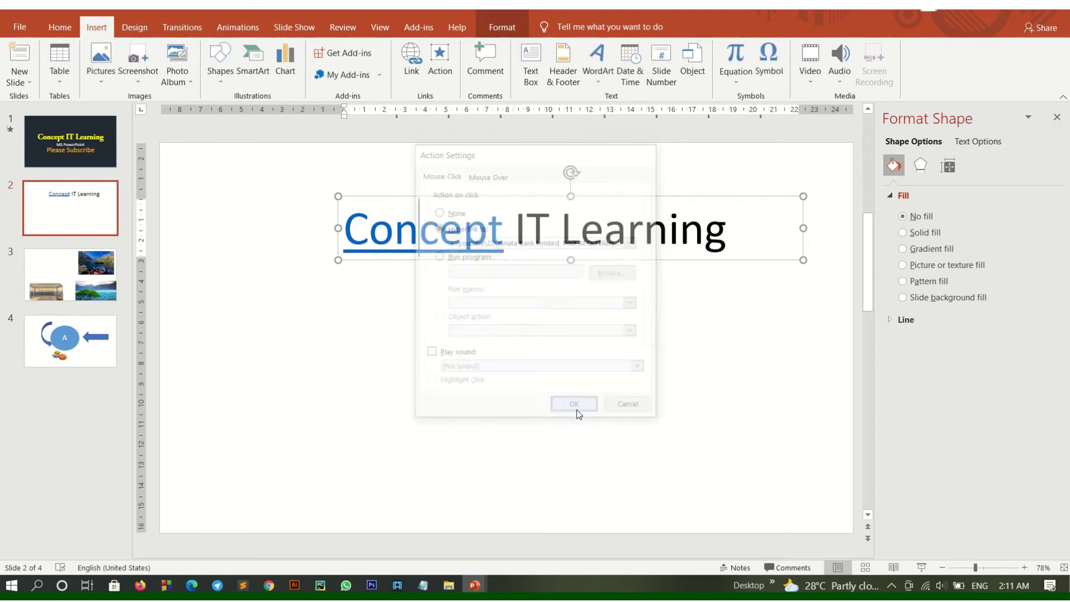
left_click(921, 567)
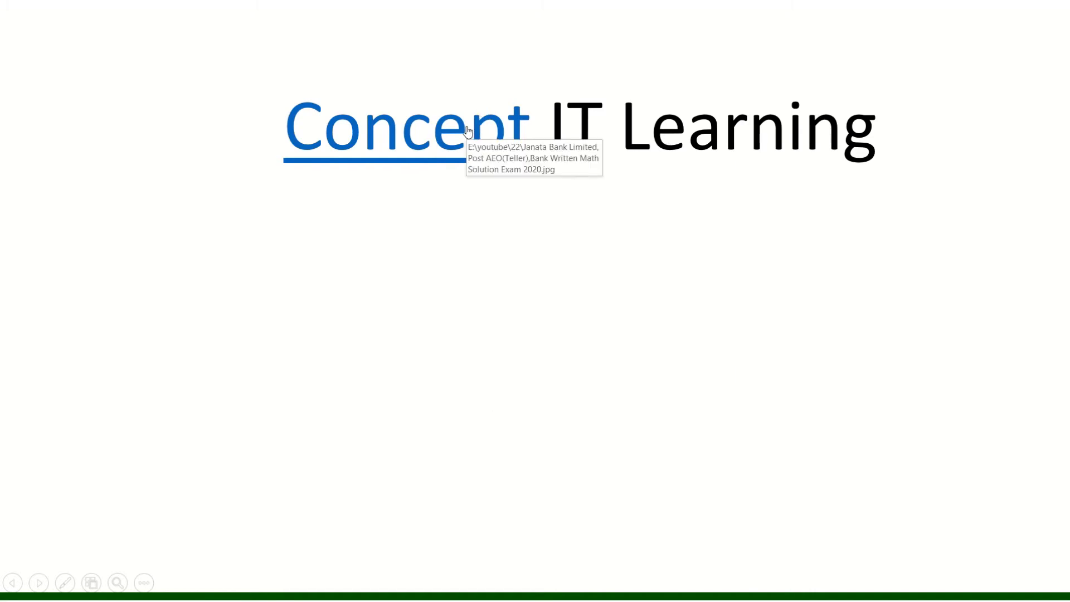
left_click(467, 131)
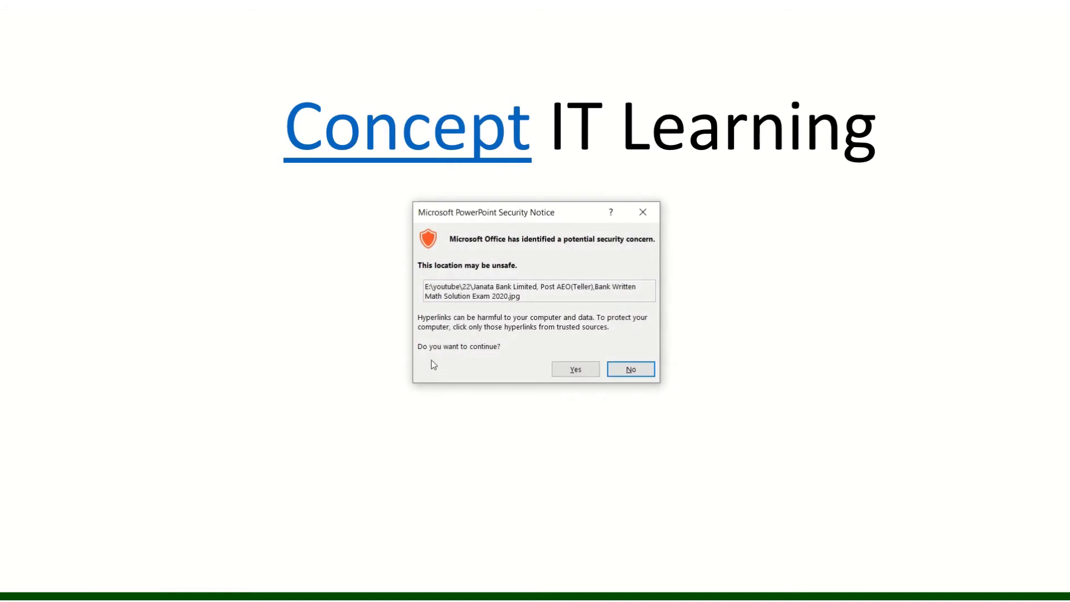
left_click(570, 372)
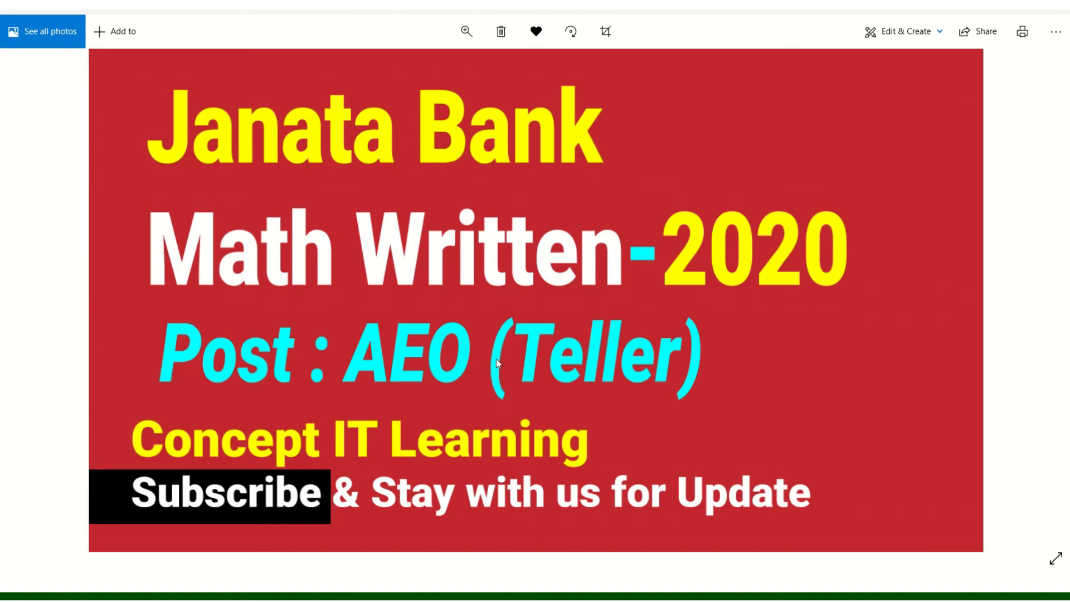
left_click(1056, 11)
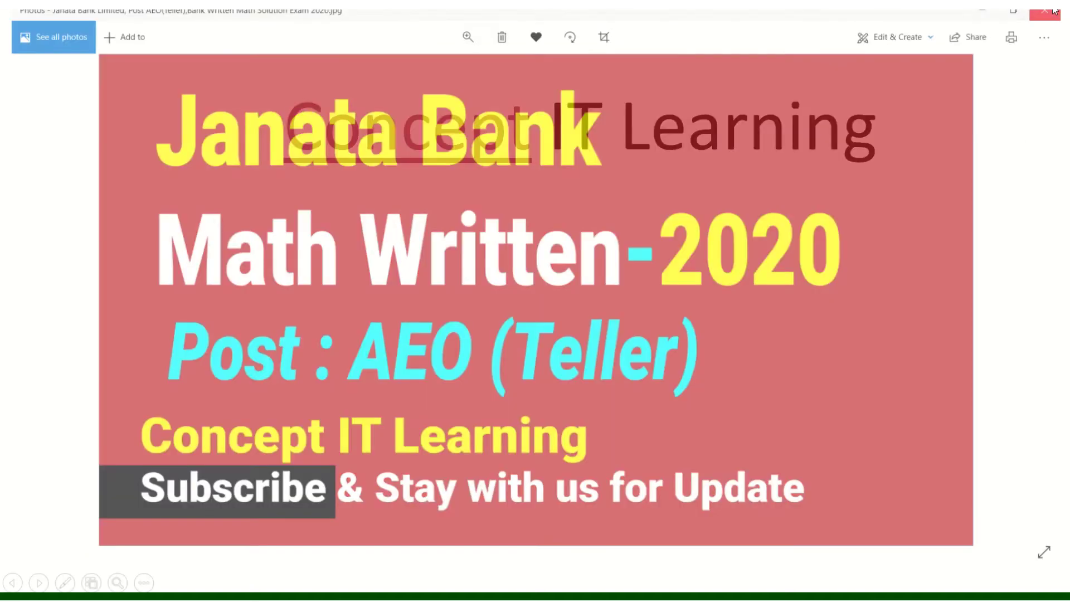
key("Escape")
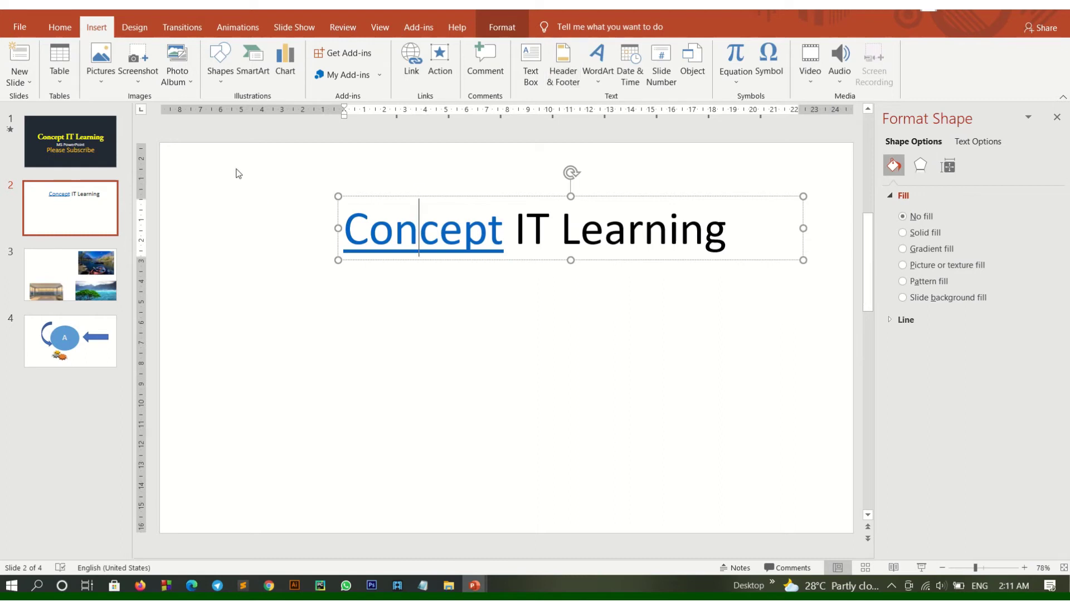
Step: Add auto-updating date, slide numbers and footer 'Please Subscribe My Channel' to all slides
left_click(571, 73)
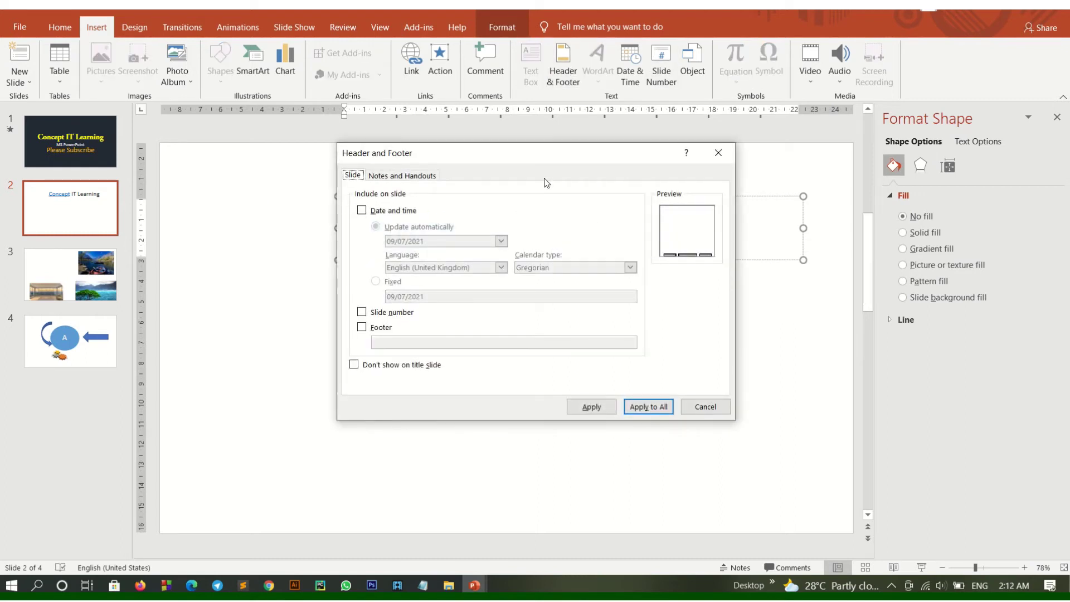
mouse_move(561, 153)
left_mouse_down()
mouse_move(532, 229)
mouse_move(480, 187)
left_mouse_up()
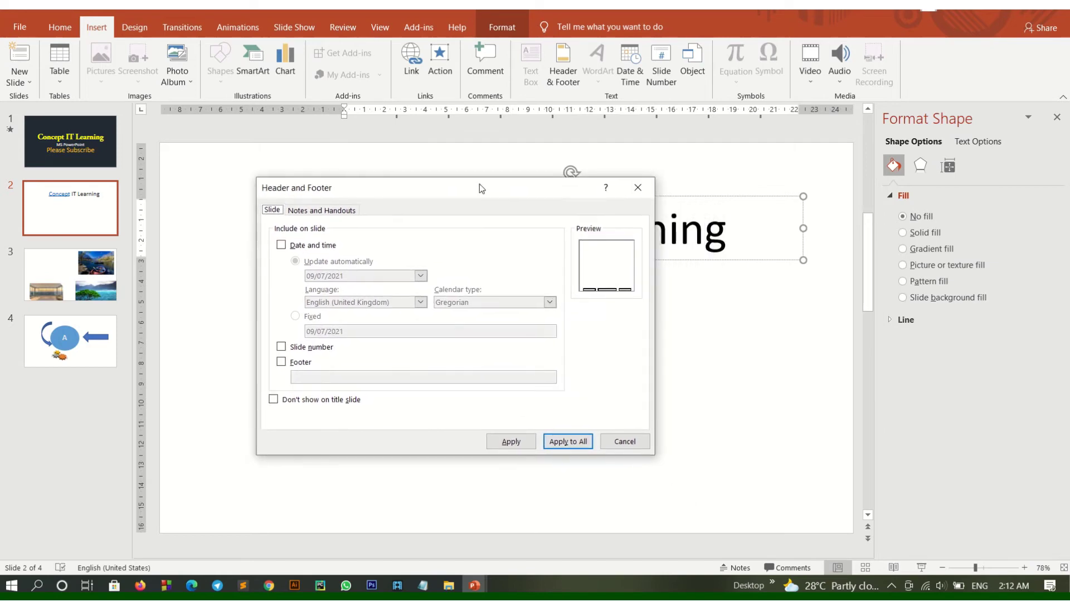
left_click(282, 347)
left_click(281, 362)
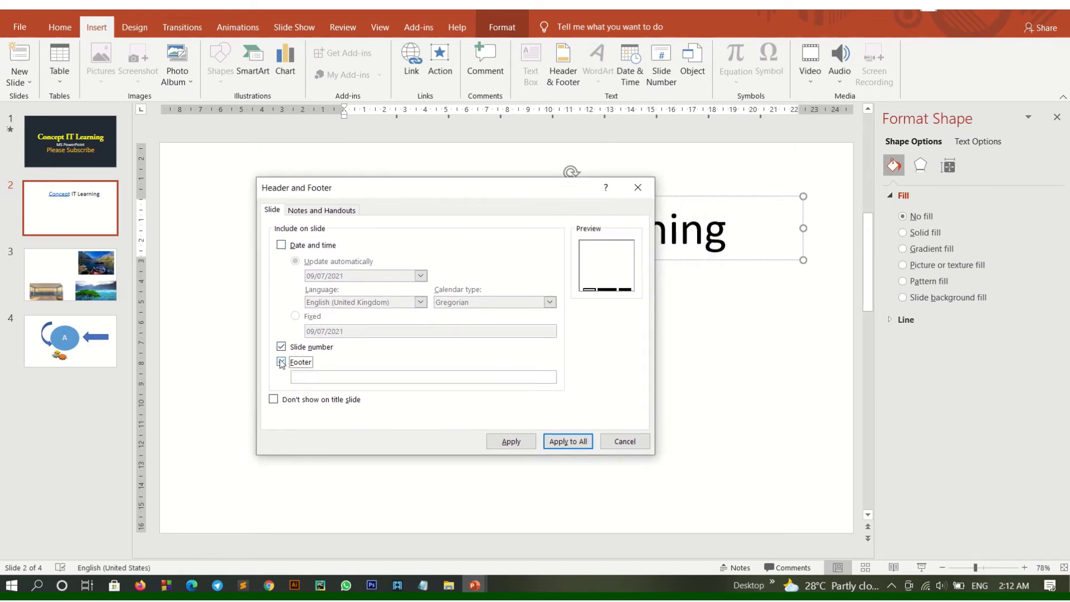
left_click(359, 378)
left_click(281, 246)
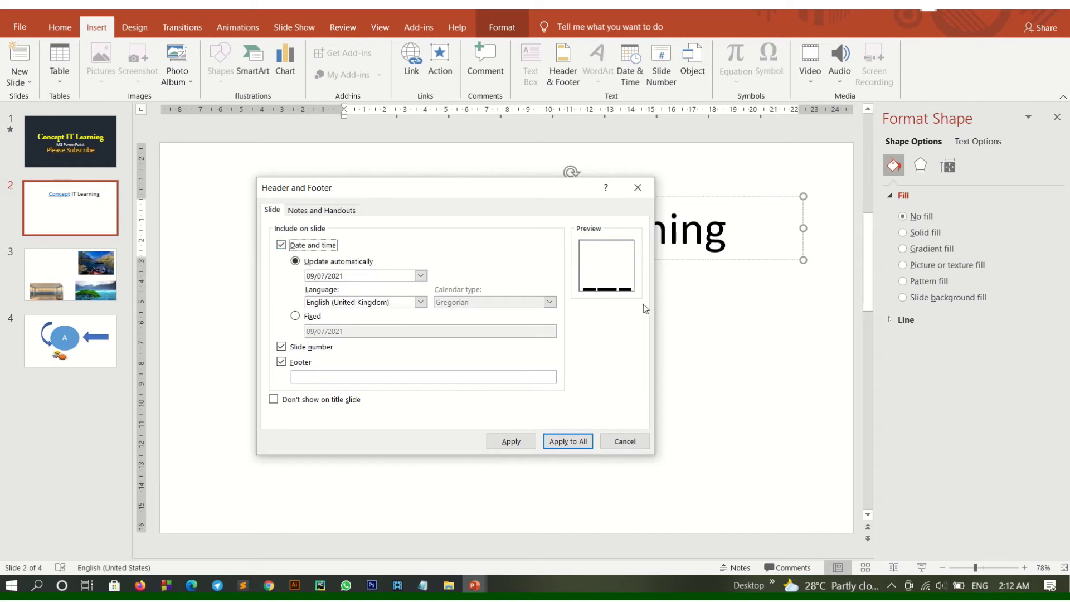
left_click(363, 376)
type("Please Subscribe My Channel")
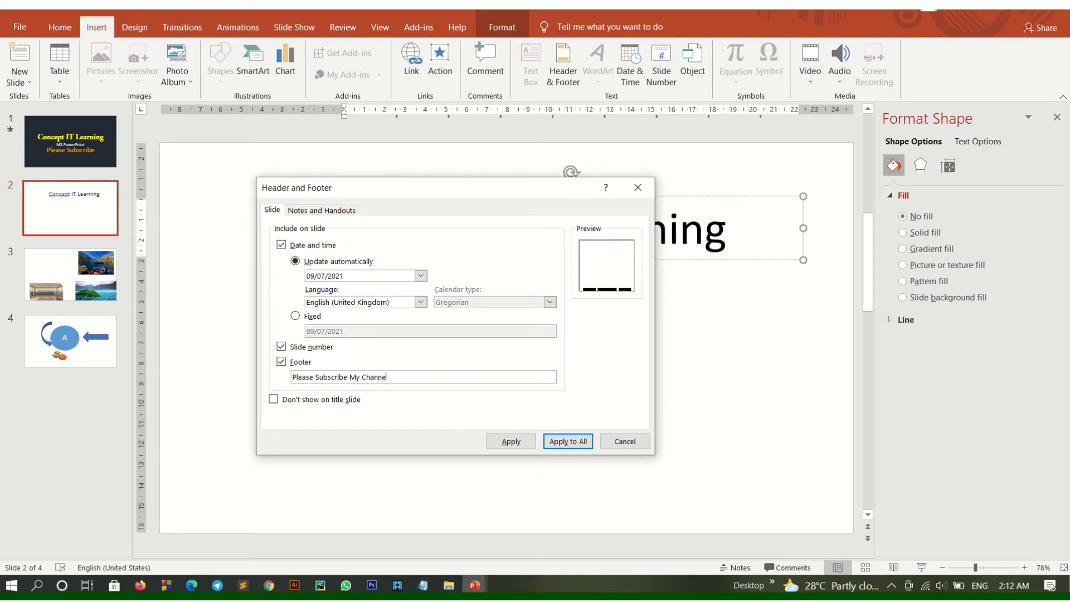
left_click(568, 442)
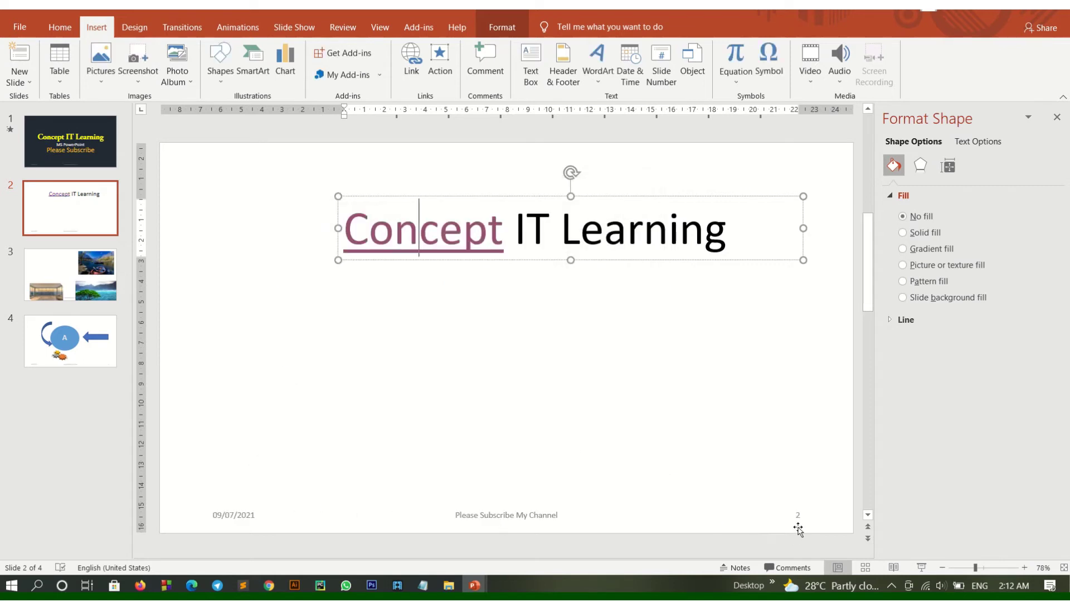
key("Page_Up")
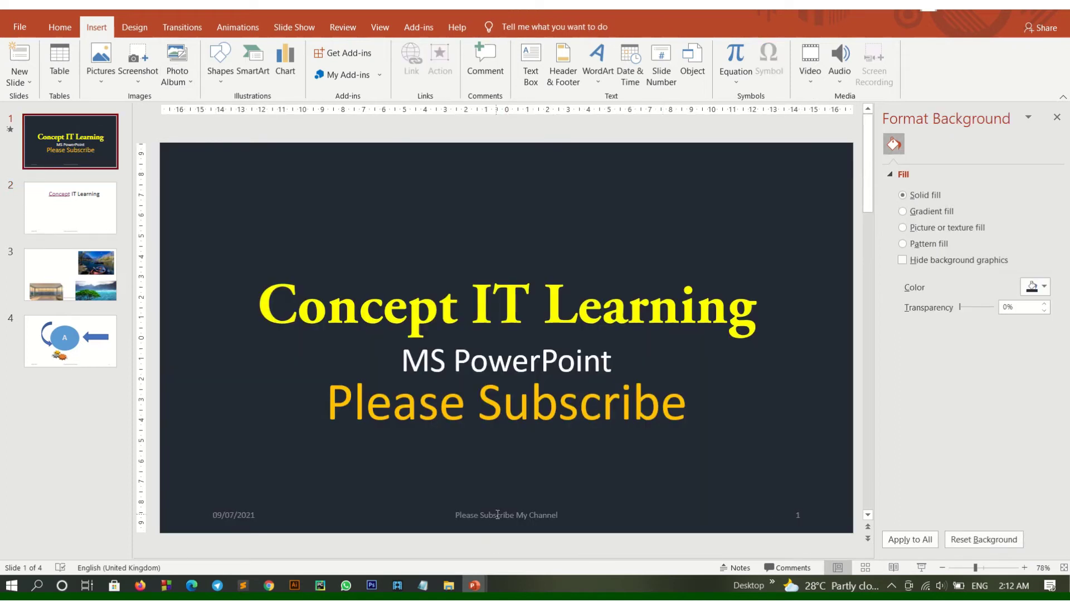
Step: Enlarge slide 1's footer 'Please Subscribe My Channel' to 24 pt, then go to slide 2
left_click(237, 514)
left_click(469, 517)
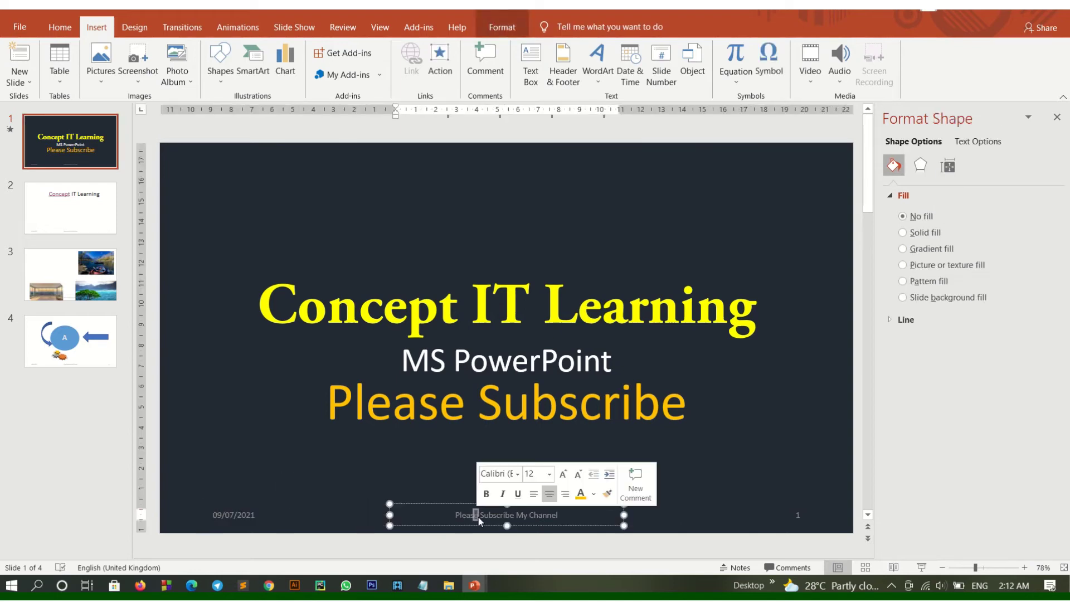
triple_click(471, 516)
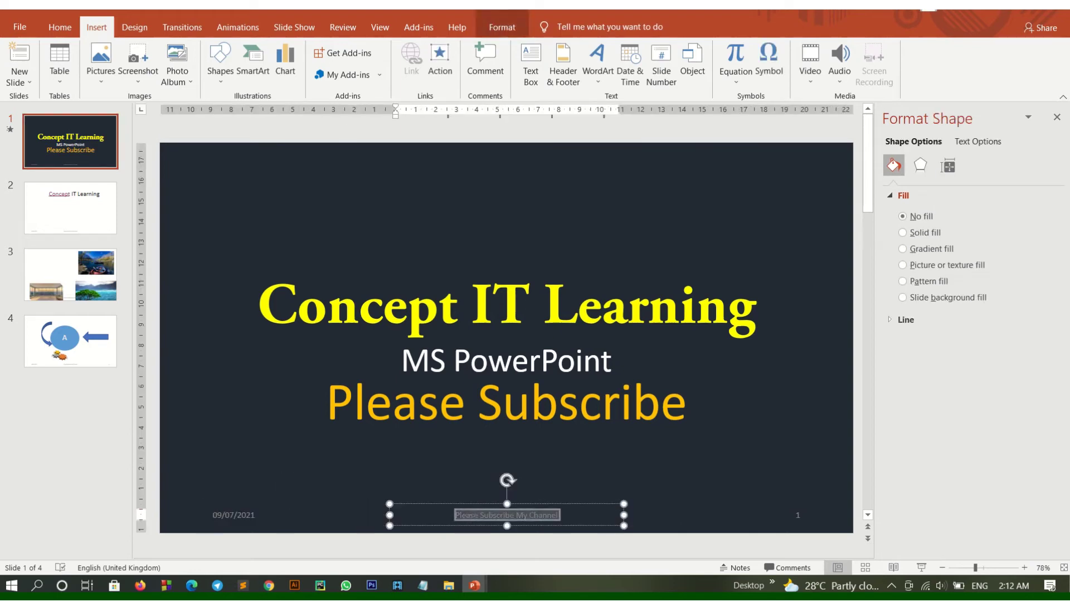
left_click(60, 28)
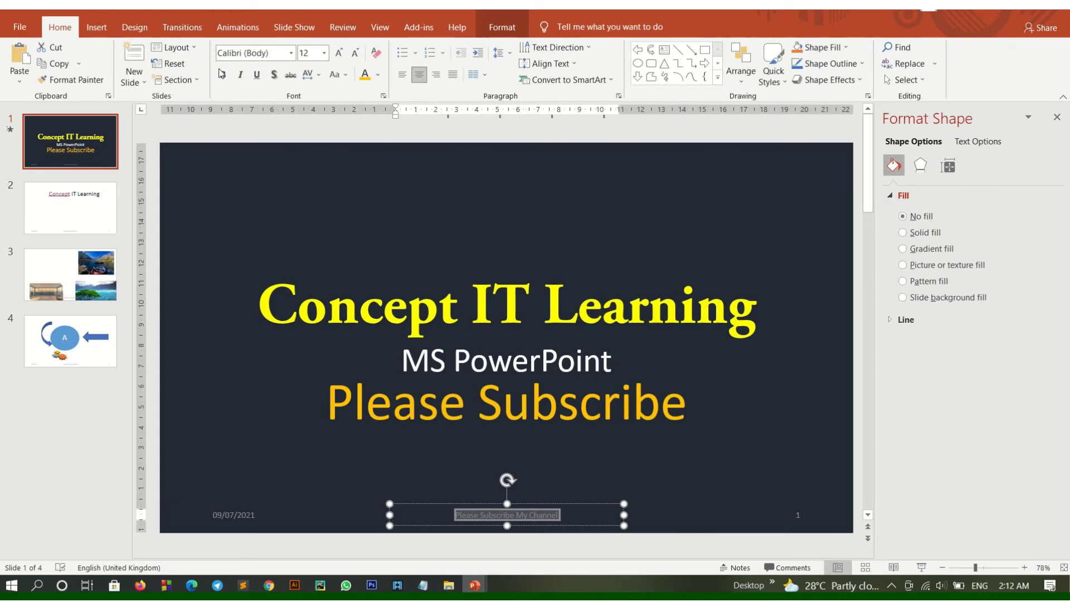
left_click(324, 53)
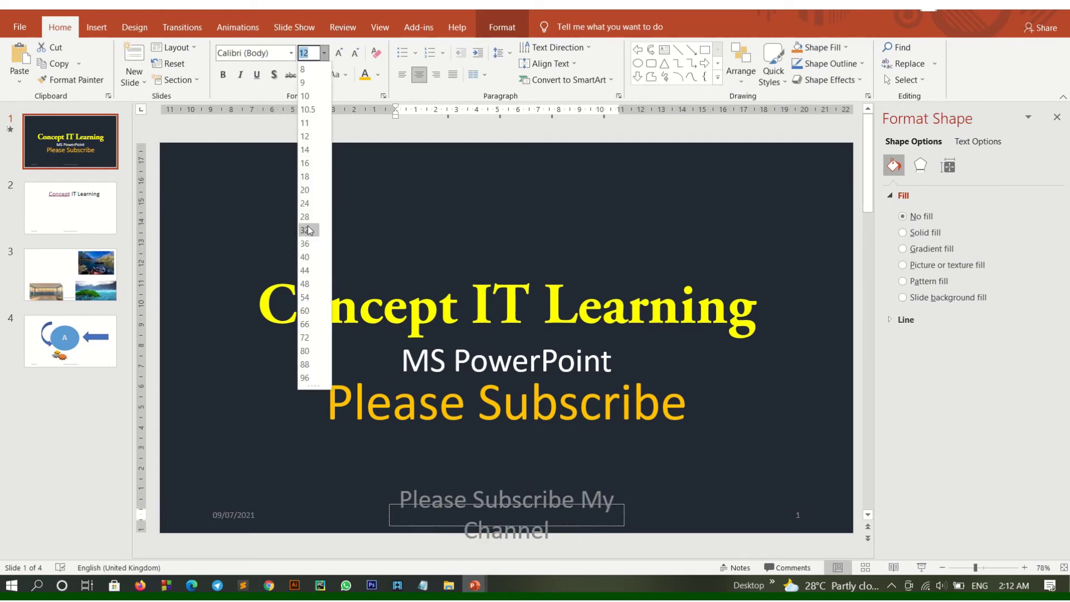
left_click(306, 204)
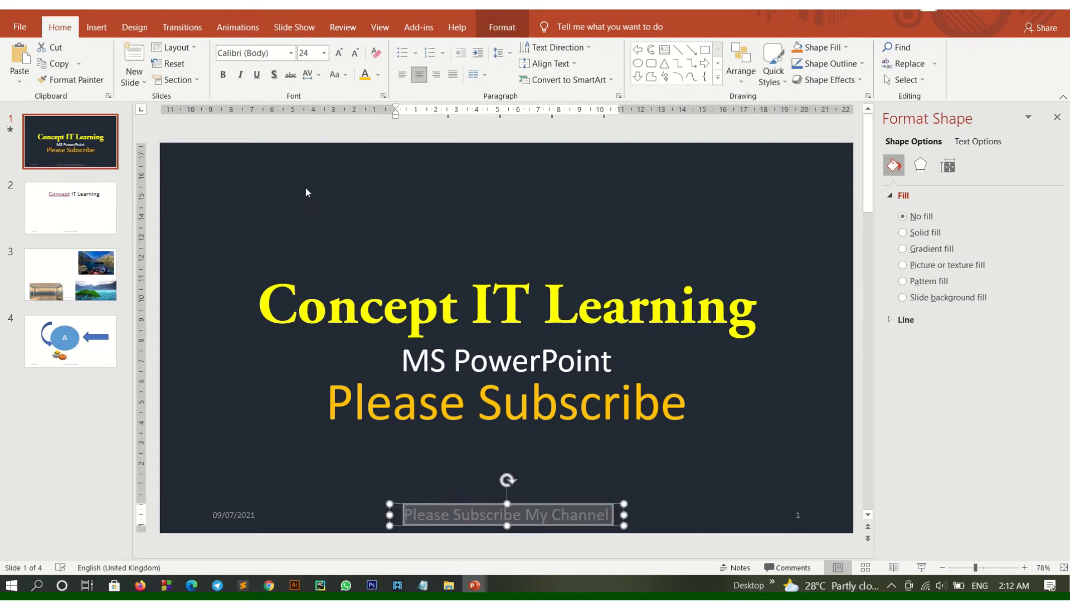
left_click(505, 436)
left_click(78, 211)
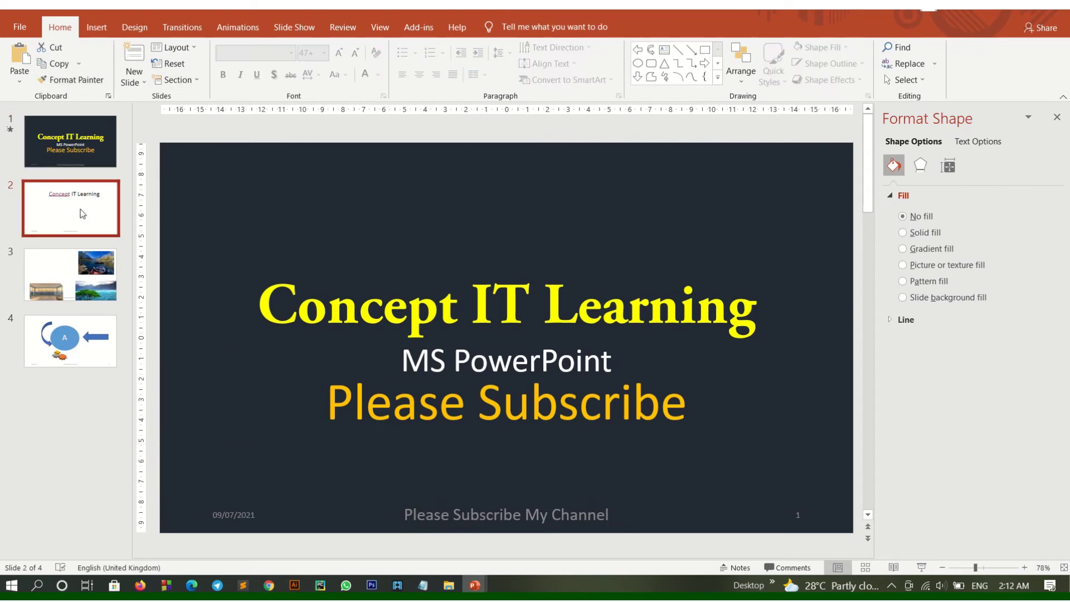
Step: Open the WordArt gallery and dismiss it without choosing a style
left_click(96, 26)
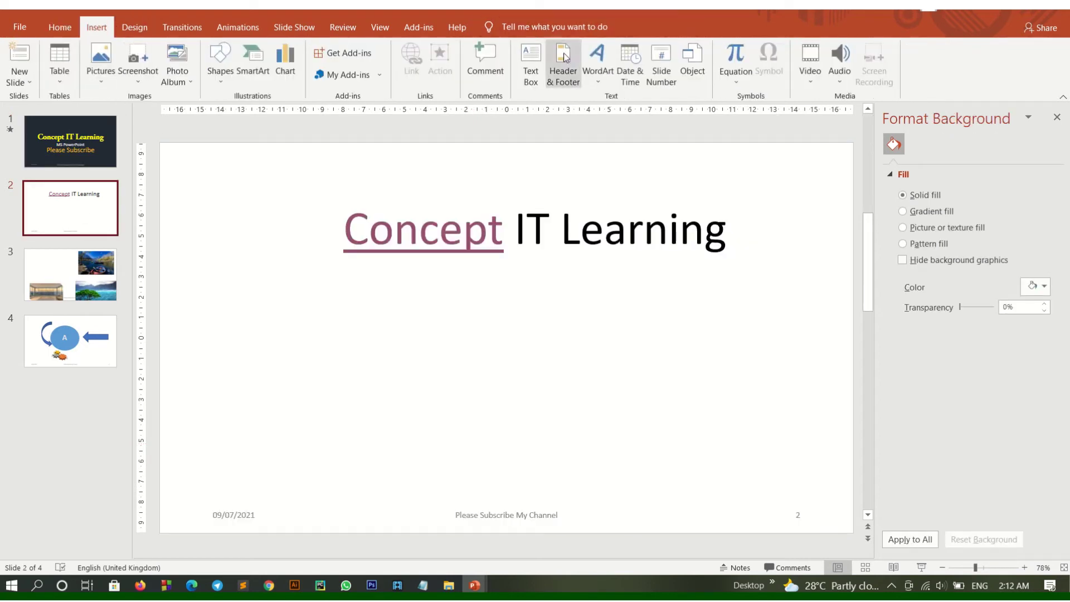
left_click(601, 85)
left_click(405, 362)
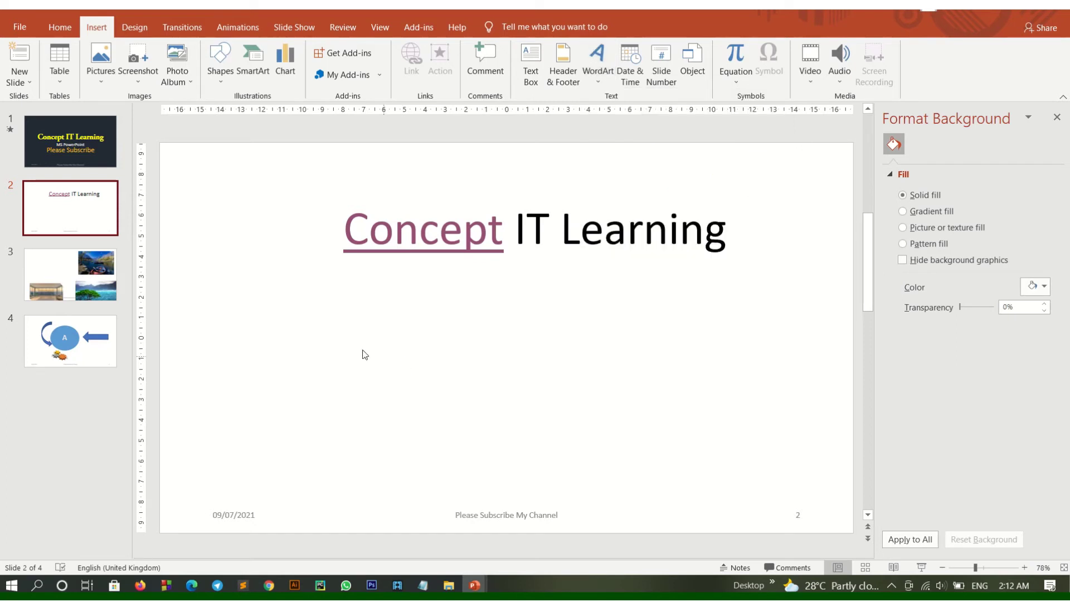
Step: Draw a text box below the slide 2 title containing the letter A
left_click(530, 64)
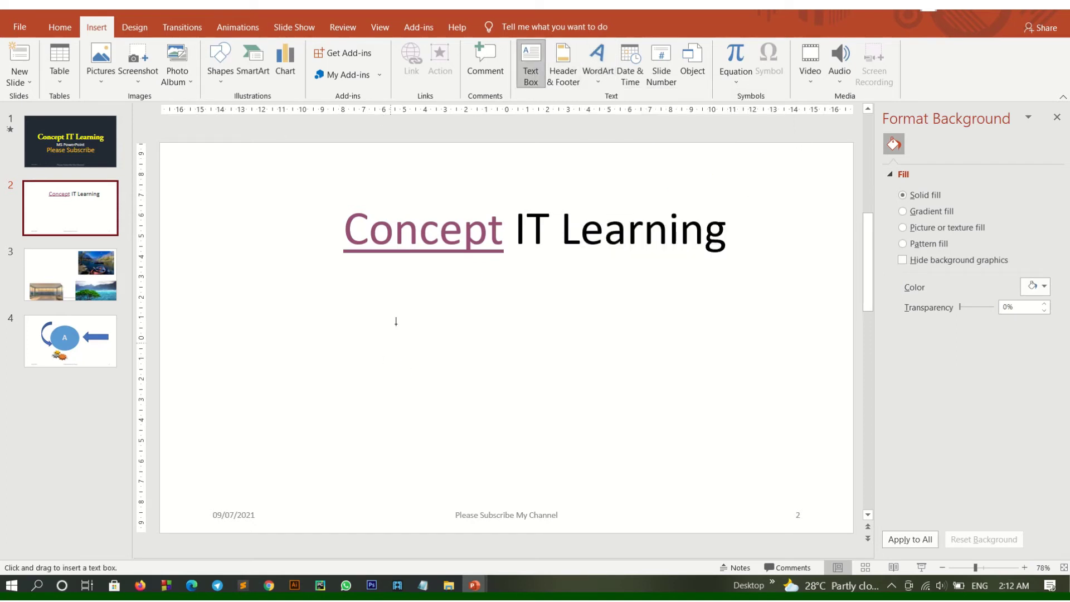
mouse_move(397, 315)
left_mouse_down()
mouse_move(569, 396)
mouse_move(672, 428)
left_mouse_up()
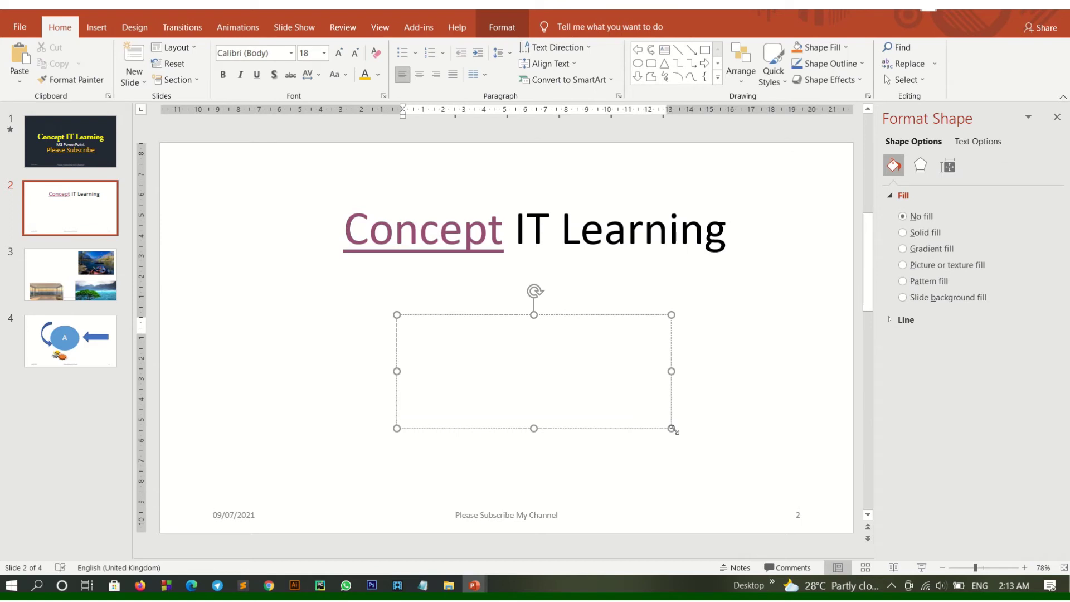
type("A")
left_click(421, 330)
key("ctrl+a")
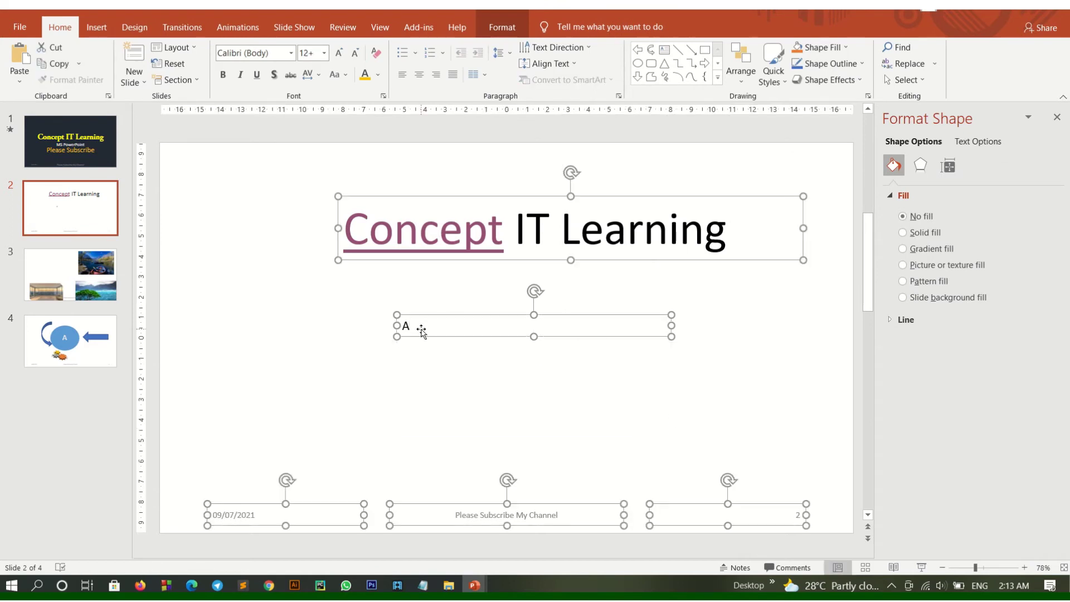
double_click(406, 326)
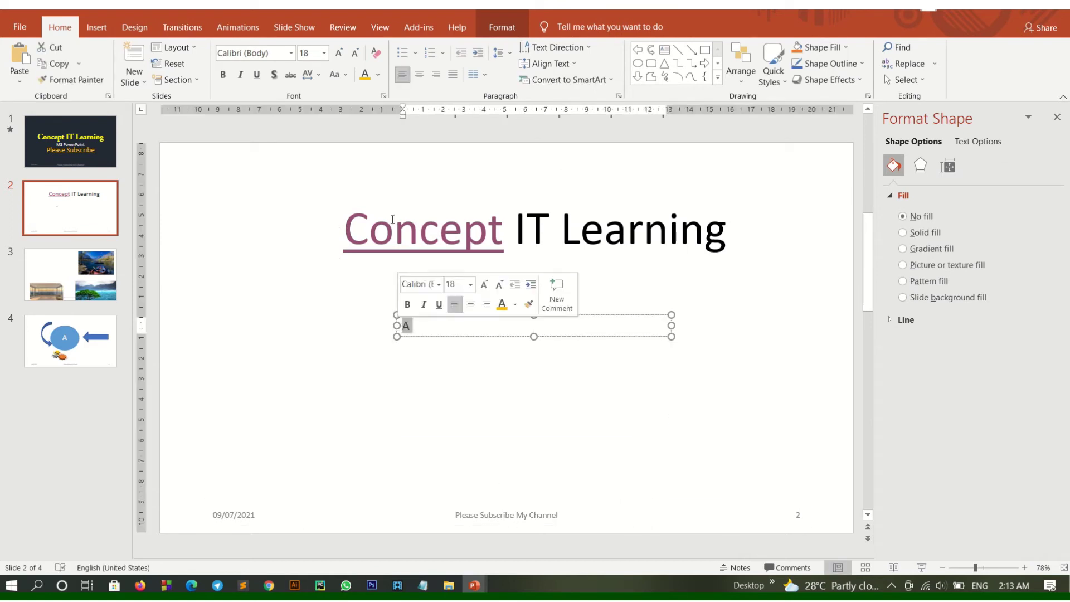
Step: Insert a WordArt A with an outline style and move it up and right
left_click(96, 28)
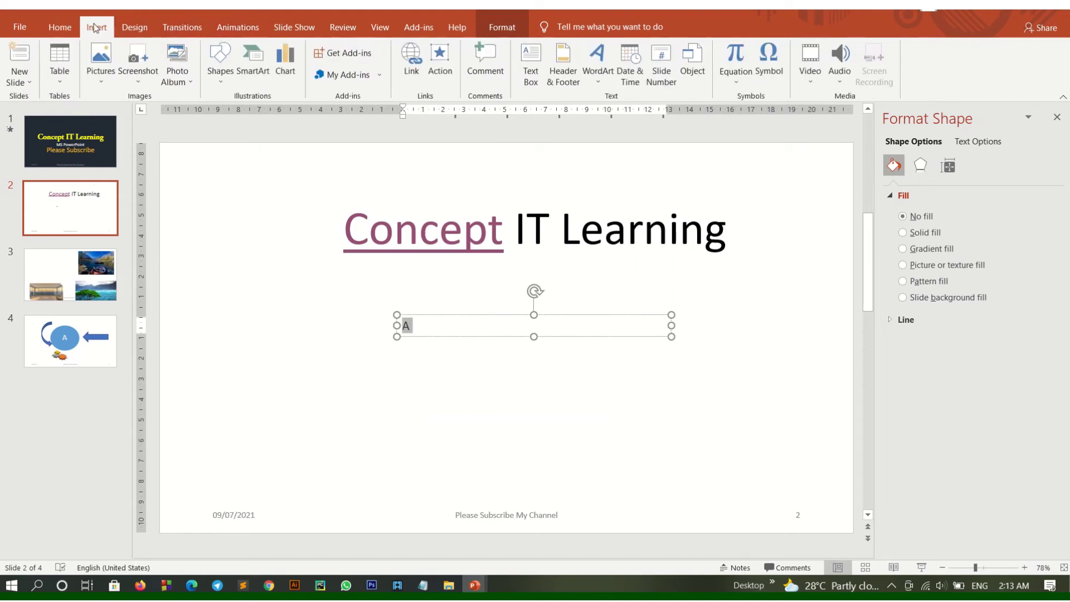
left_click(596, 82)
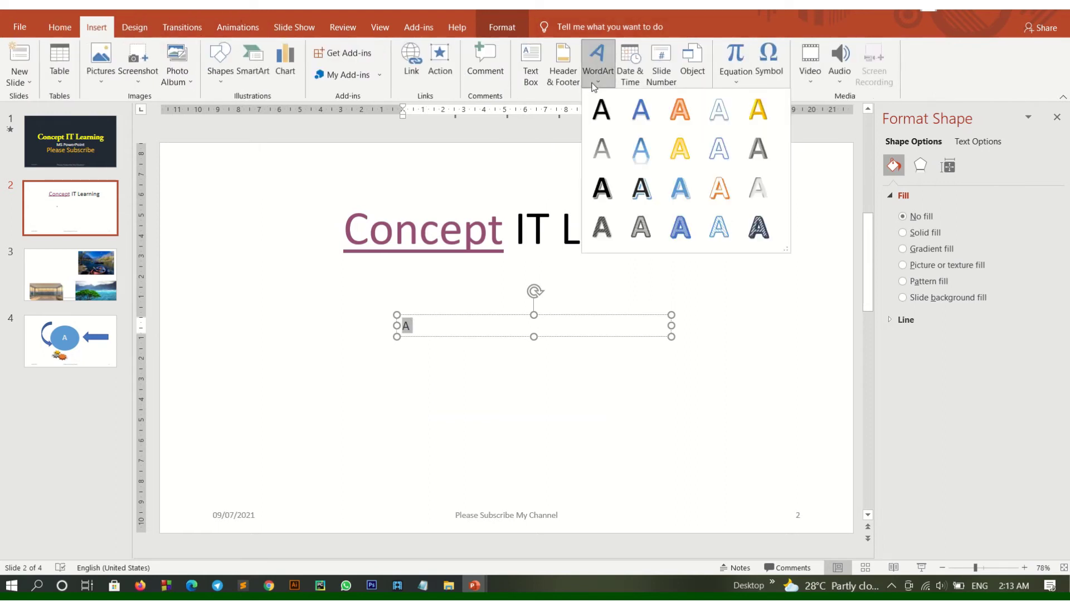
left_click(680, 186)
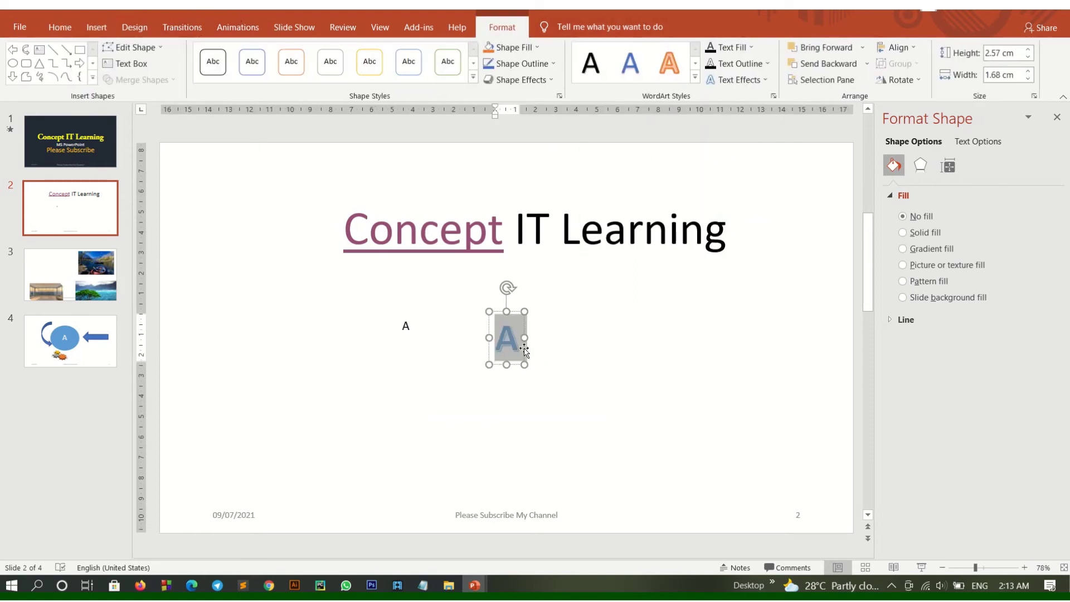
left_click(524, 349)
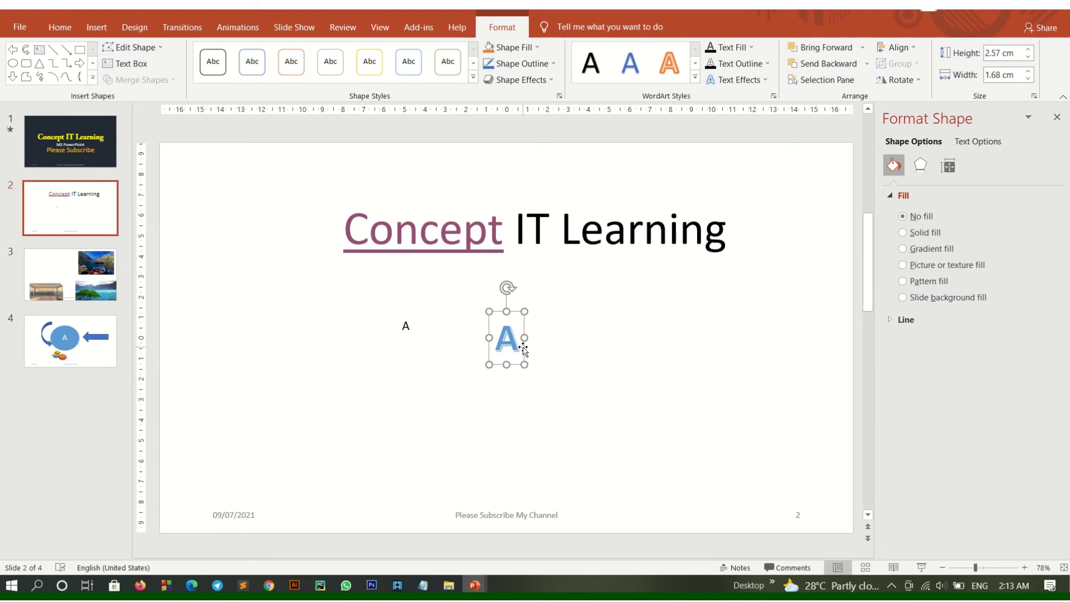
left_click(695, 77)
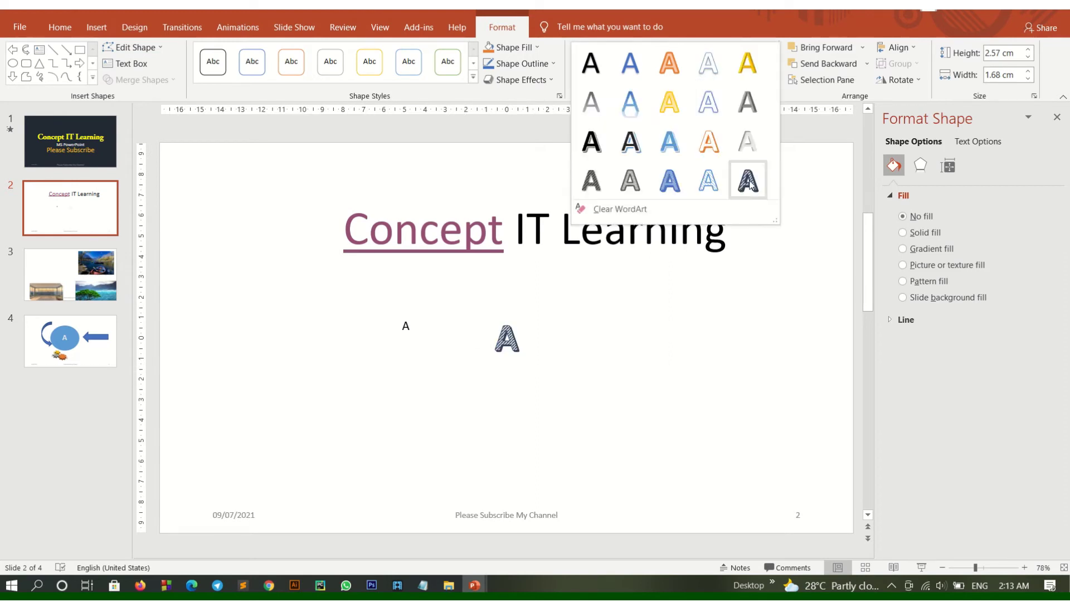
left_click(646, 208)
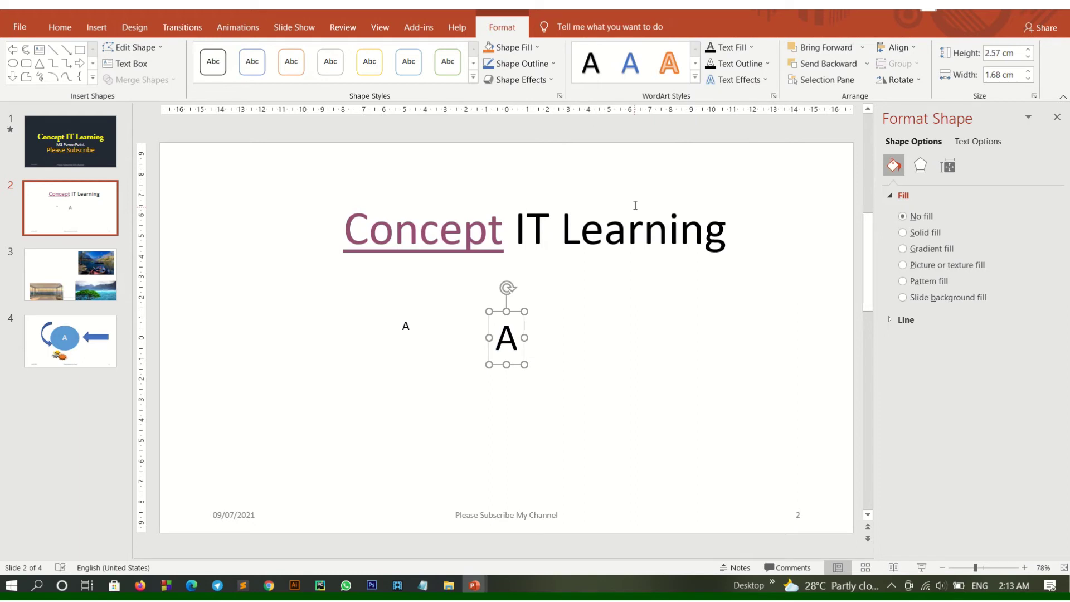
left_click(696, 78)
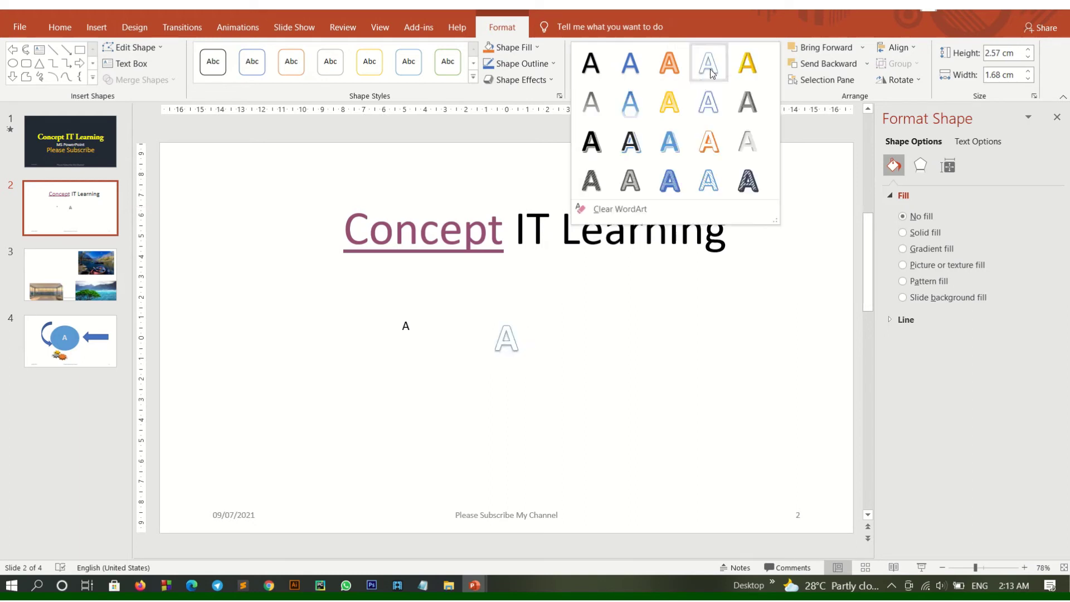
left_click(709, 71)
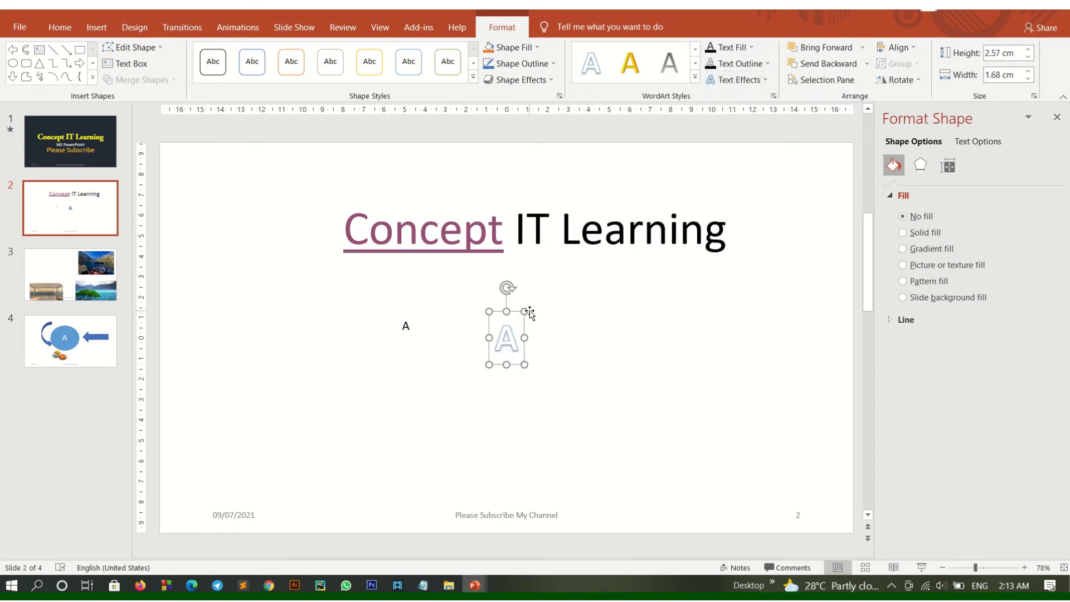
left_click_drag(529, 314, 625, 286)
Step: Style the small text-box A as gold WordArt, then a white-outline WordArt style
left_click(424, 329)
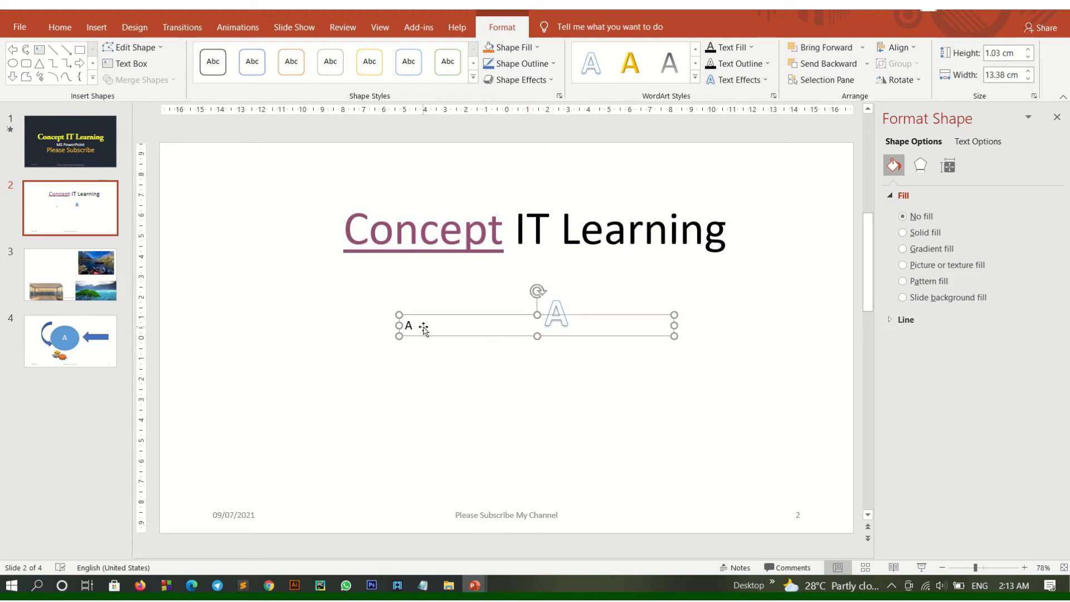
double_click(408, 326)
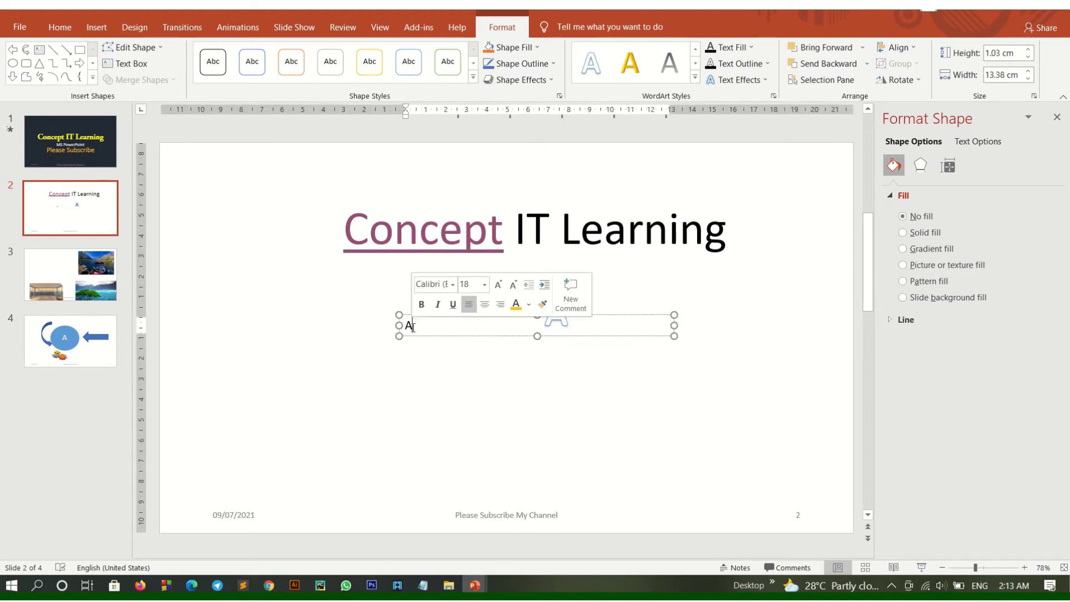
left_click(646, 72)
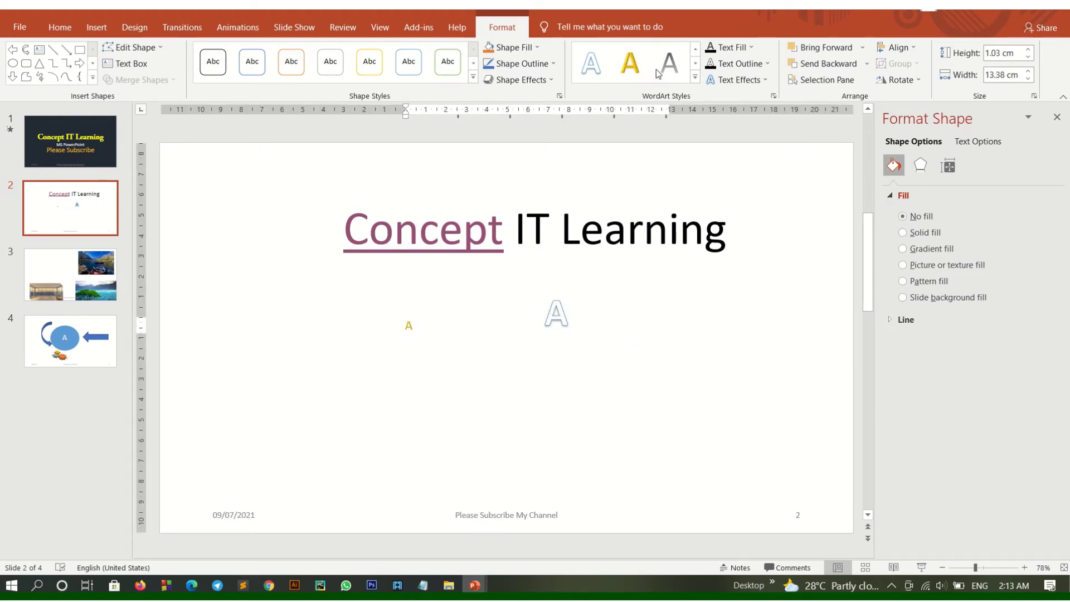
left_click(695, 77)
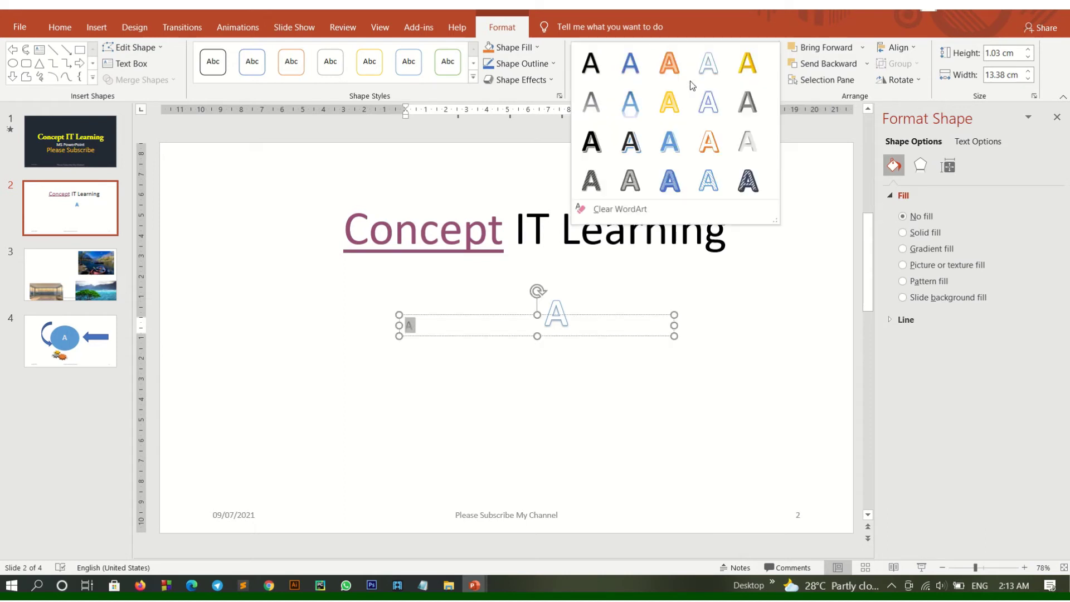
left_click(709, 114)
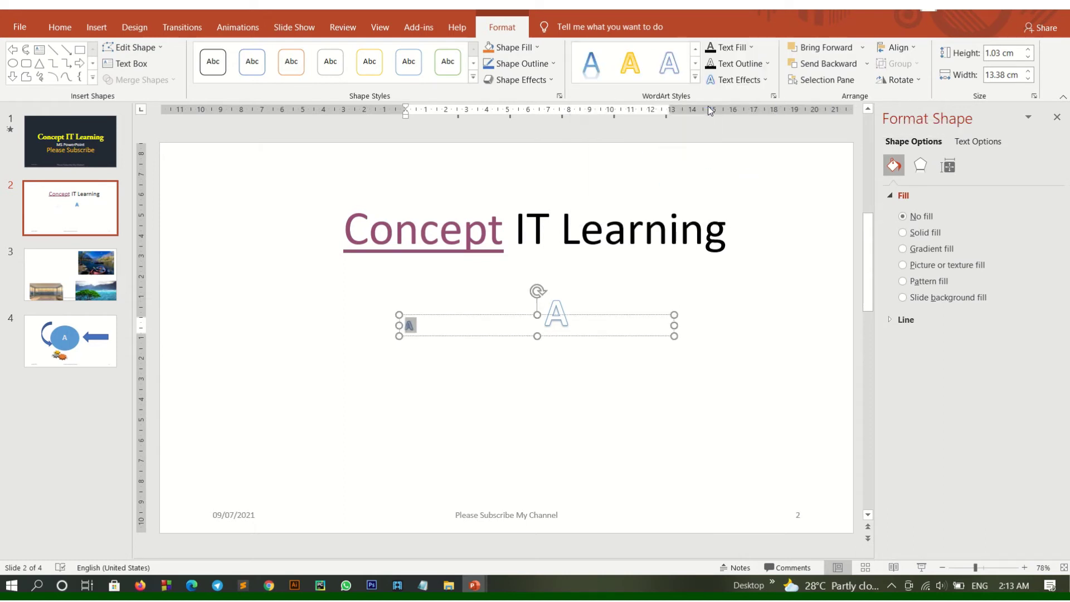
left_click(719, 329)
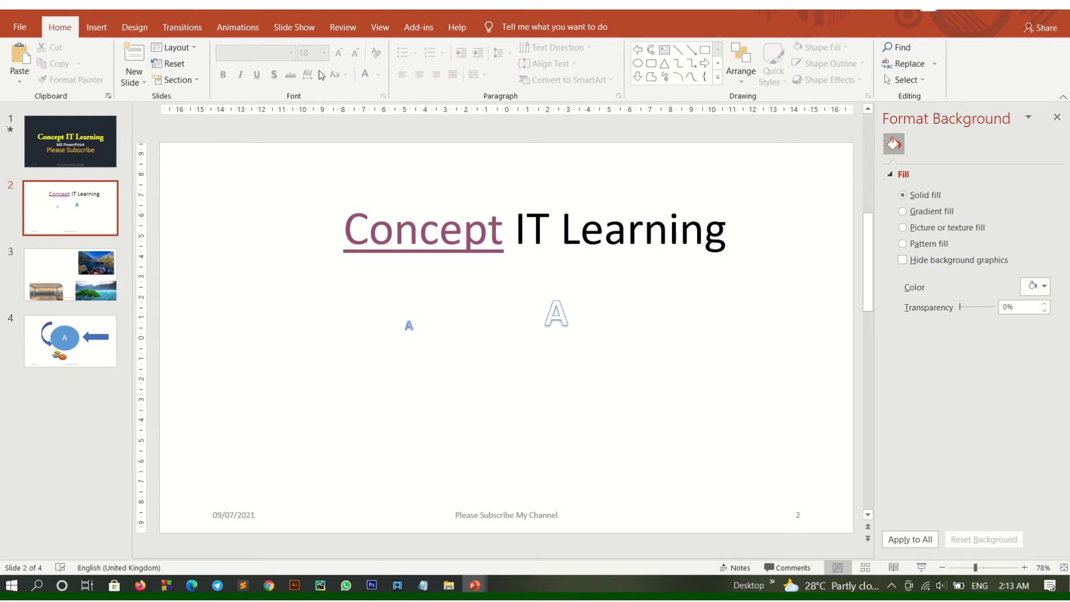
left_click(96, 28)
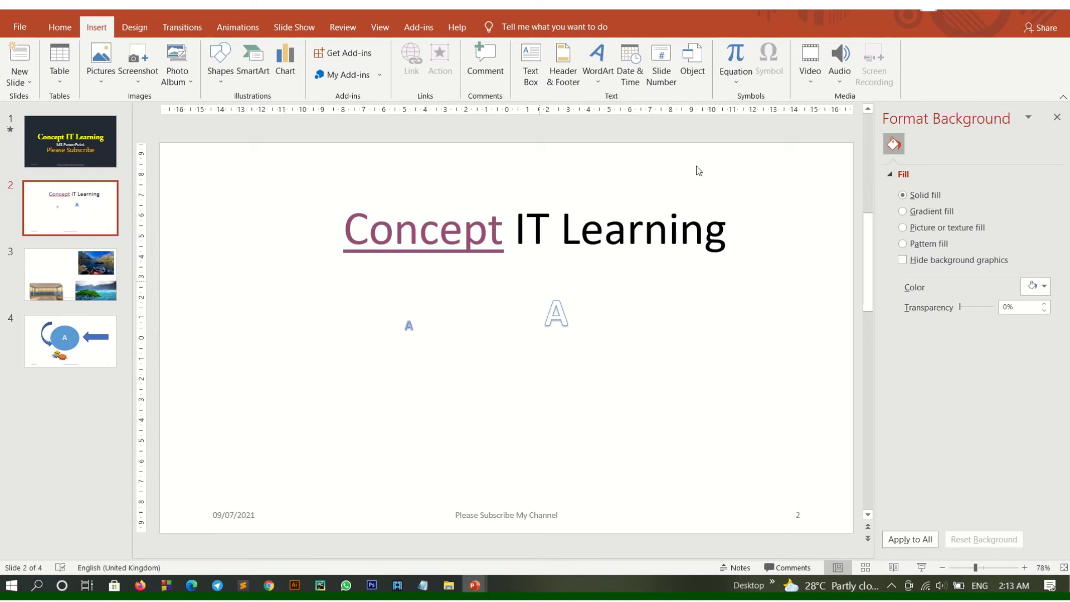
Step: Apply to all slides an auto-updating 02:13-format time and footer text 'Please Subscribe' without 'My Channel'
left_click(635, 75)
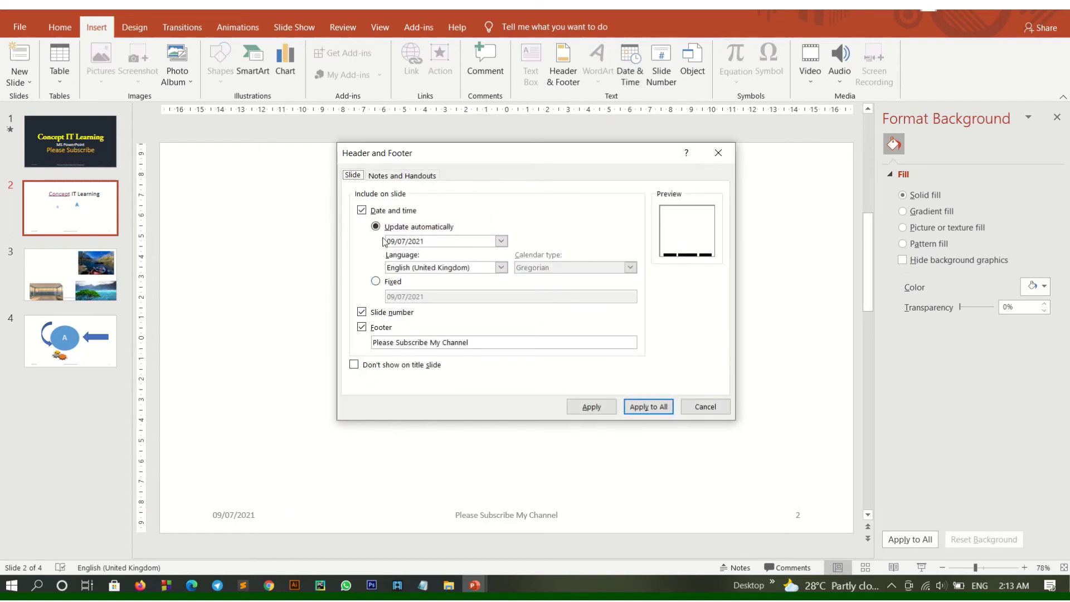
left_click(500, 240)
left_click(457, 268)
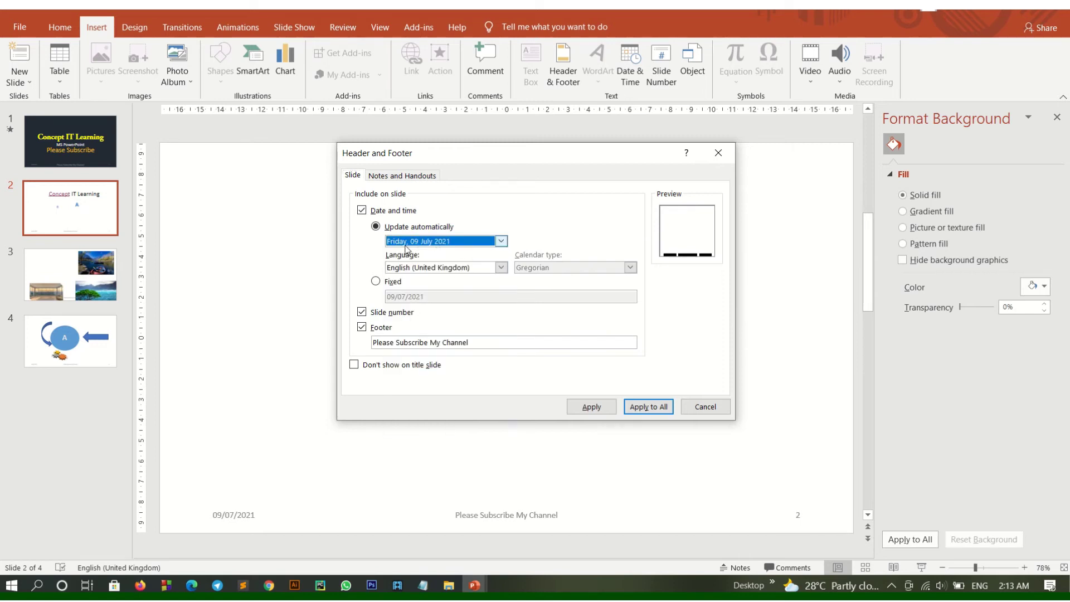
left_click(501, 241)
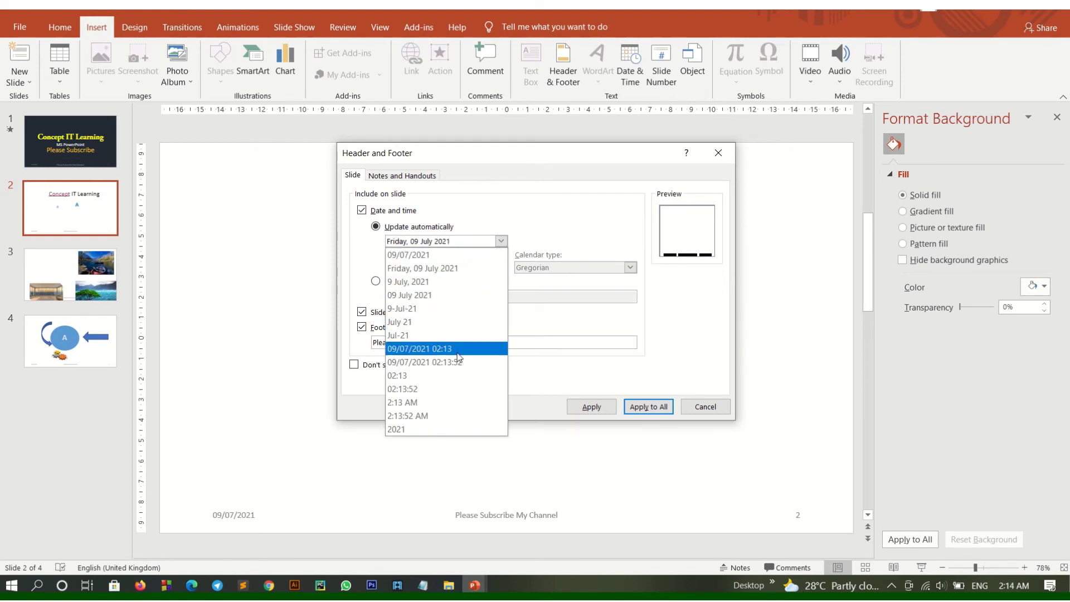
left_click(412, 376)
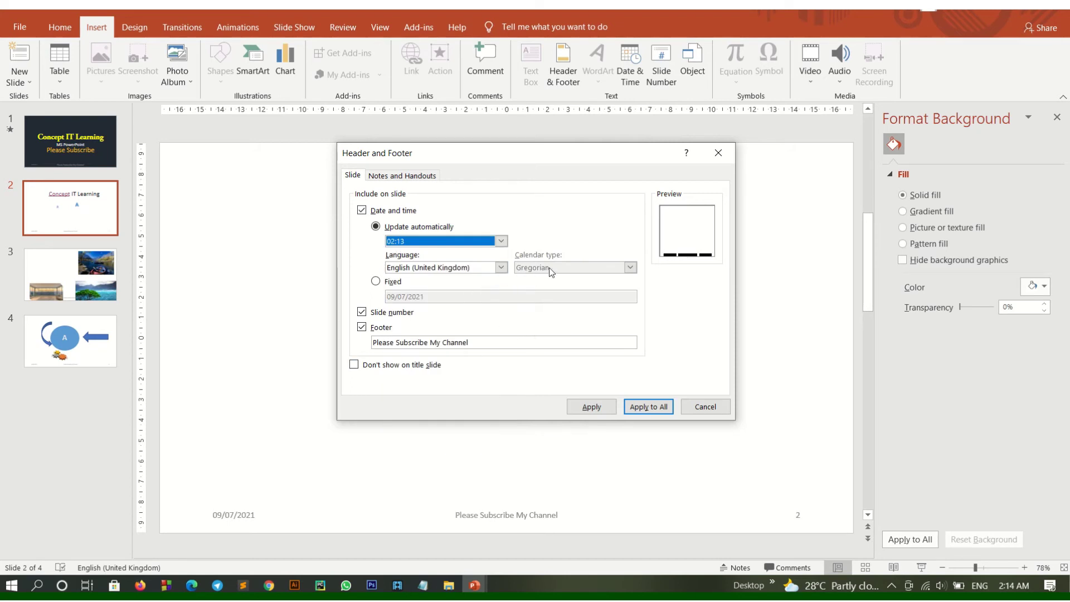
left_click(419, 342)
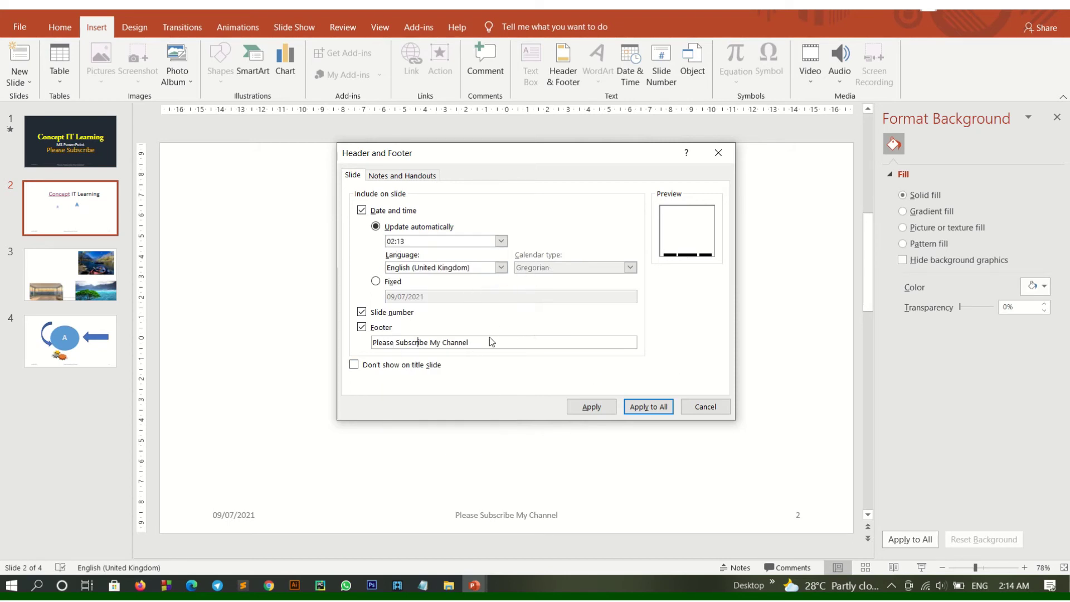
left_click(472, 342)
left_click_drag(472, 343, 428, 332)
key("BackSpace")
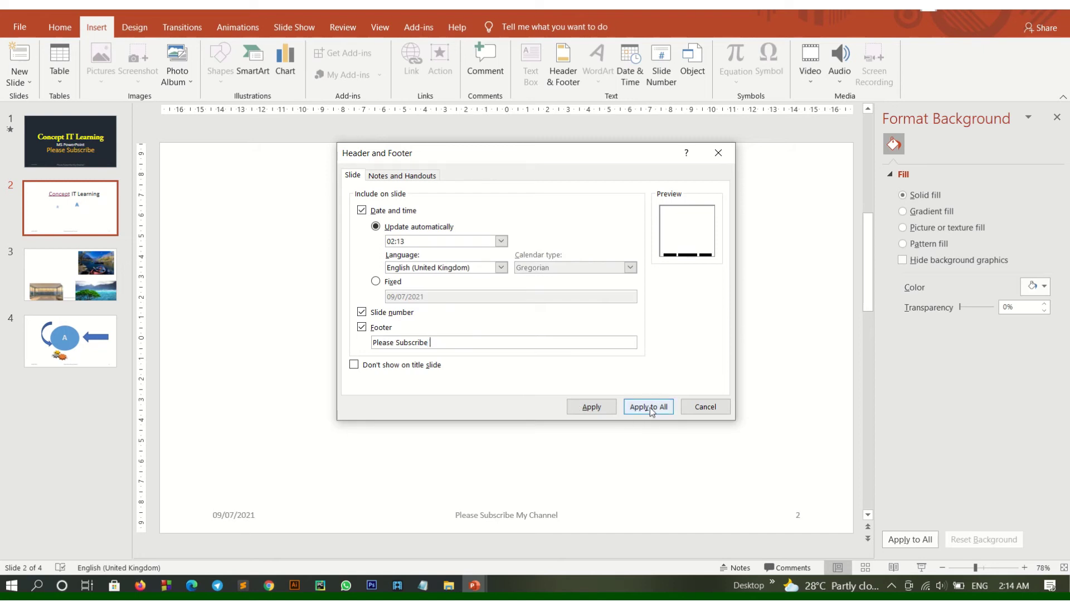
left_click(645, 411)
left_click_drag(194, 494, 856, 529)
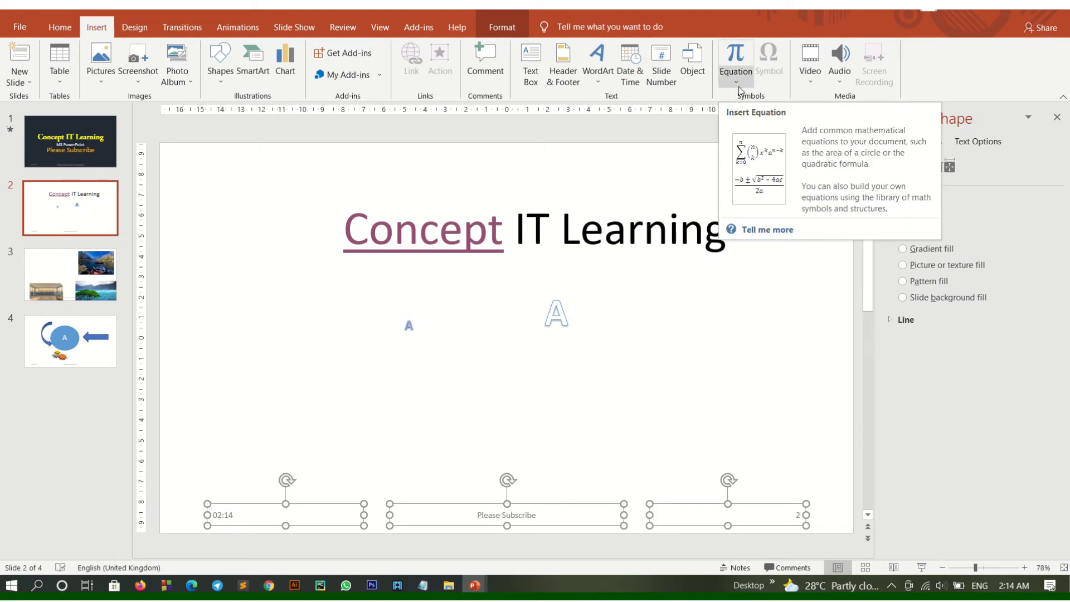
Step: Insert the Area of Circle equation A=πr² on slide 2 and place it below the title
left_click(736, 81)
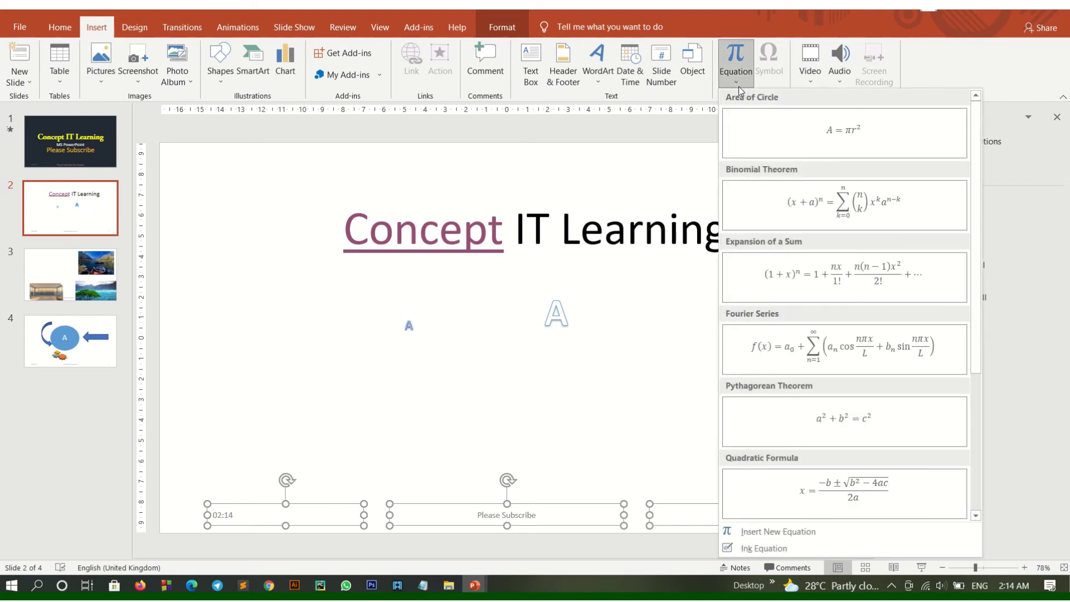
left_click(869, 133)
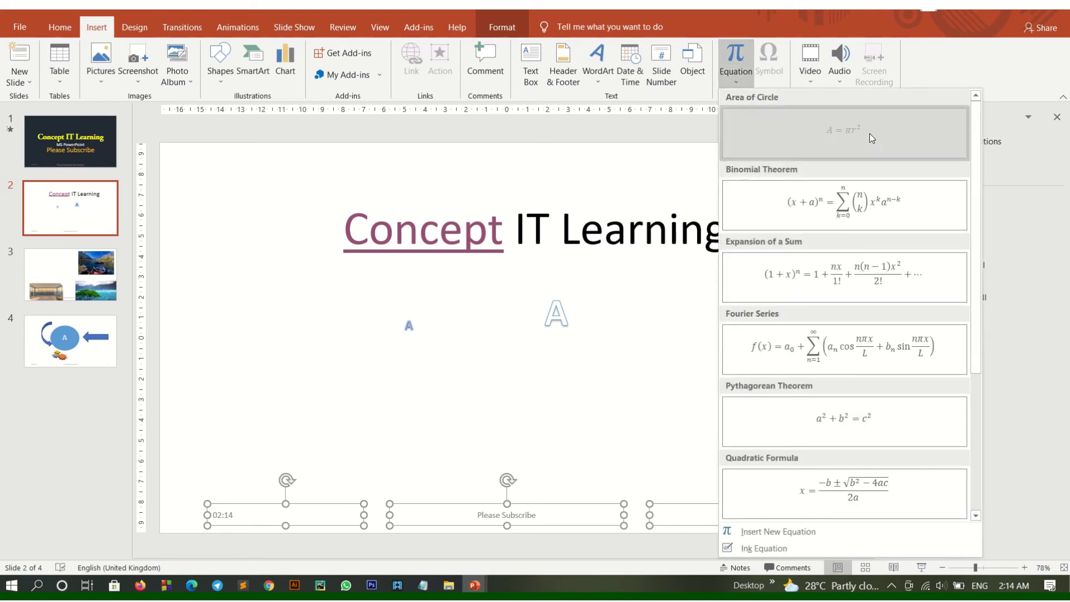
left_click(611, 310)
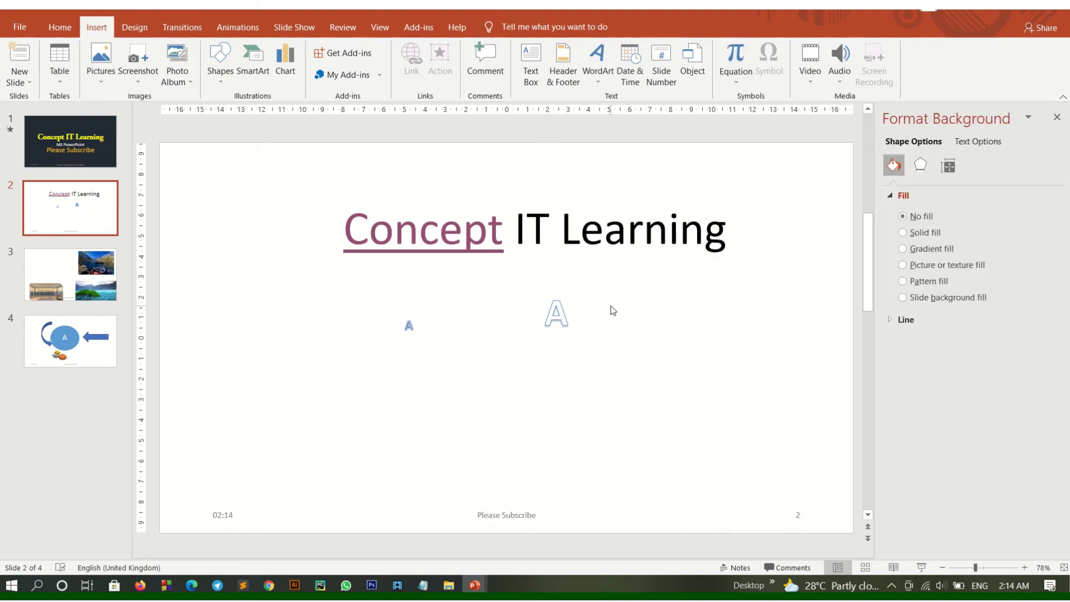
left_click(736, 82)
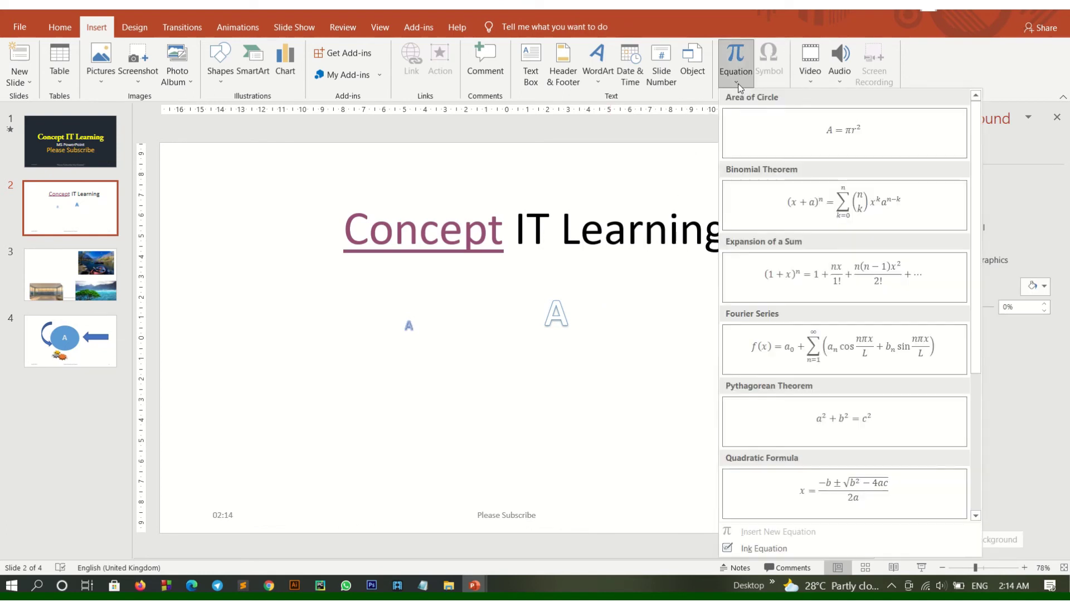
left_click(828, 134)
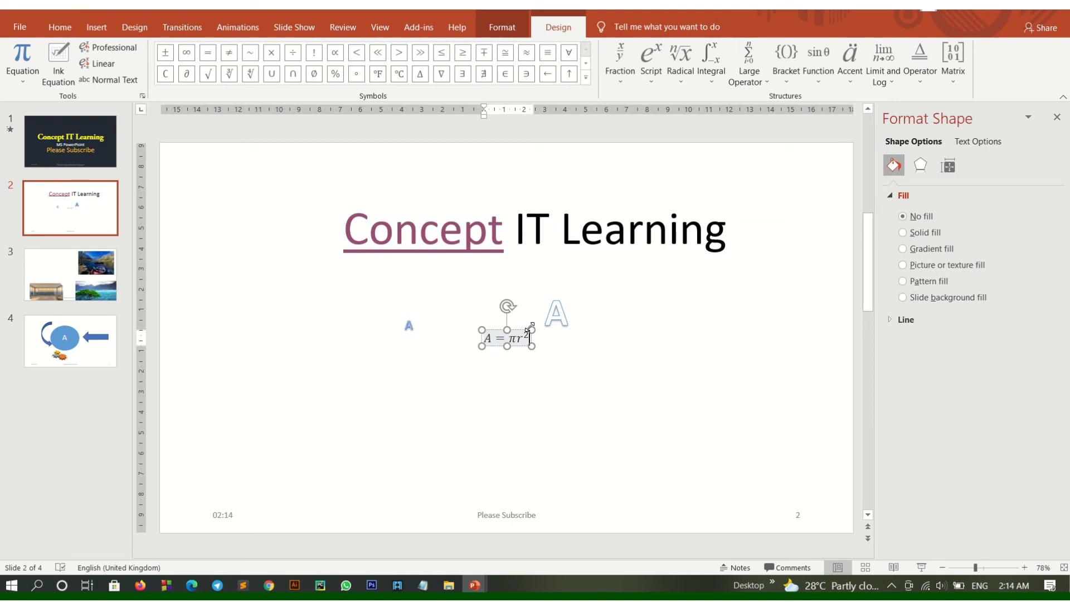
left_click_drag(530, 326, 553, 240)
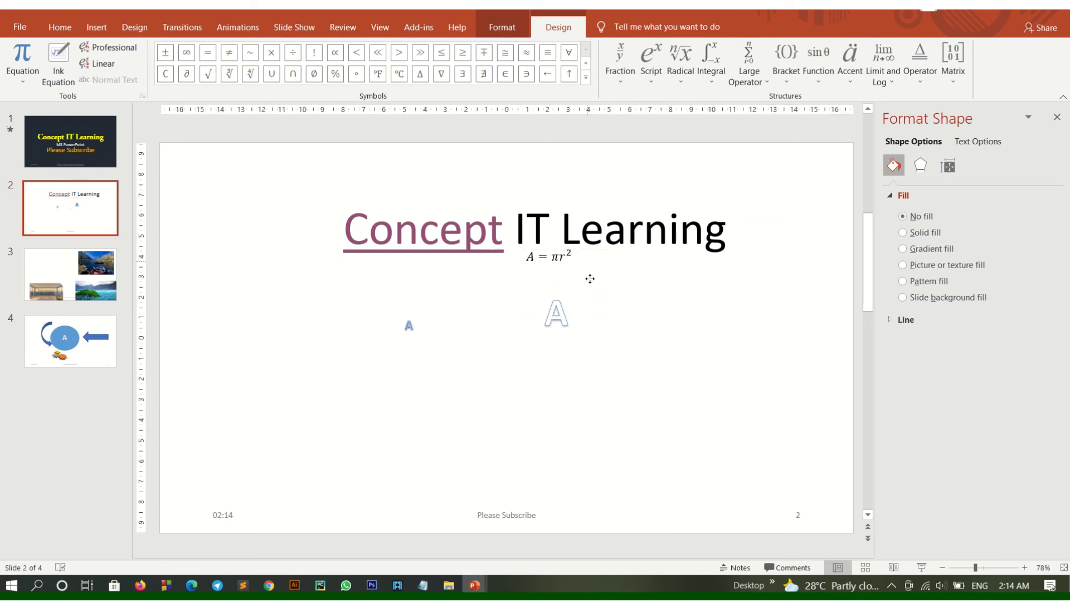
left_click_drag(590, 279, 604, 372)
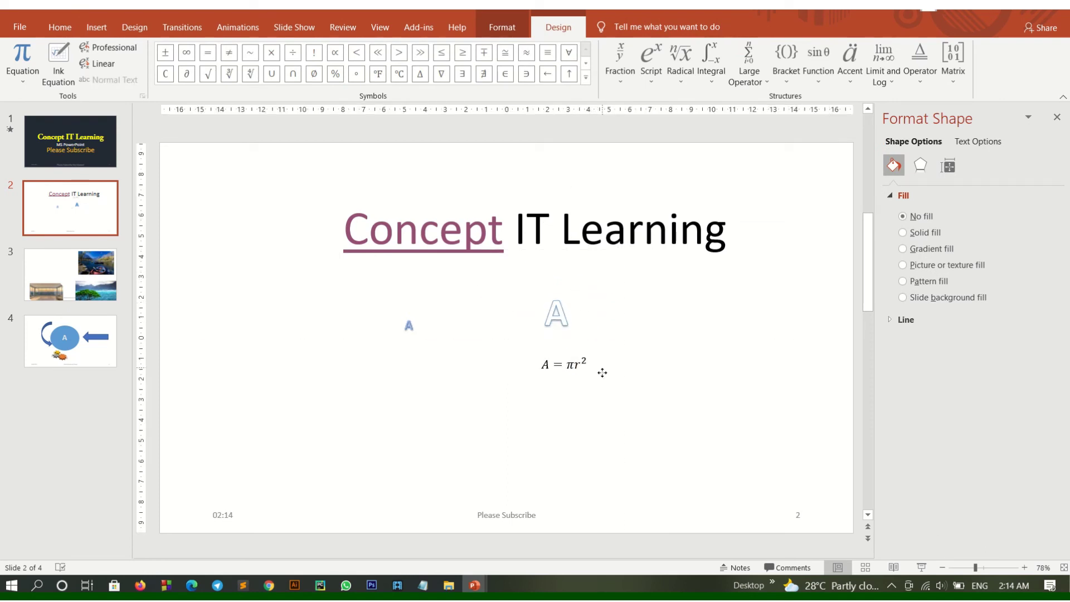
Step: Add the Pythagorean Theorem equation a²+b²=c² and enlarge the equation box up and left
left_click(651, 61)
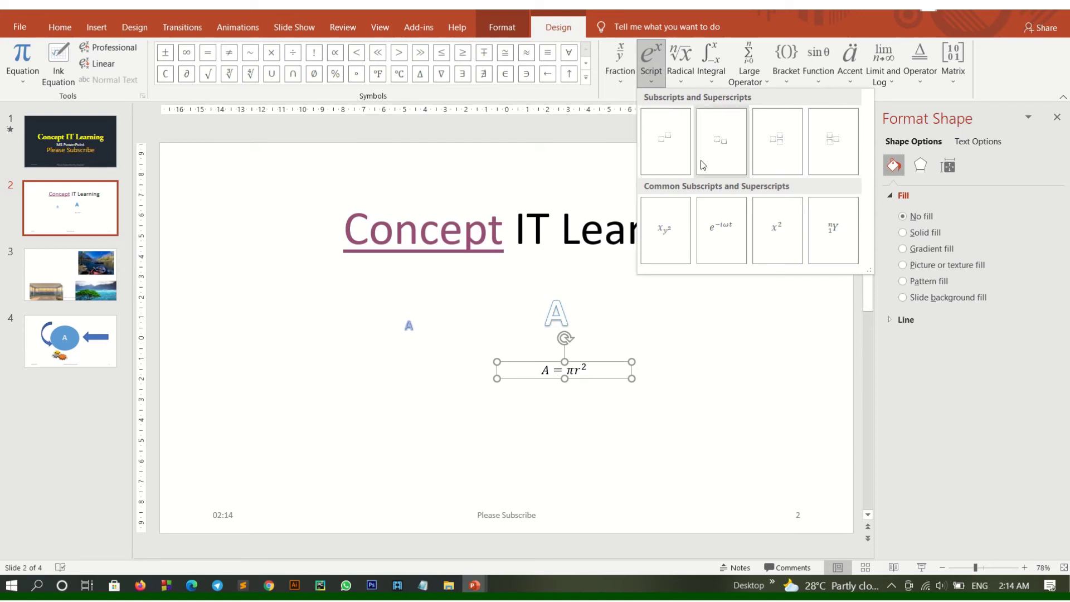
left_click(108, 27)
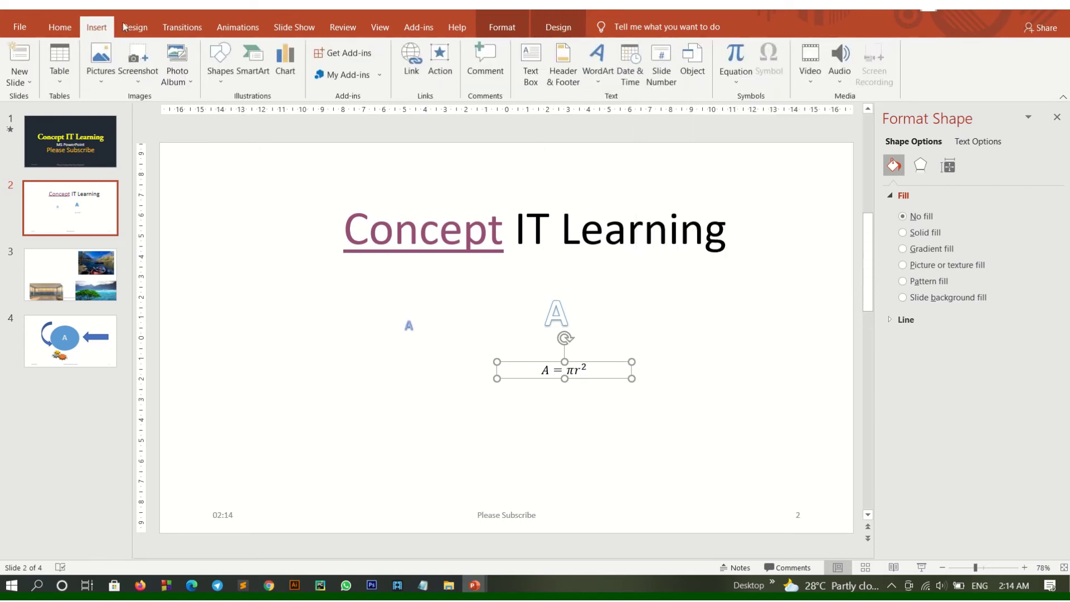
left_click(736, 81)
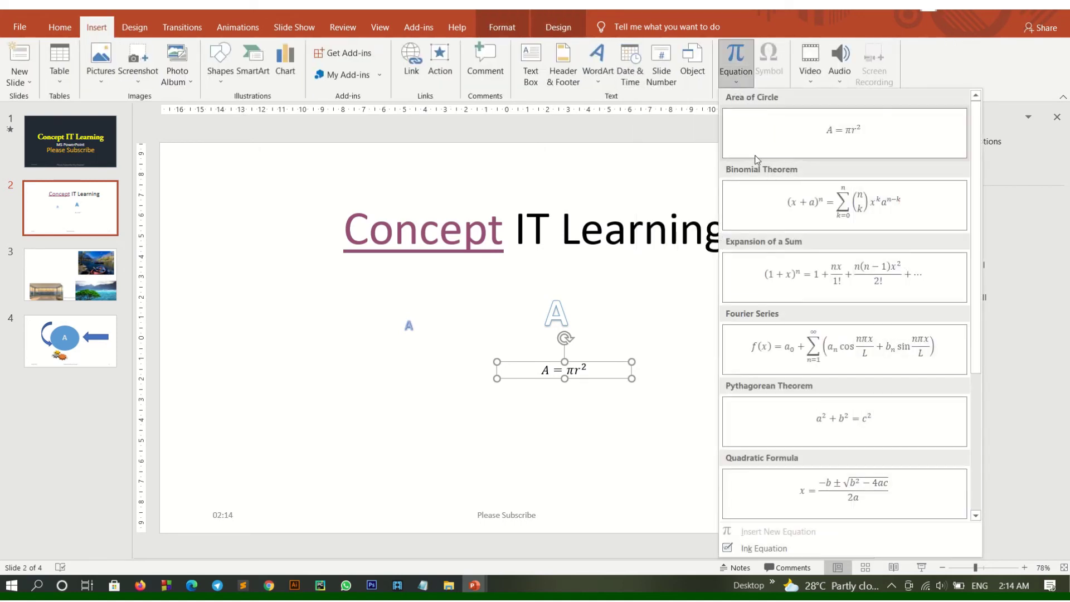
left_click(811, 423)
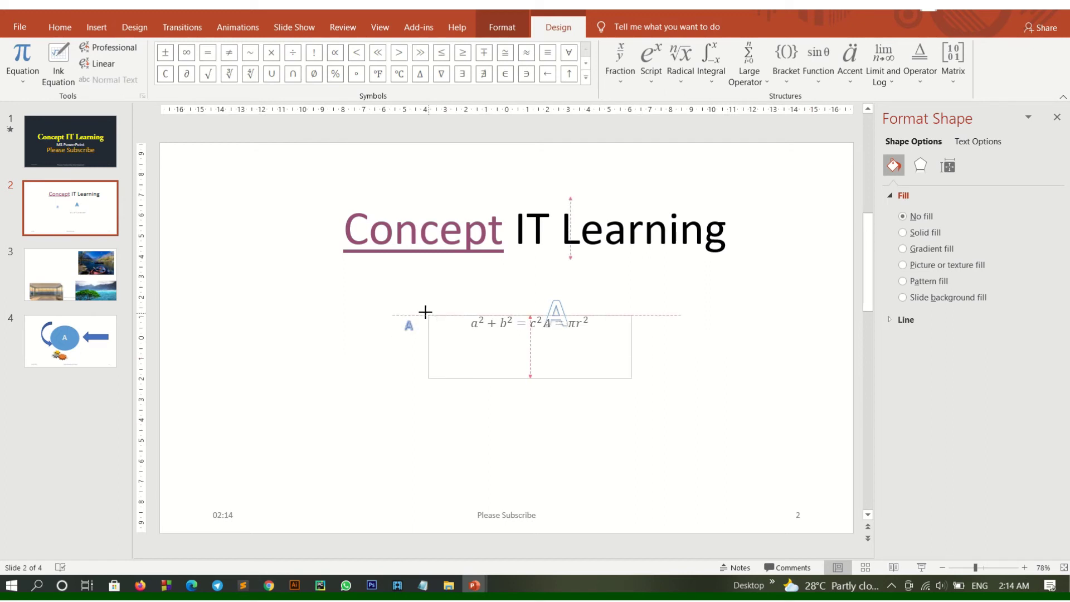
left_click_drag(495, 361, 422, 315)
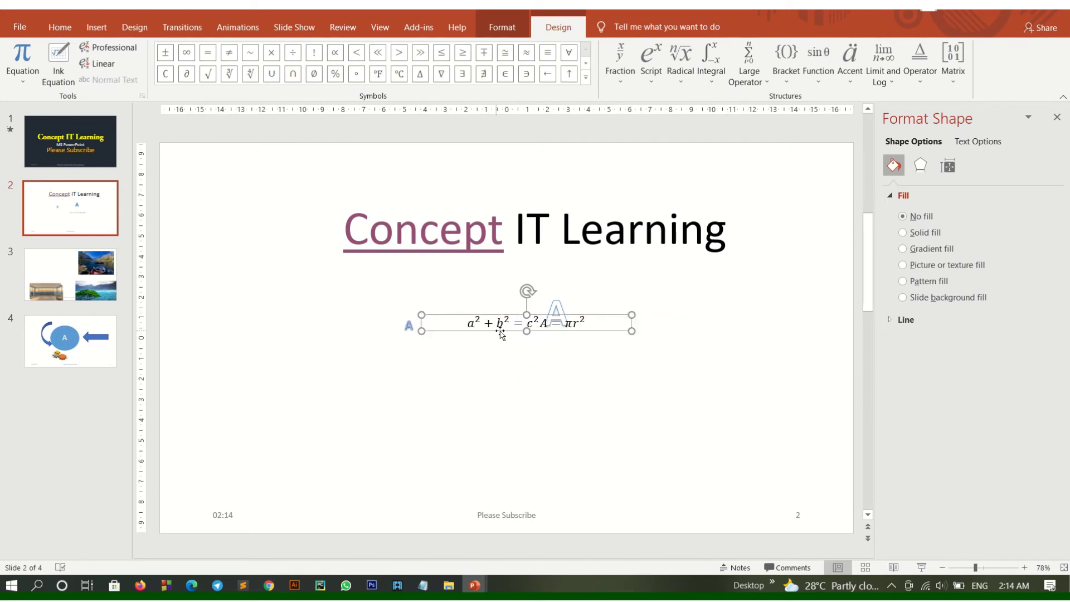
left_click(92, 25)
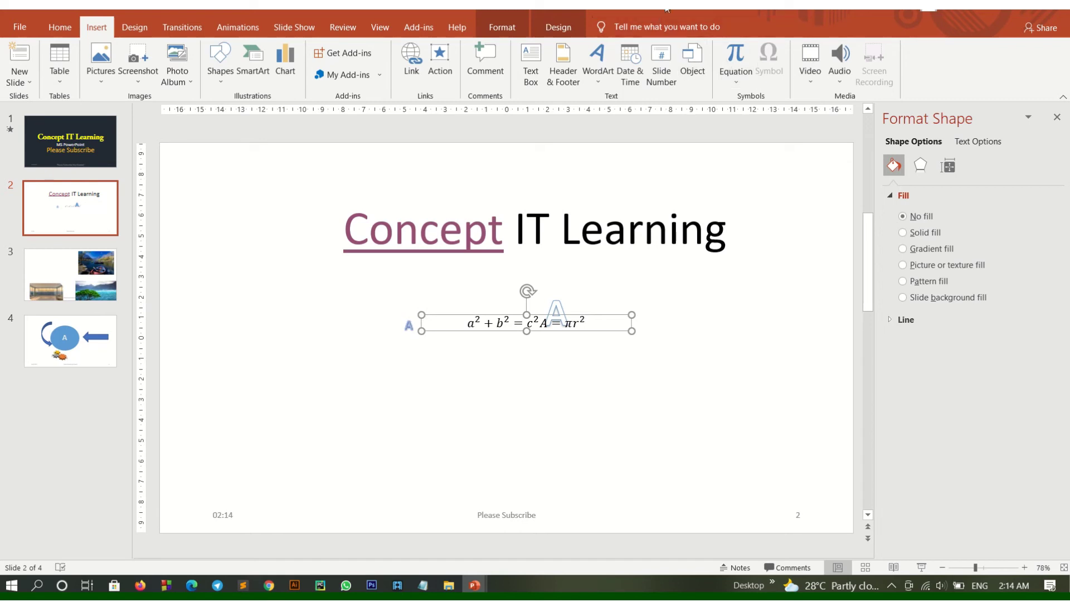
Step: Add a new slide 5 after slide 4 and insert the singer video from this computer
left_click(100, 362)
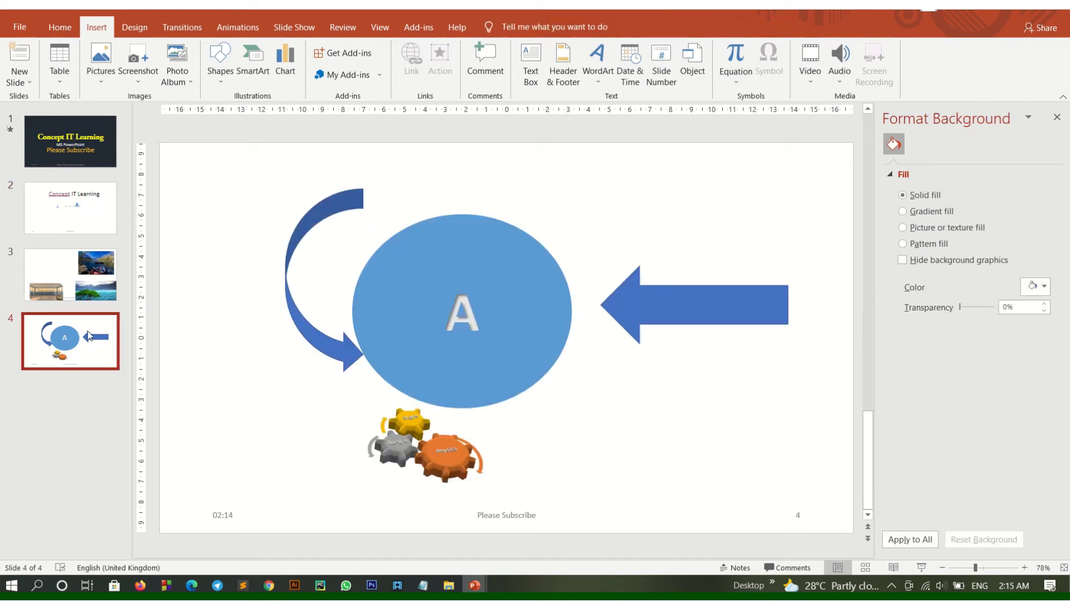
key("Return")
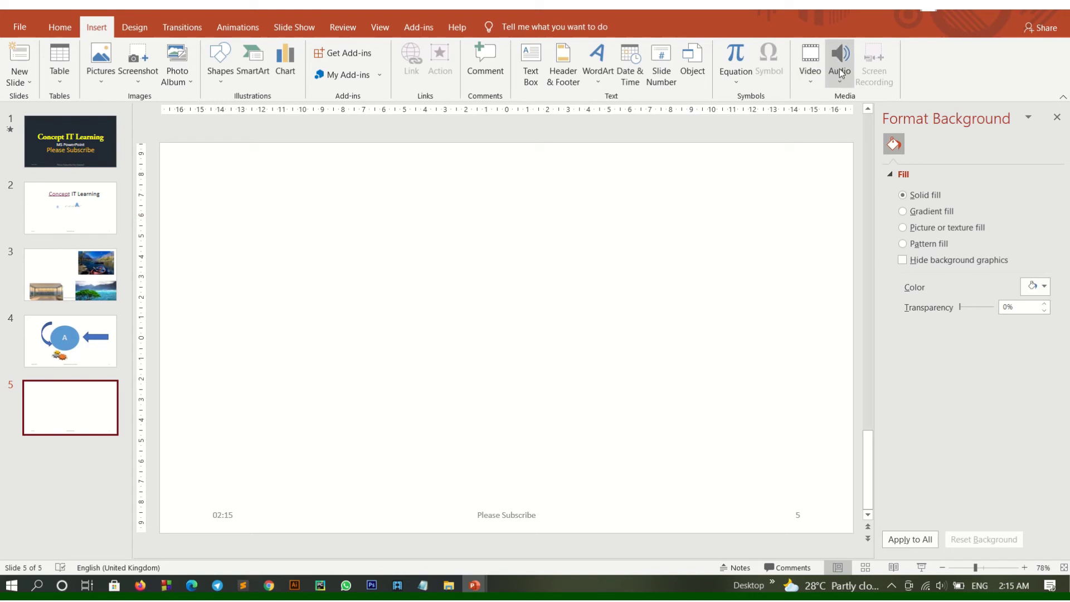
left_click(814, 83)
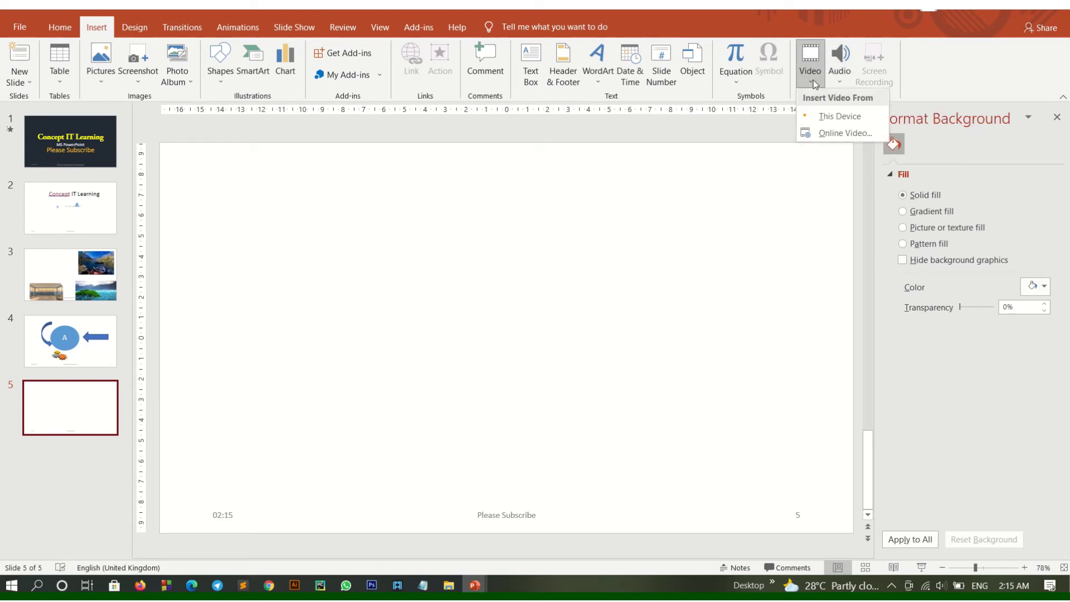
left_click(829, 117)
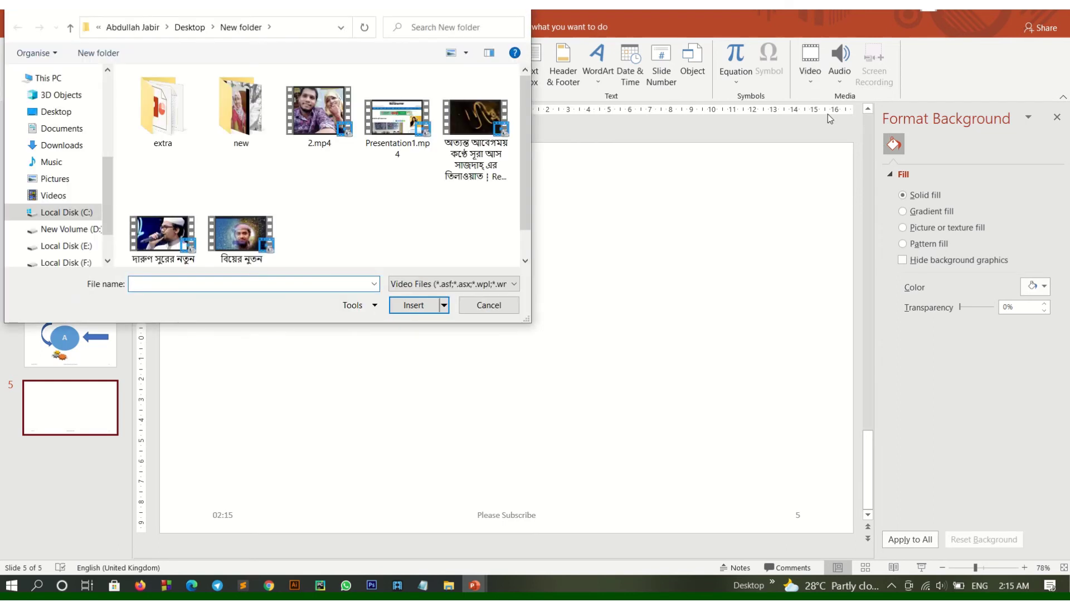
left_click(170, 241)
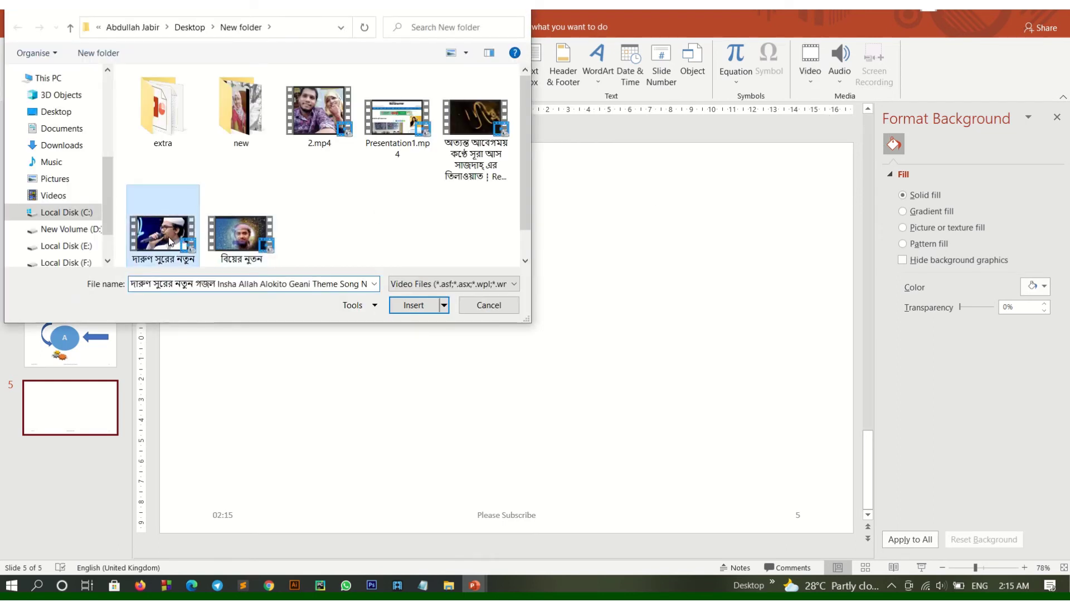
double_click(170, 241)
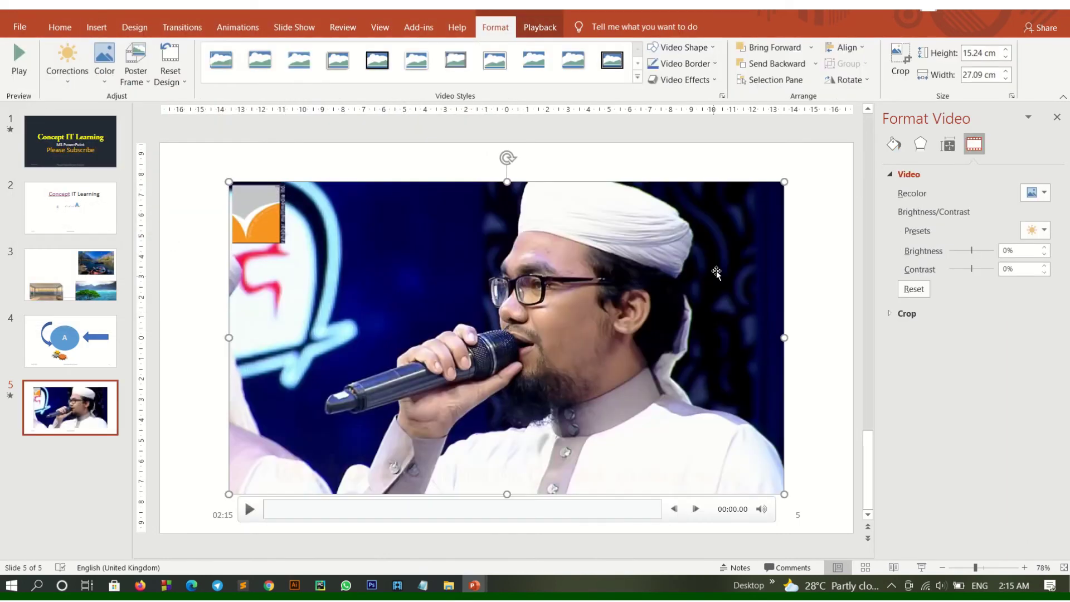
Step: Shrink the slide 5 video, preview it, and give it a tilted white-frame video style
mouse_move(784, 182)
left_mouse_down()
mouse_move(564, 329)
mouse_move(564, 305)
left_mouse_up()
left_click(249, 510)
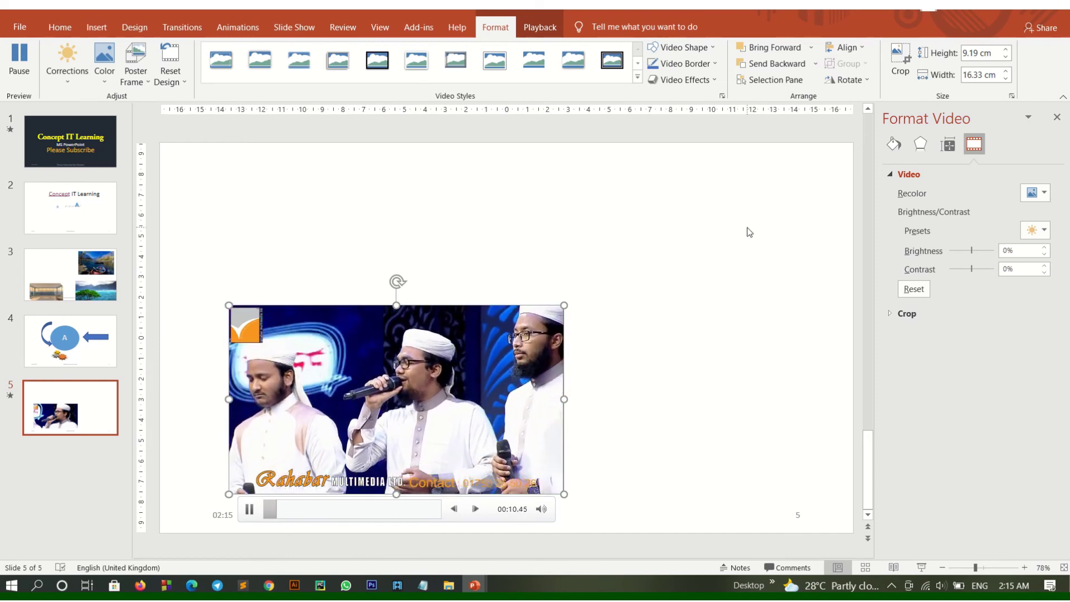
left_click(456, 63)
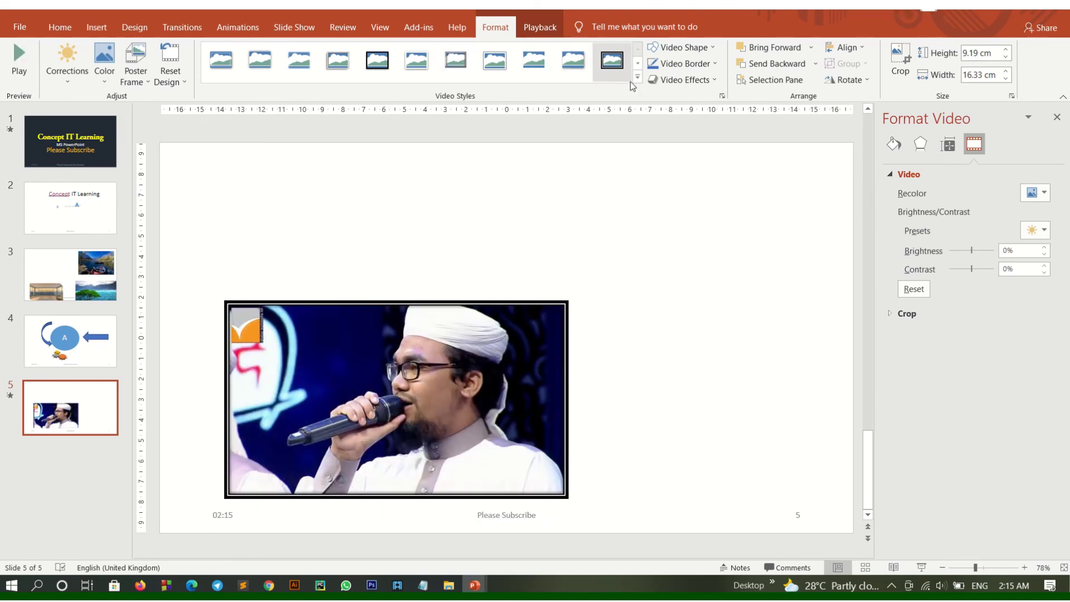
left_click(637, 77)
left_click(612, 132)
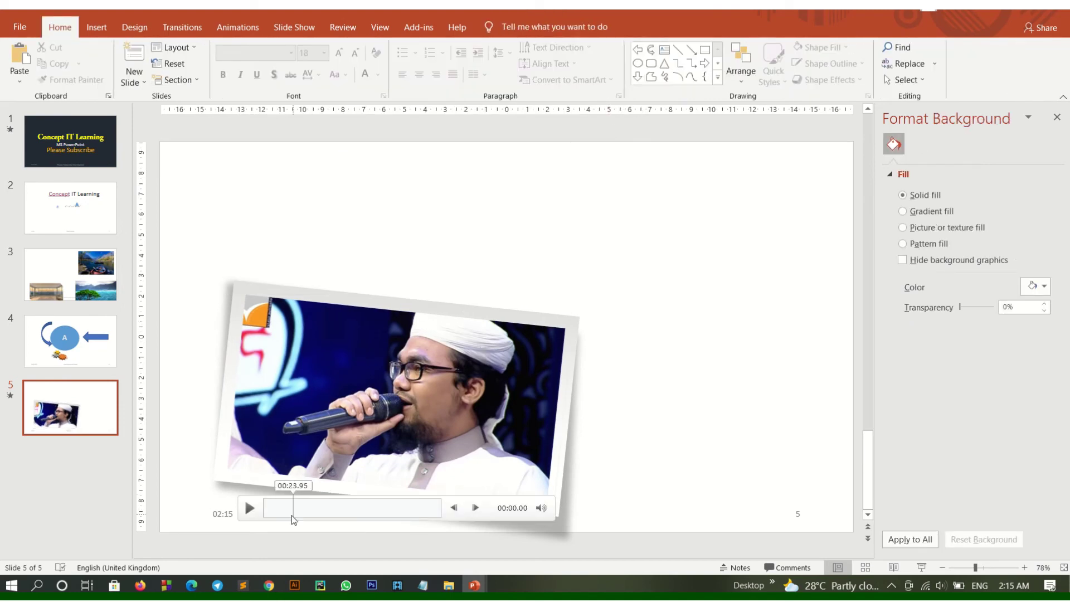
Step: Play the video in a slide show from slide 5, then exit the show
left_click(920, 567)
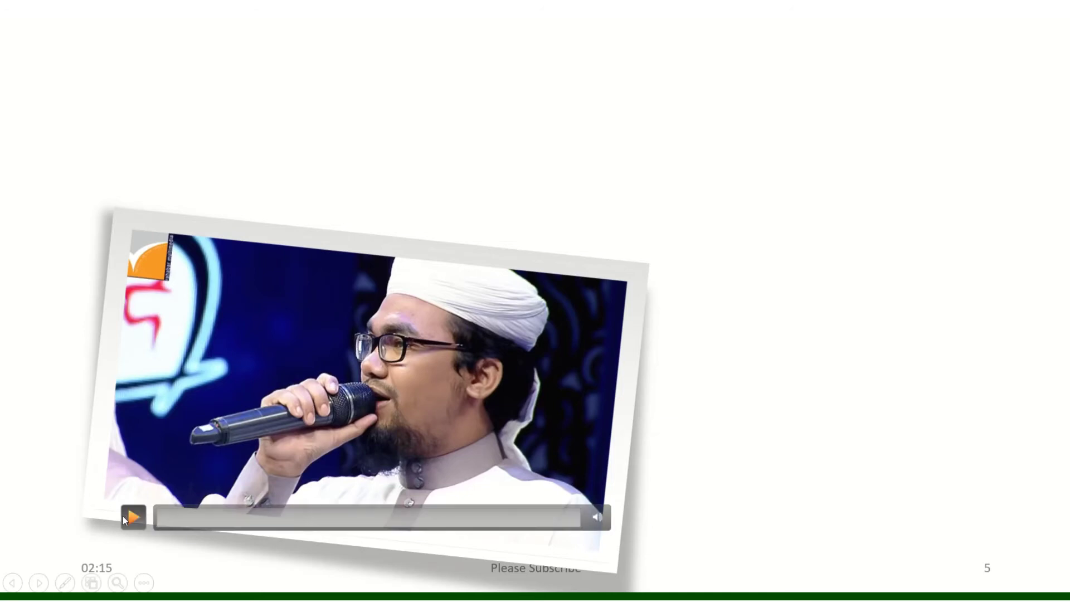
left_click(123, 517)
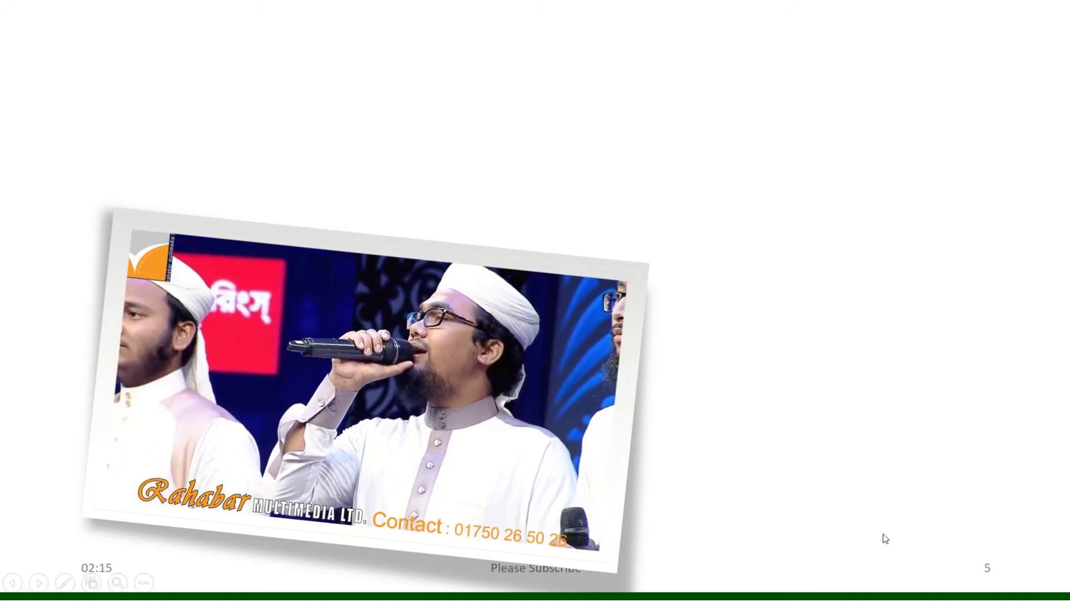
key("Escape")
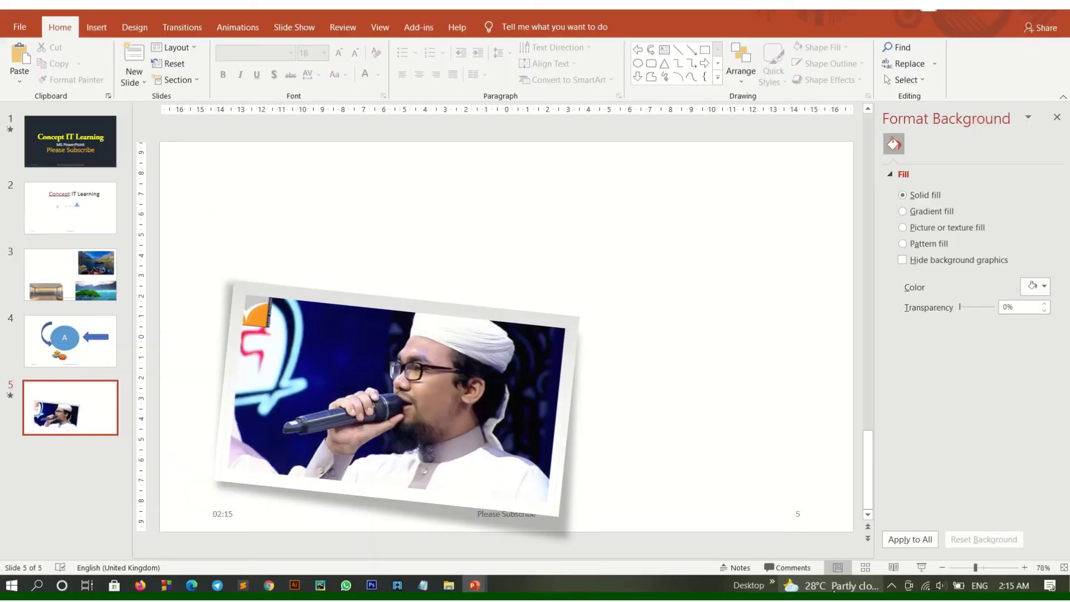
Step: Insert the song audio file from this PC onto slide 5 and move its icon upper right
left_click(95, 28)
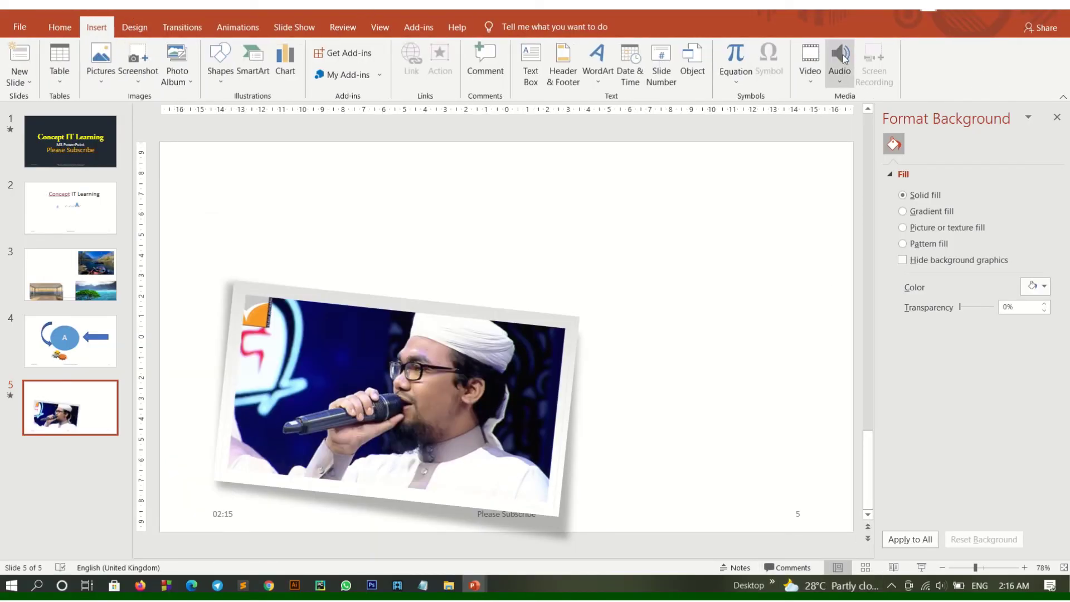
left_click(847, 81)
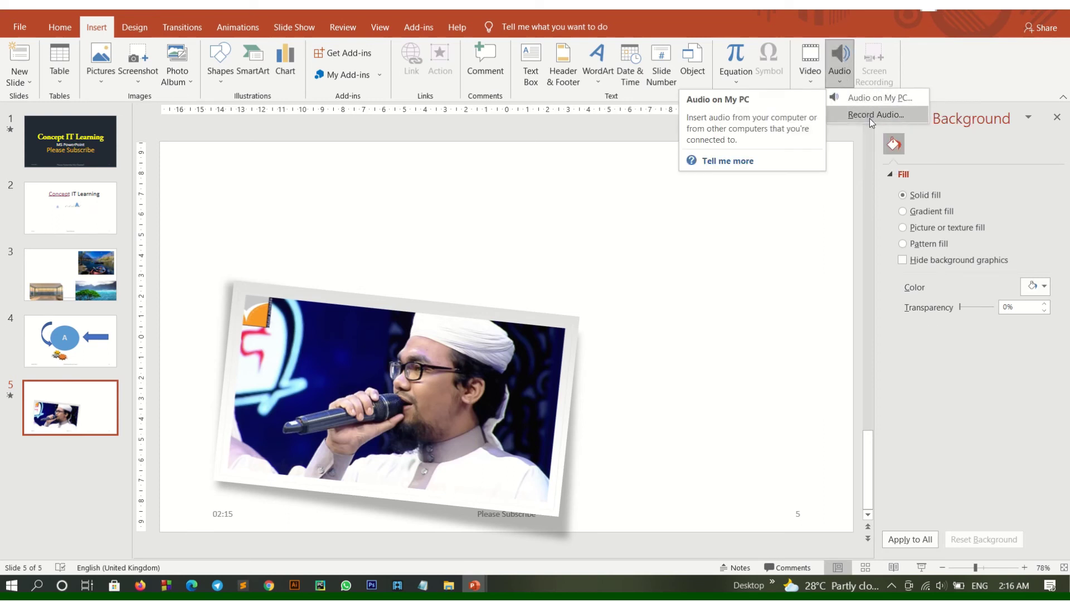
left_click(809, 73)
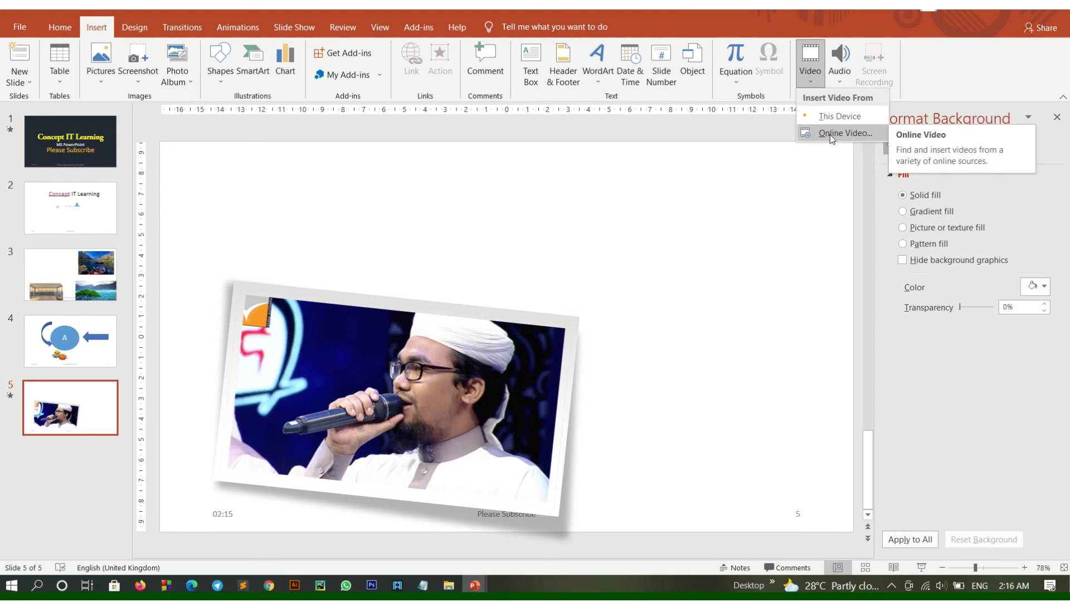
left_click(839, 78)
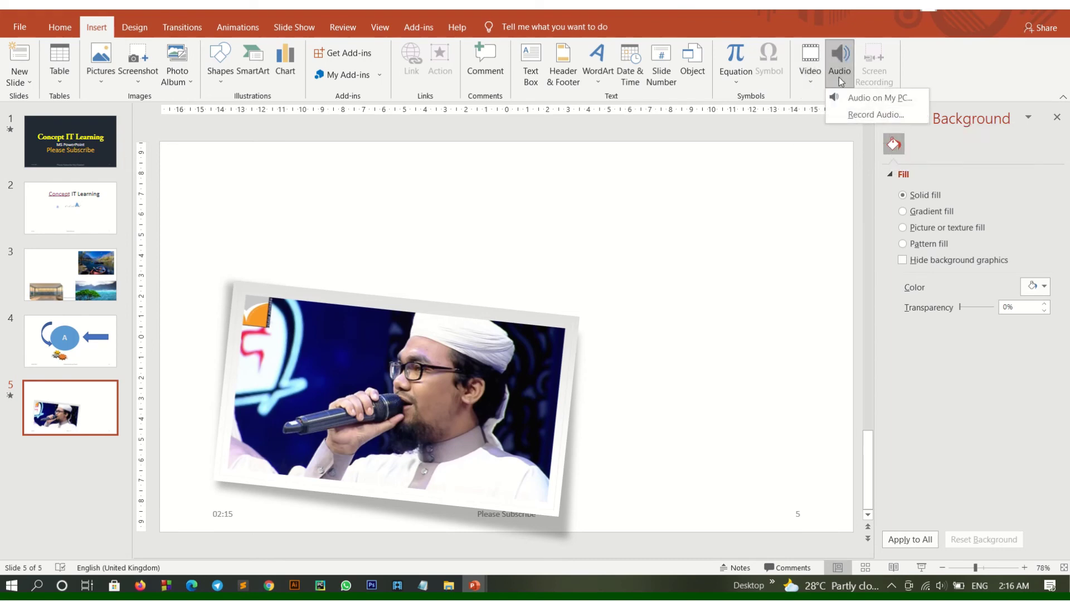
left_click(854, 102)
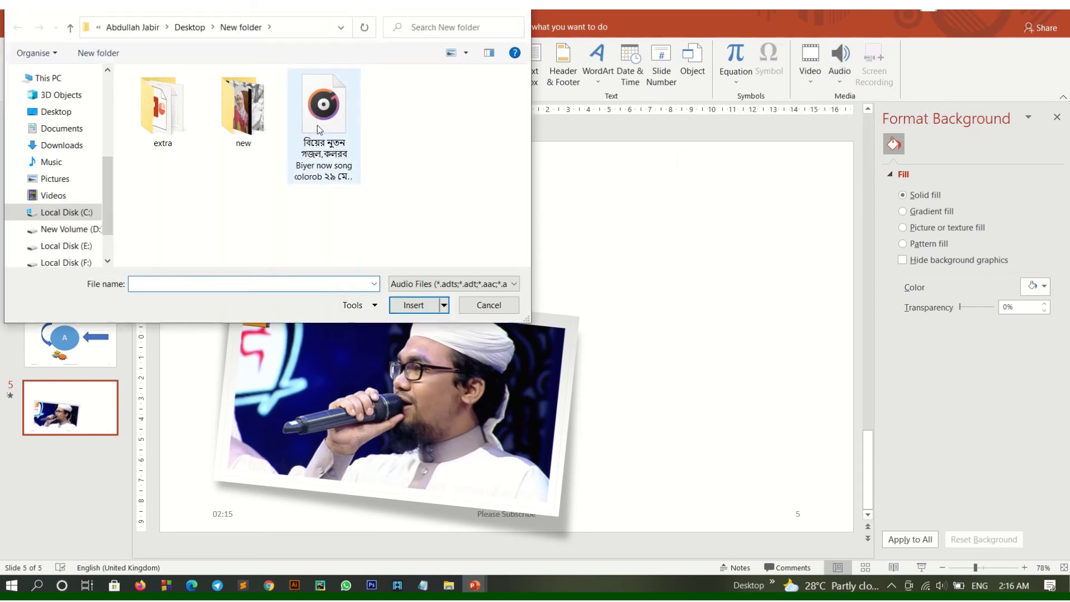
double_click(316, 124)
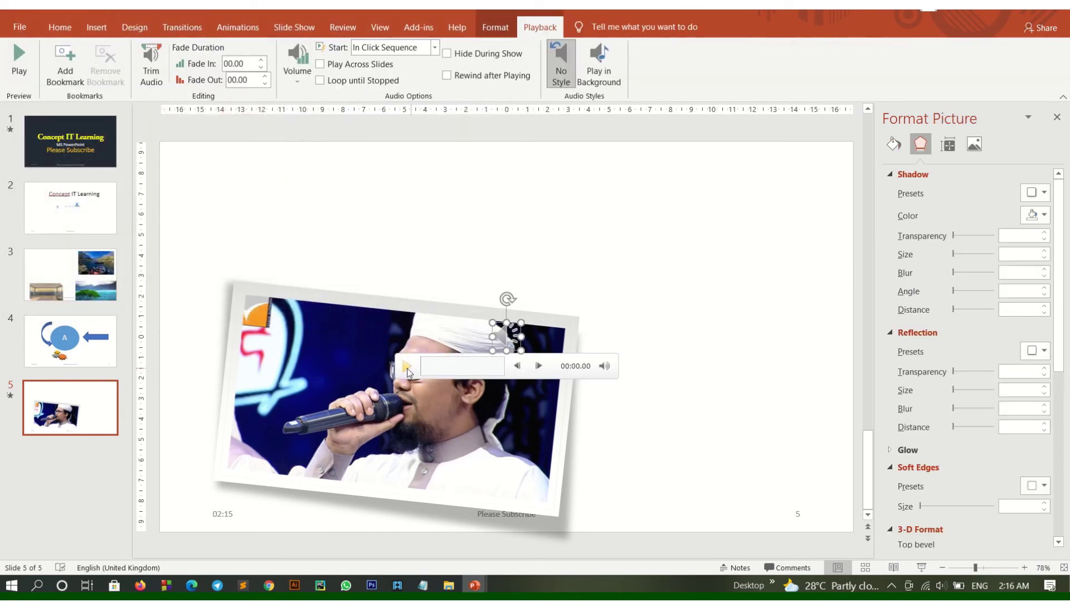
left_click_drag(501, 337, 703, 251)
Step: Preview the audio clip with the volume raised, pausing it at 00:15.71
left_click(603, 280)
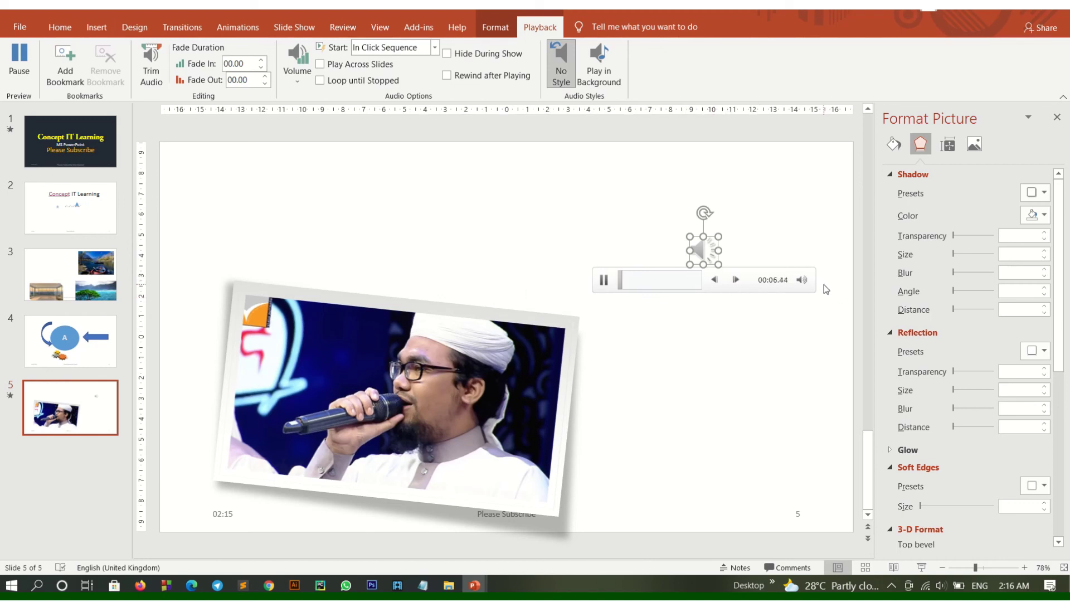
key("XF86AudioRaiseVolume")
key("XF86AudioRaiseVolume")
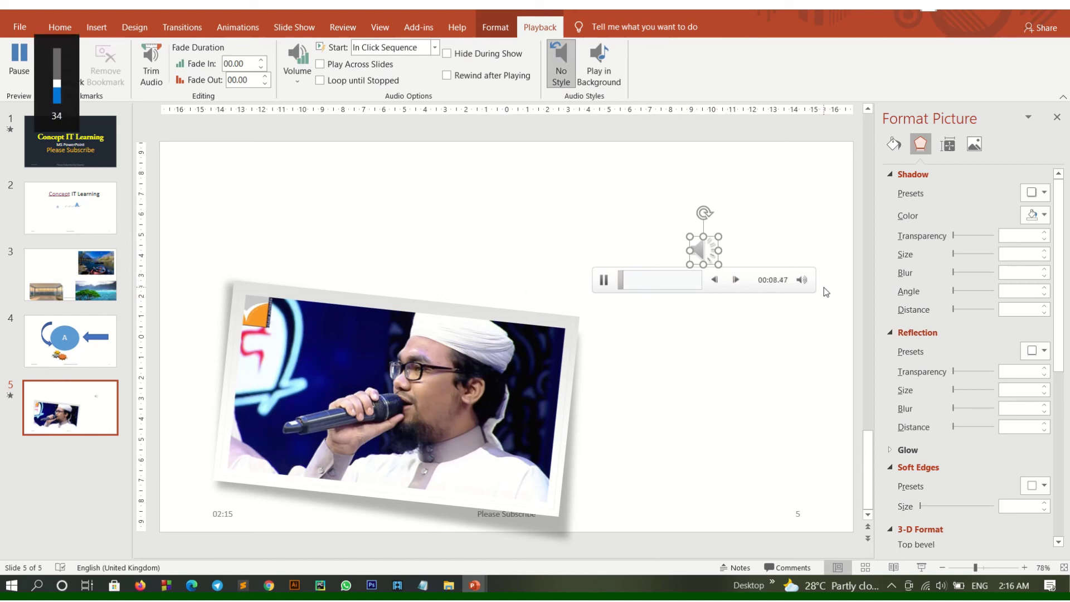
key("XF86AudioRaiseVolume")
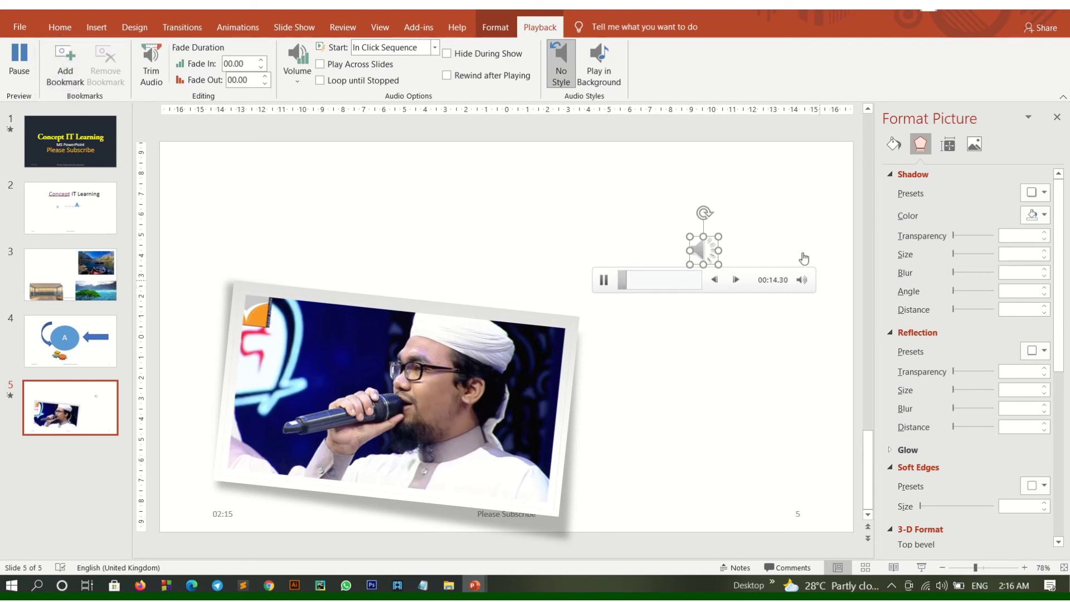
left_click(603, 280)
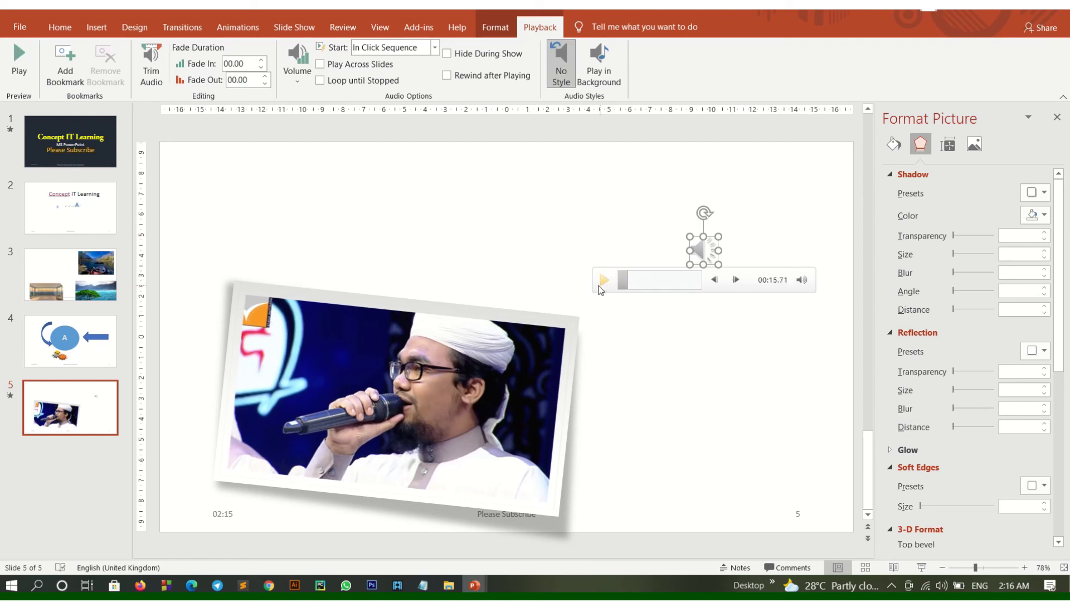
left_click(99, 30)
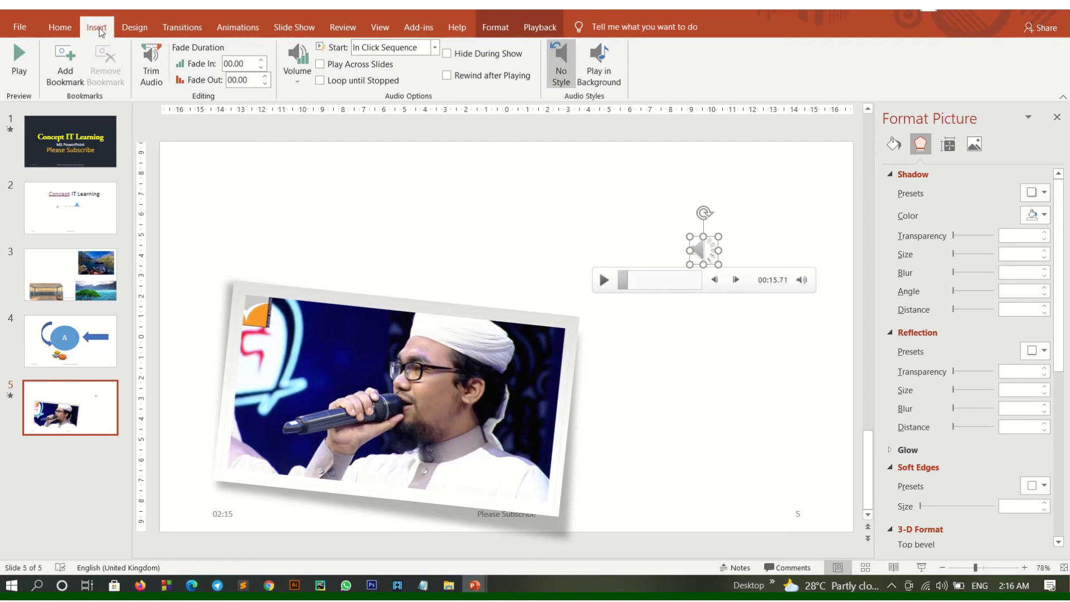
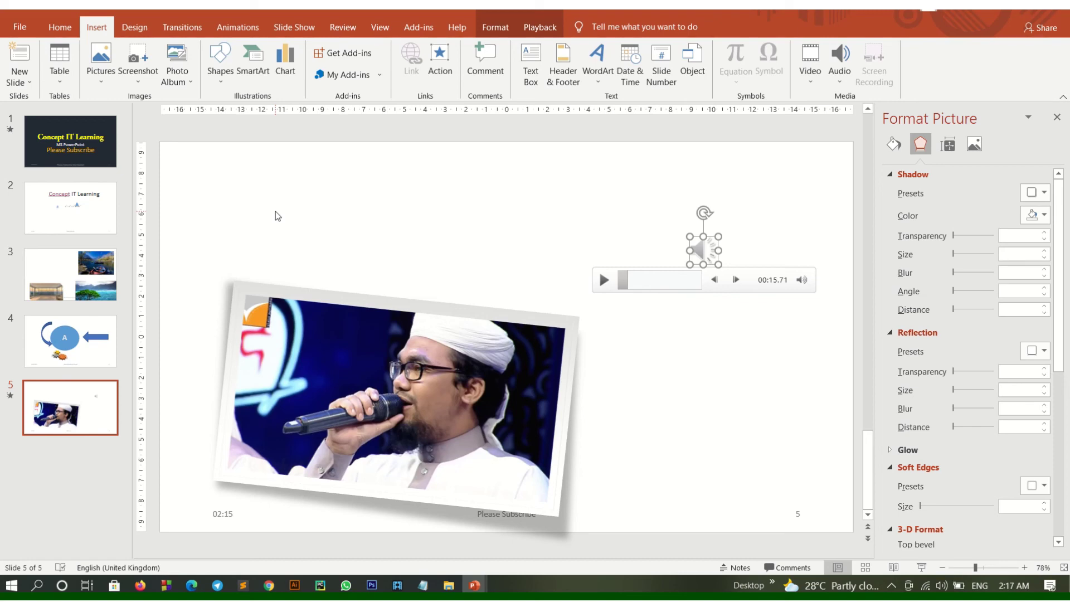
Step: Apply the Organic wood-floor theme (fourth Design thumbnail) to all five slides
left_click(135, 27)
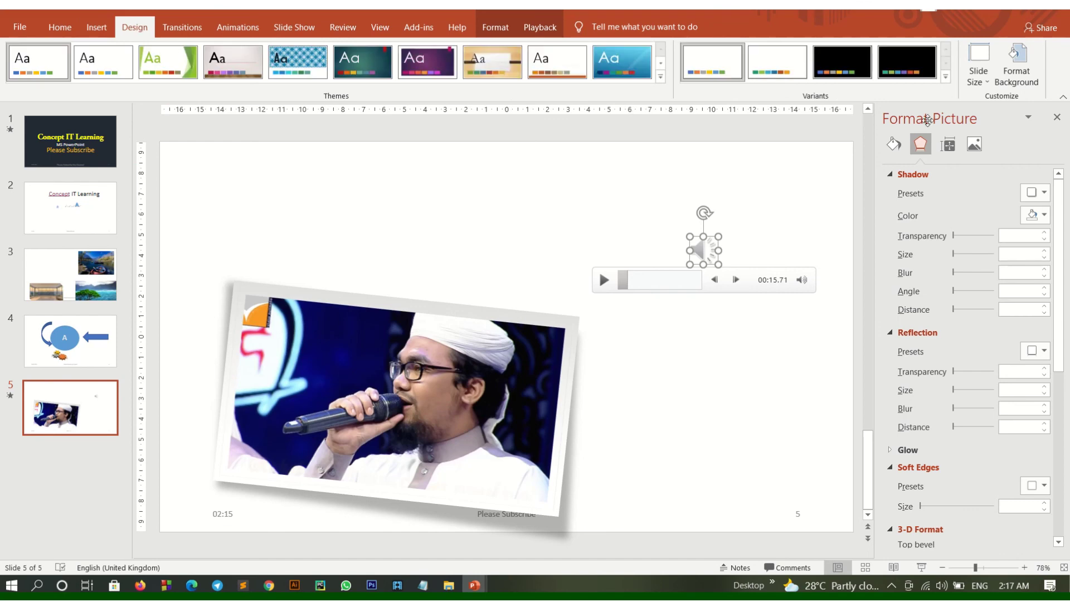
left_click(249, 66)
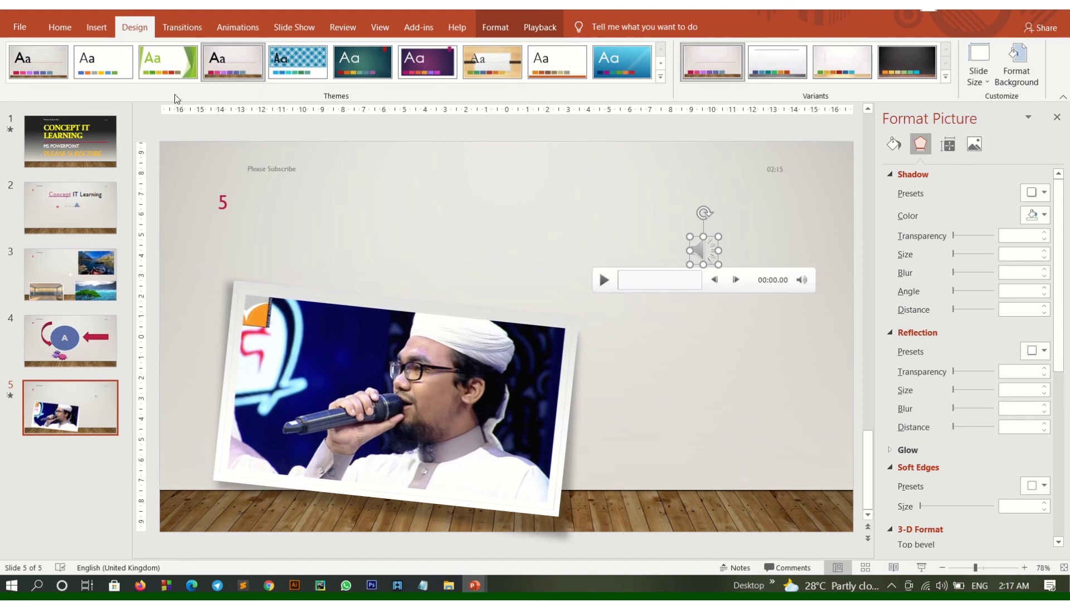
left_click(19, 29)
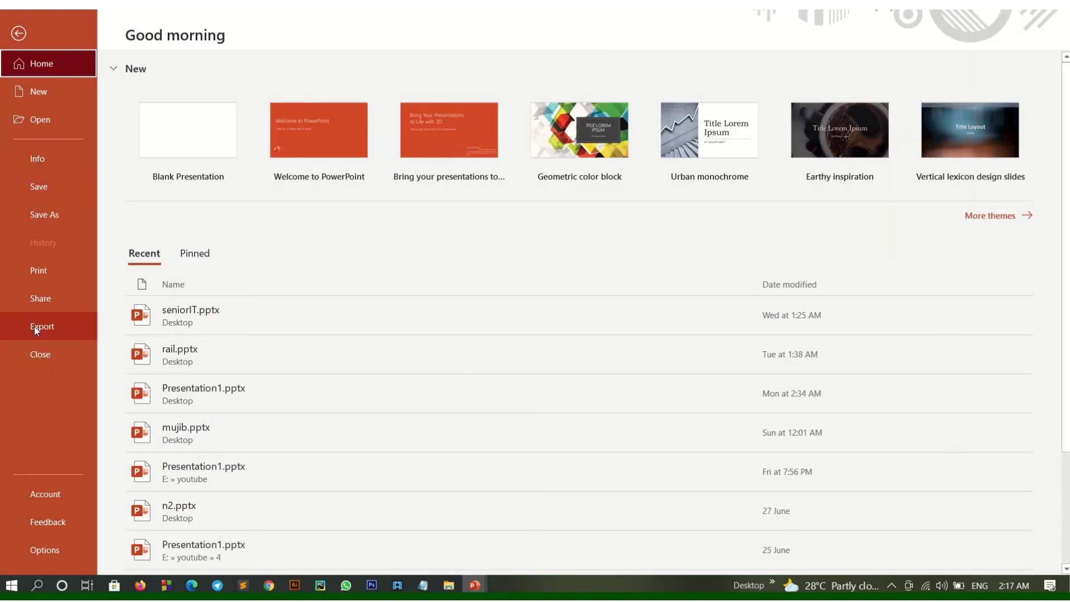
Step: Export the deck to the Desktop as the Full HD MPEG-4 video Concept IT Learning.mp4
left_click(52, 314)
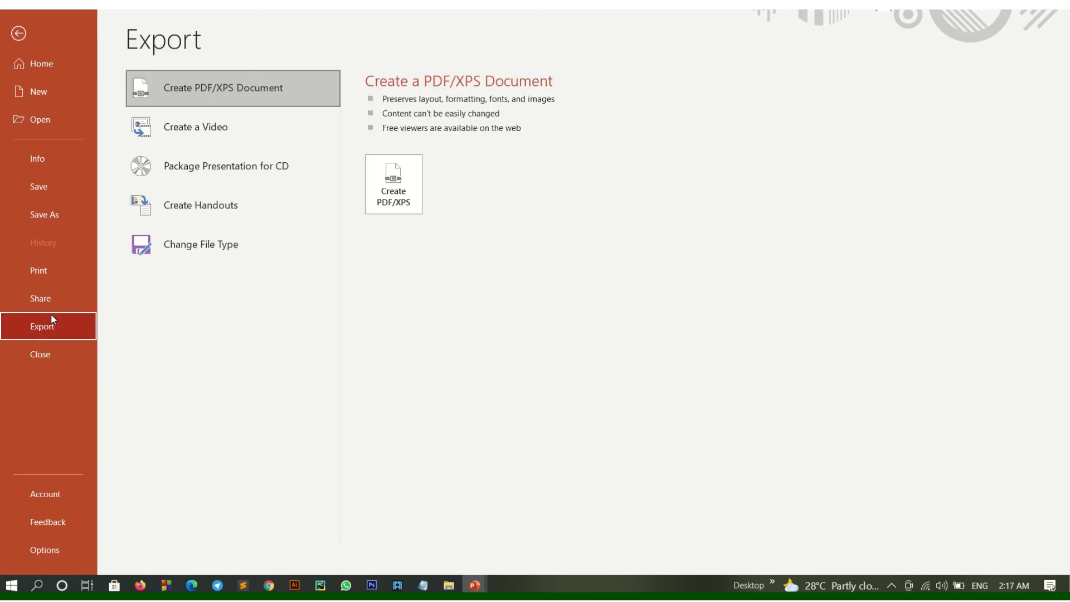
left_click(191, 132)
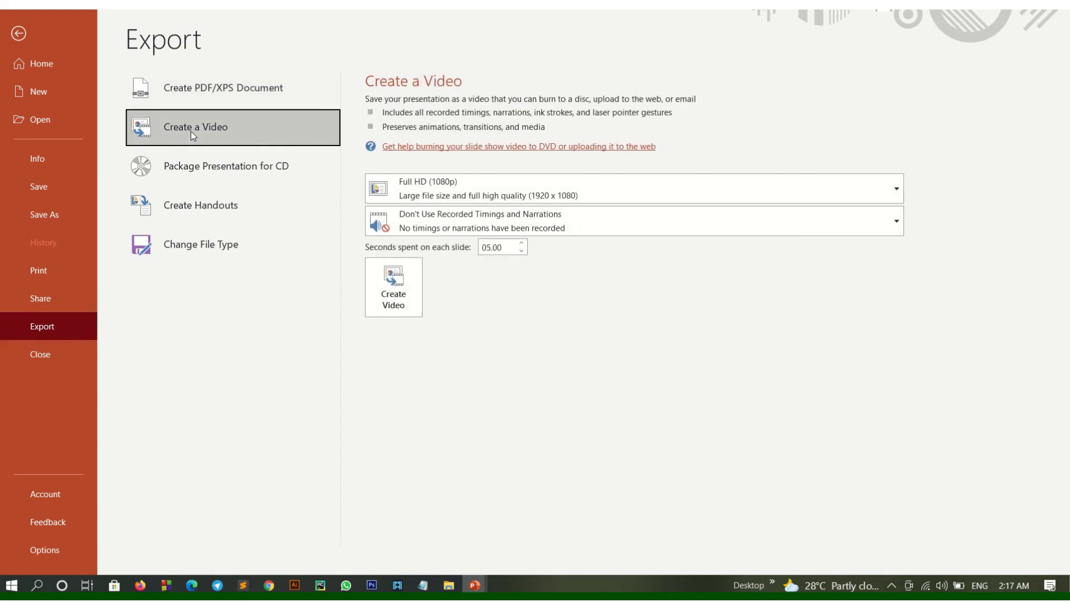
left_click(401, 301)
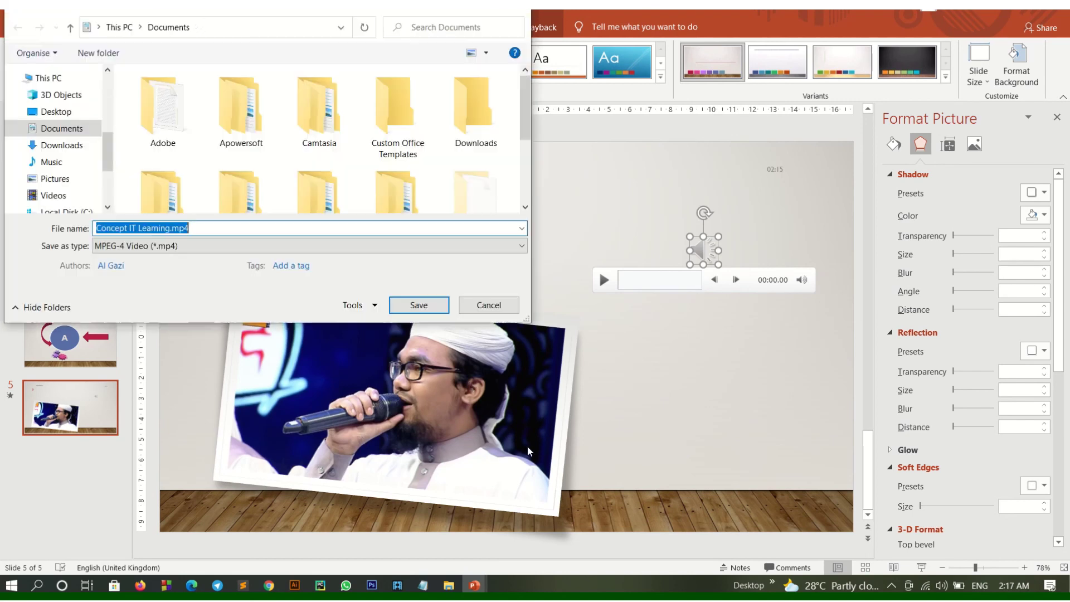
left_click(56, 112)
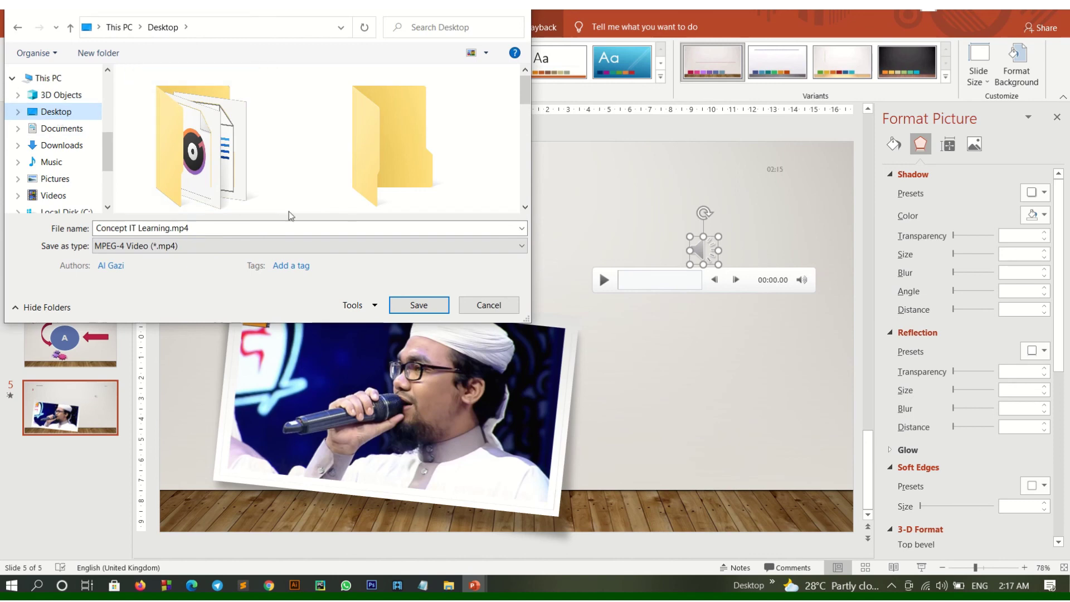
left_click(409, 305)
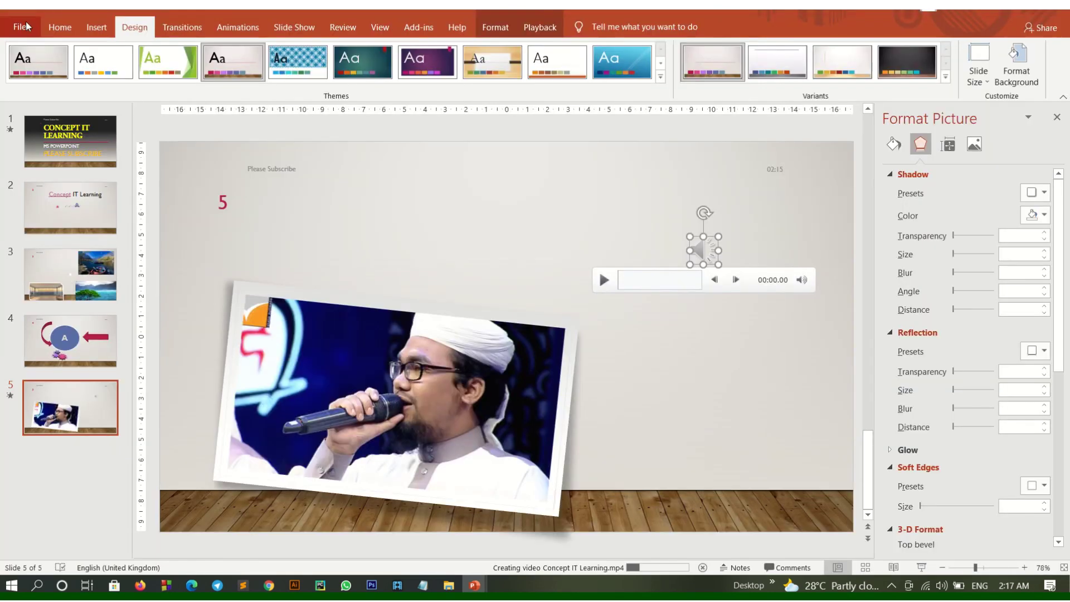
Step: Save the deck to the Desktop as Concept IT Learning.pptx while the video renders
left_click(22, 27)
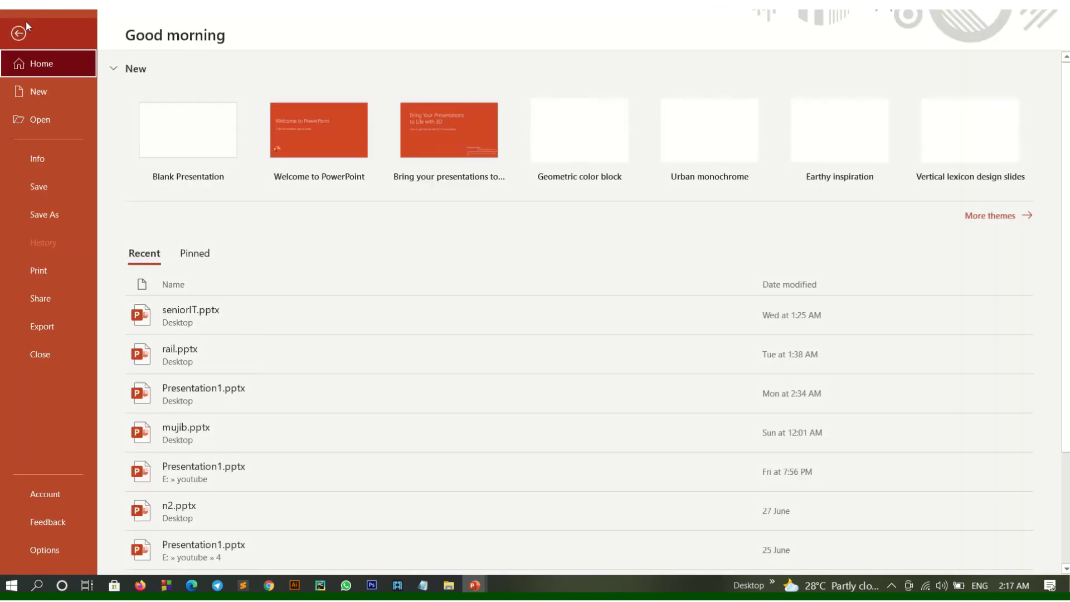
left_click(41, 220)
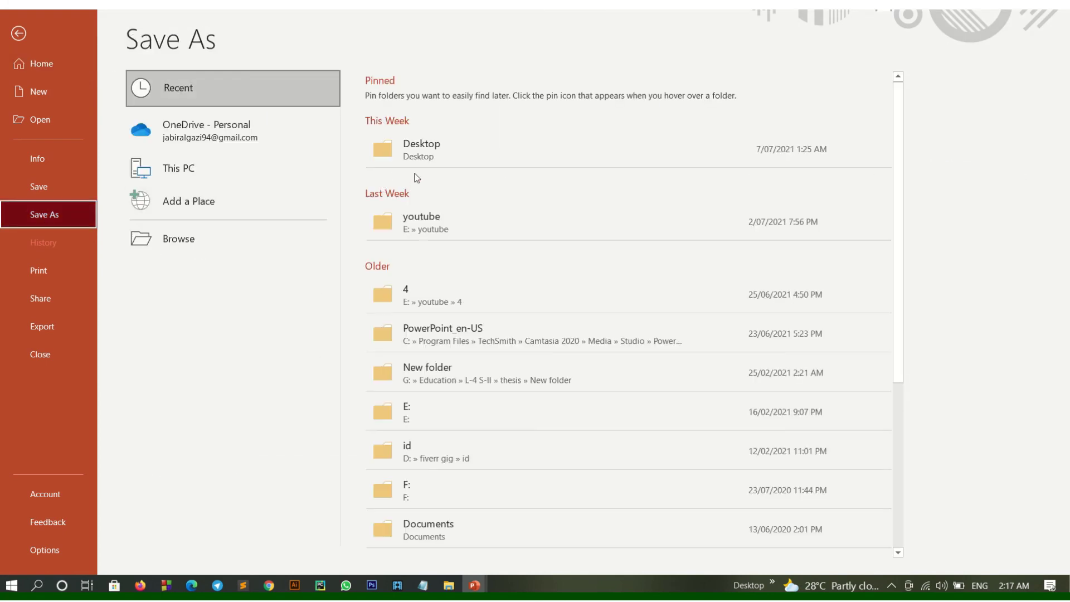
left_click(447, 151)
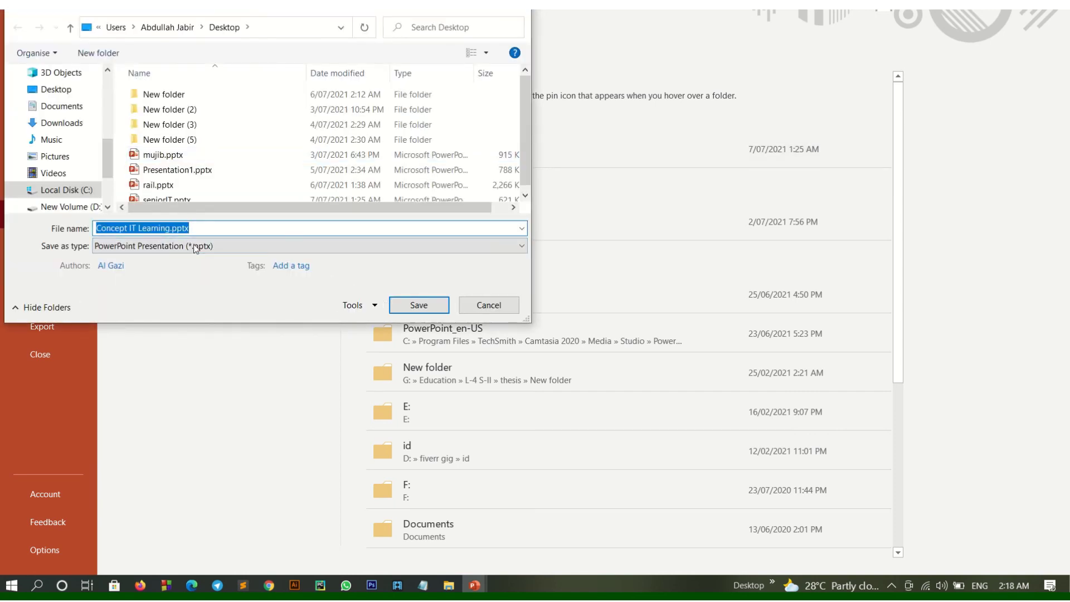
left_click(151, 228)
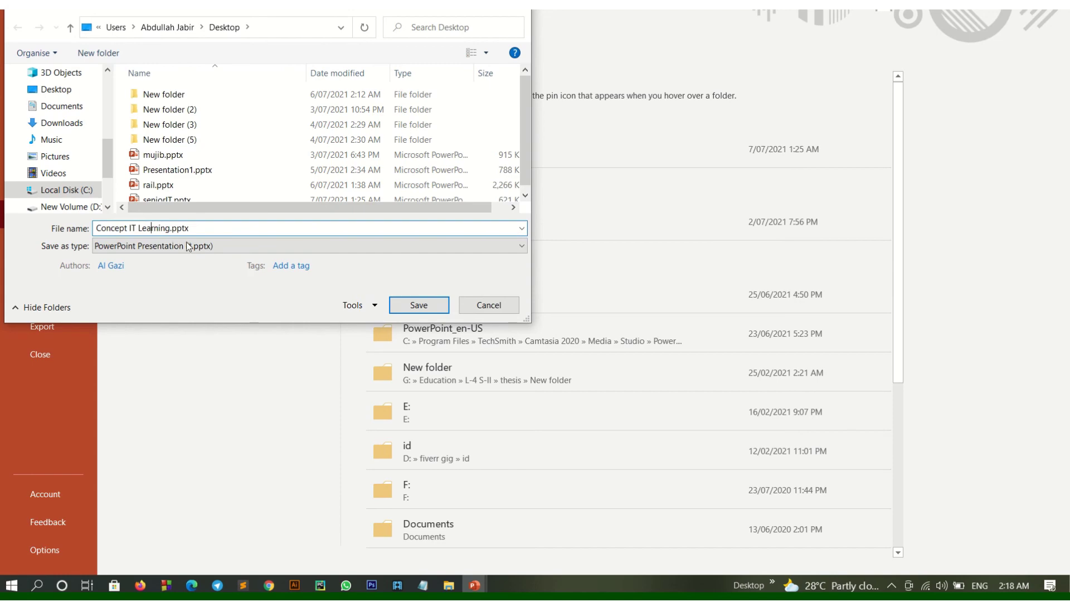
left_click(418, 305)
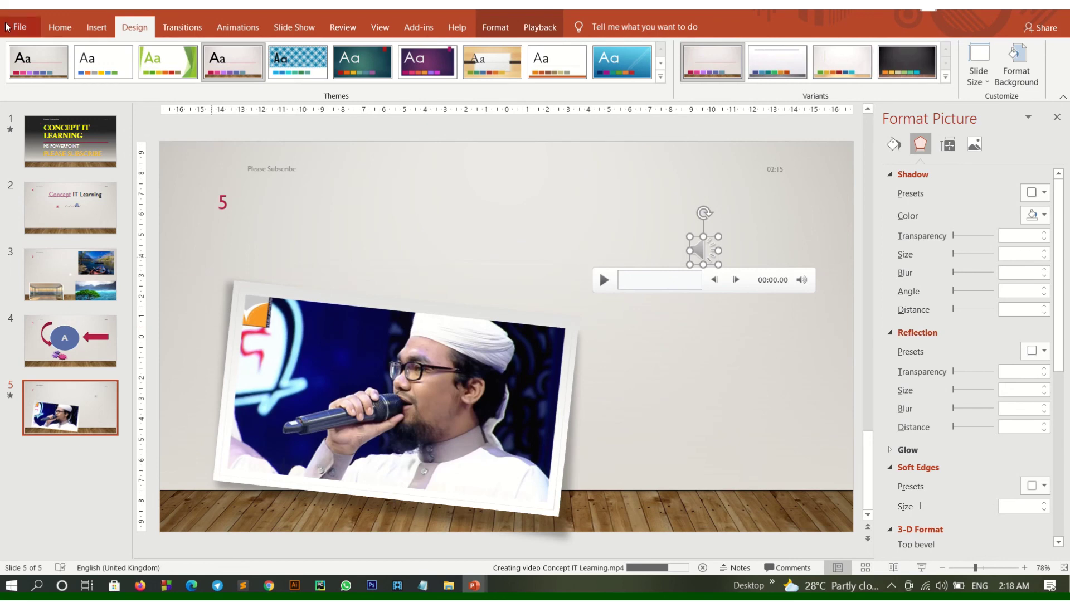
Step: Publish the deck as Concept IT Learning.pdf to the Desktop
left_click(8, 27)
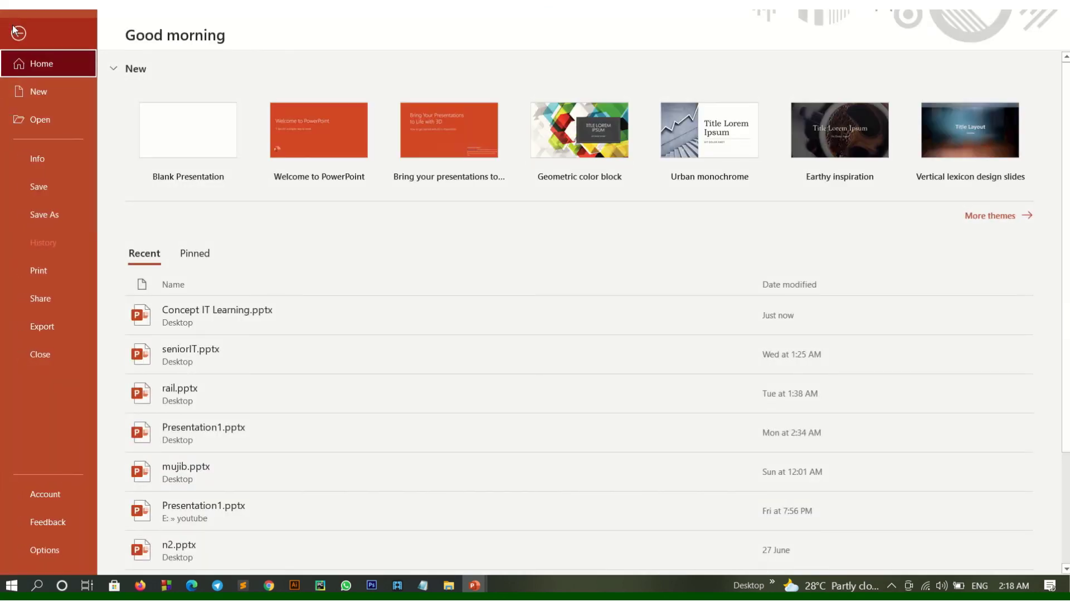
left_click(47, 332)
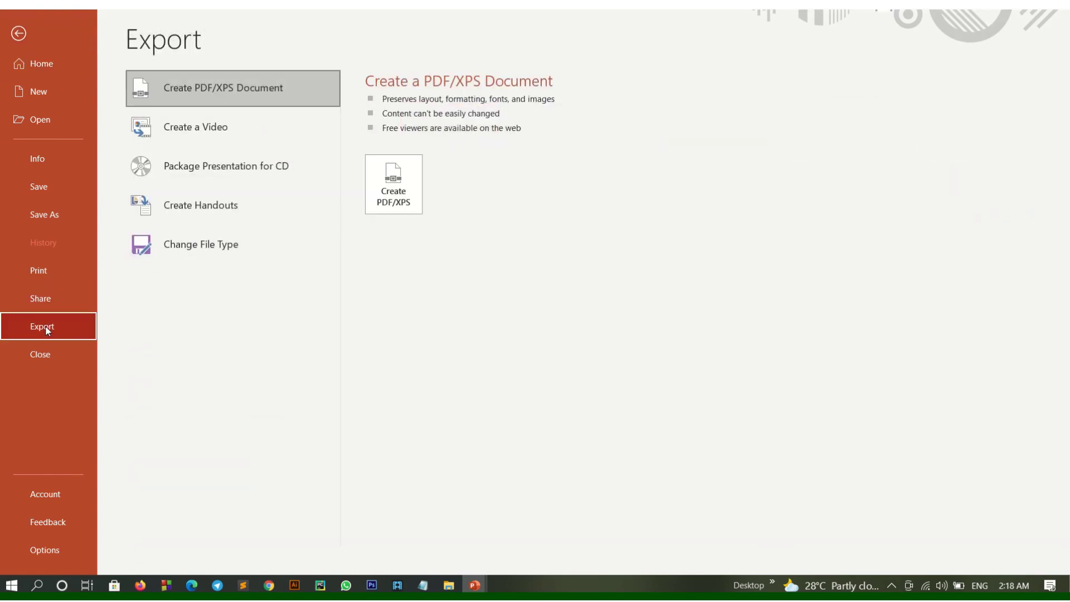
left_click(382, 200)
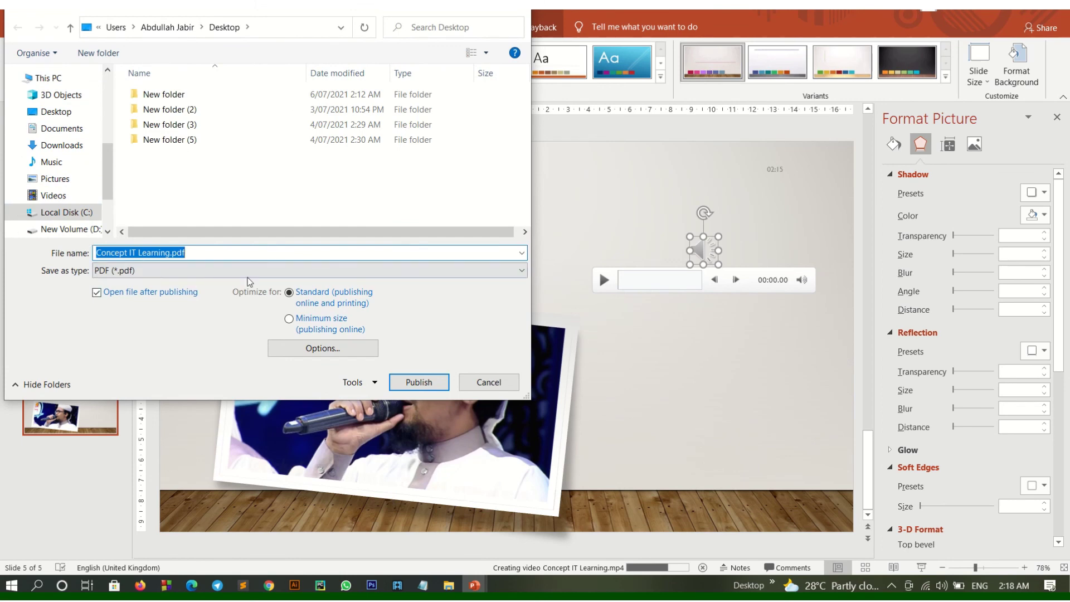
left_click(490, 385)
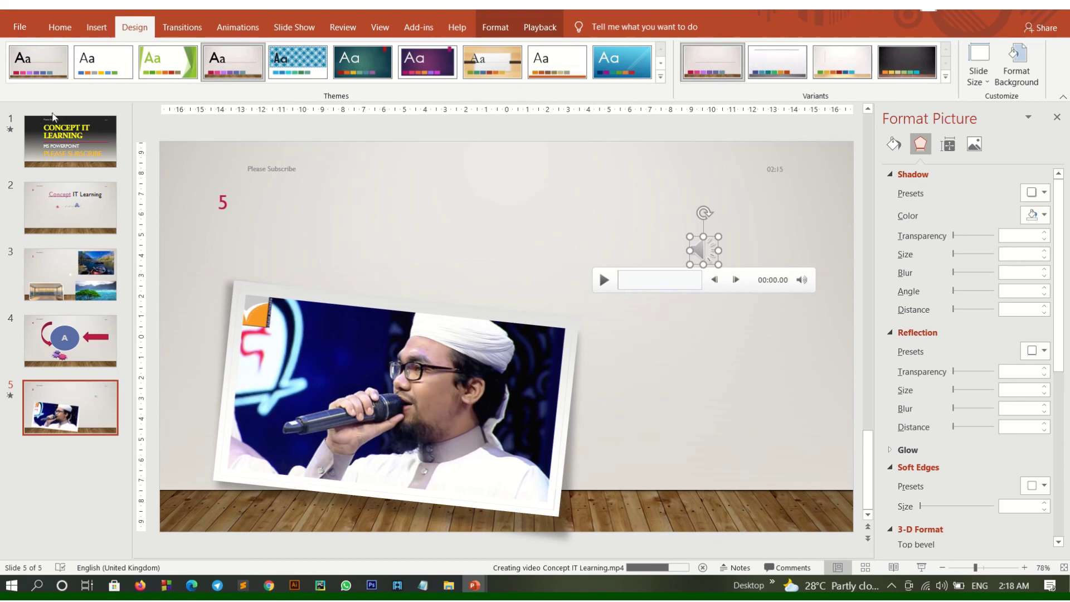
left_click(20, 30)
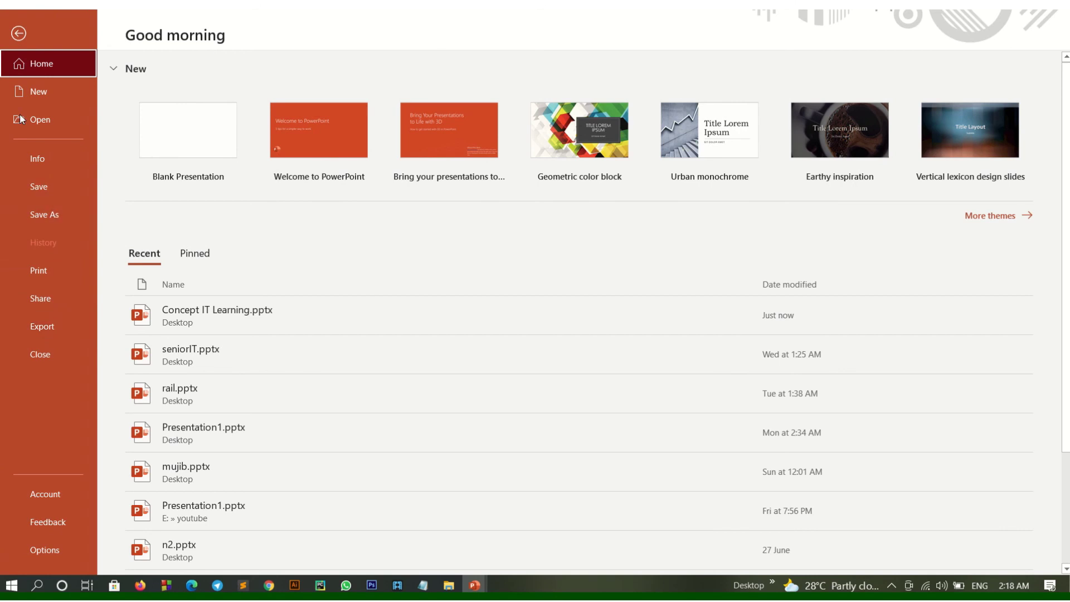
left_click(17, 33)
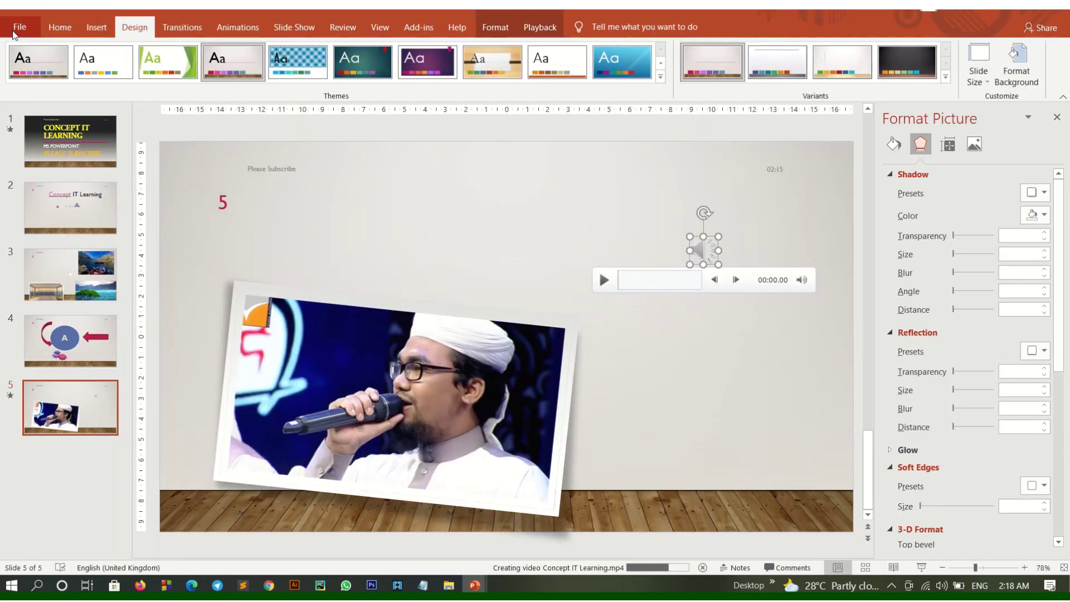